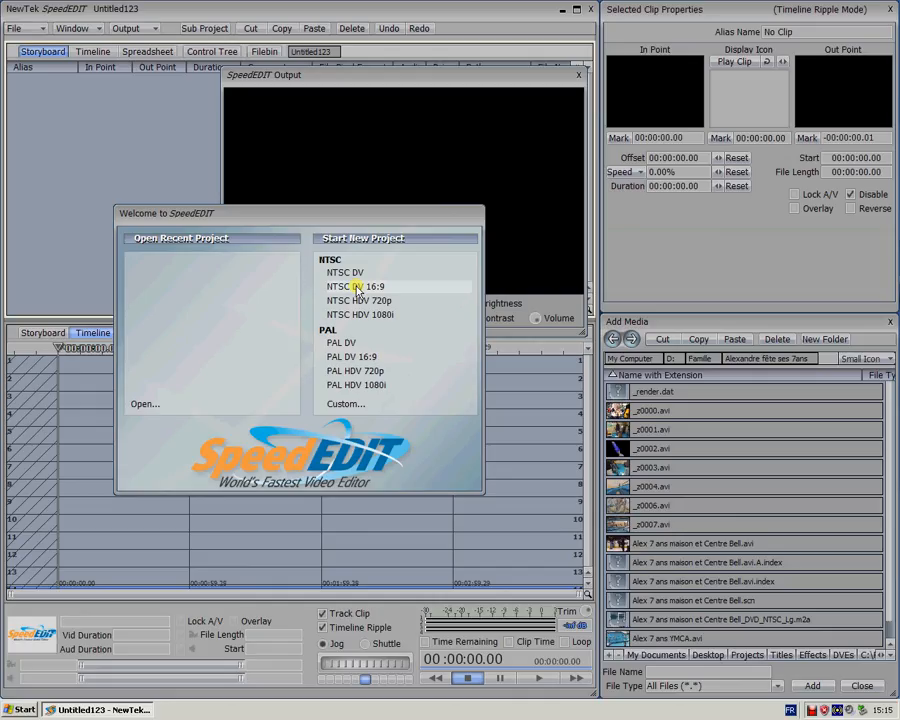
Start a new NTSC DV 16:9 project and place Alex 7 ans maison et Centre Bell.avi at the beginning of the timeline
{"action": "left_click", "coordinate": [357, 288]}
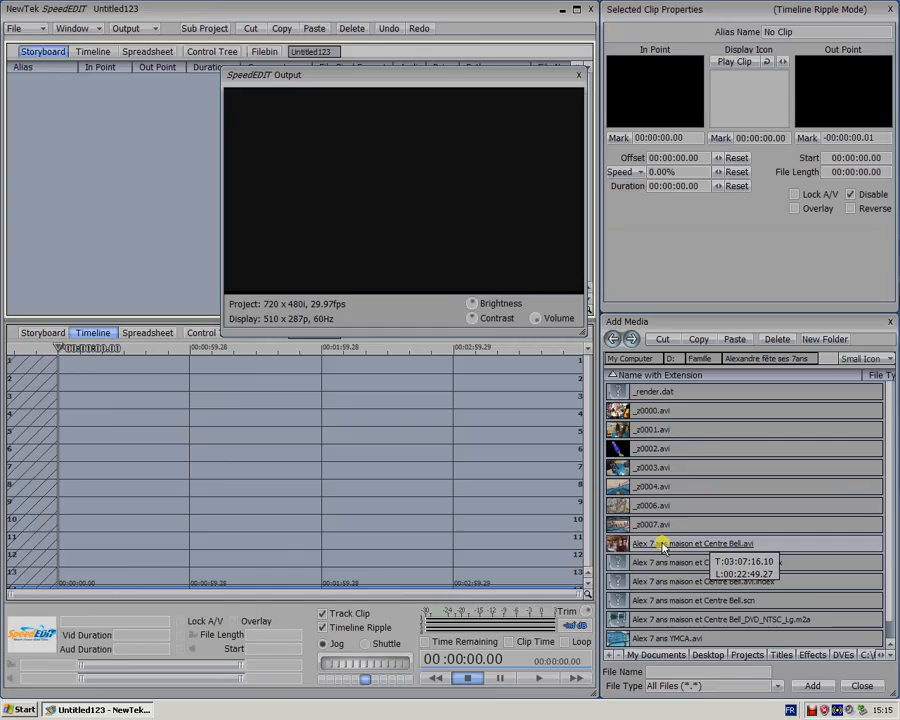
{"action": "left_click", "coordinate": [663, 546]}
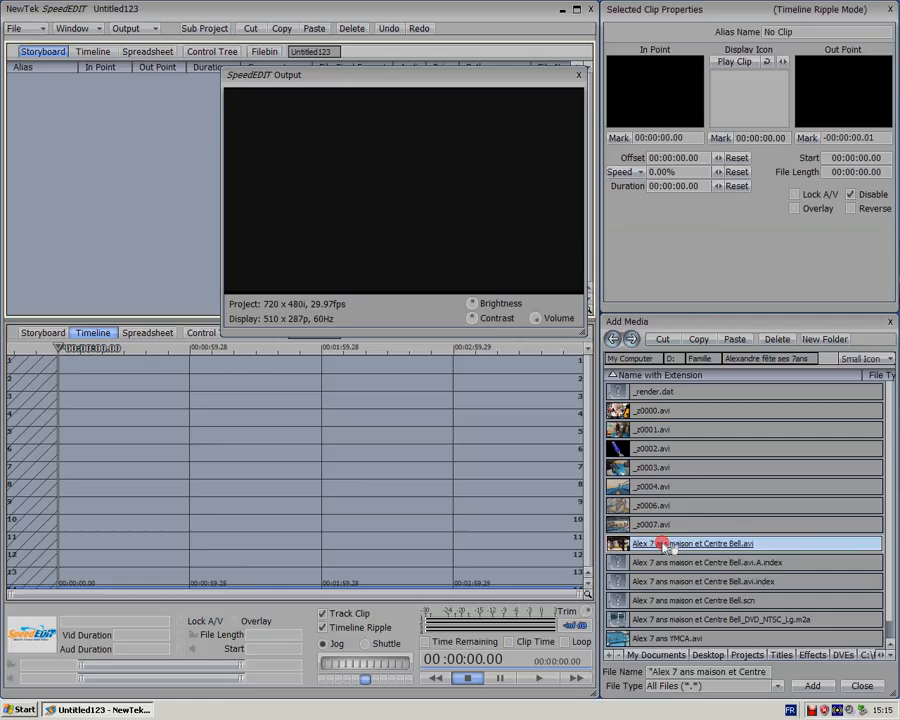
{"action": "left_click_drag", "start_coordinate": [665, 546], "coordinate": [70, 372]}
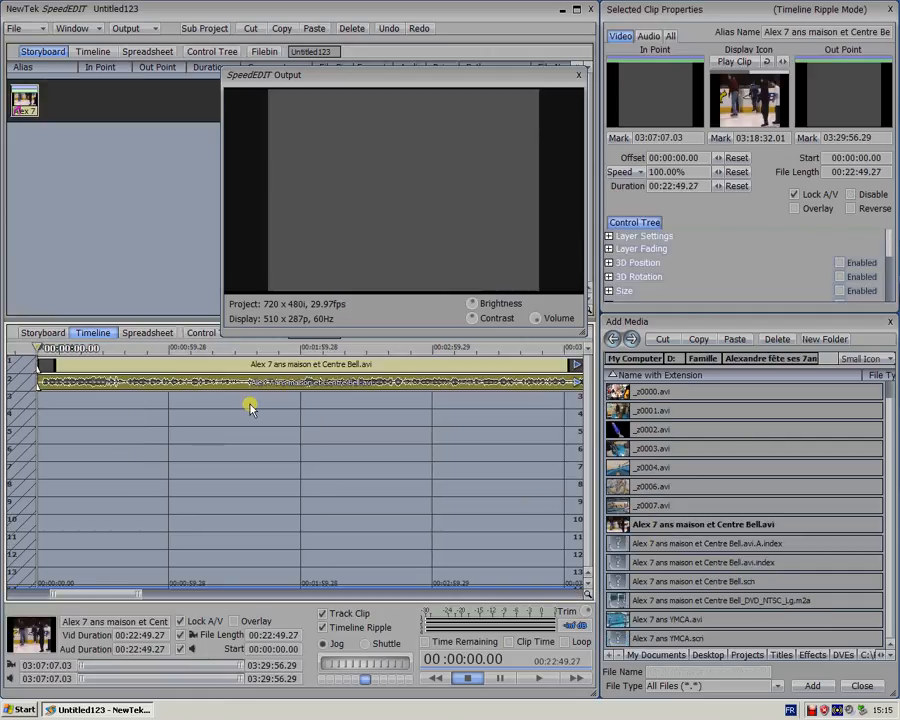
Split the timeline clip at 00:09:31.04 and delete the part before the cut
{"action": "left_click", "coordinate": [285, 367]}
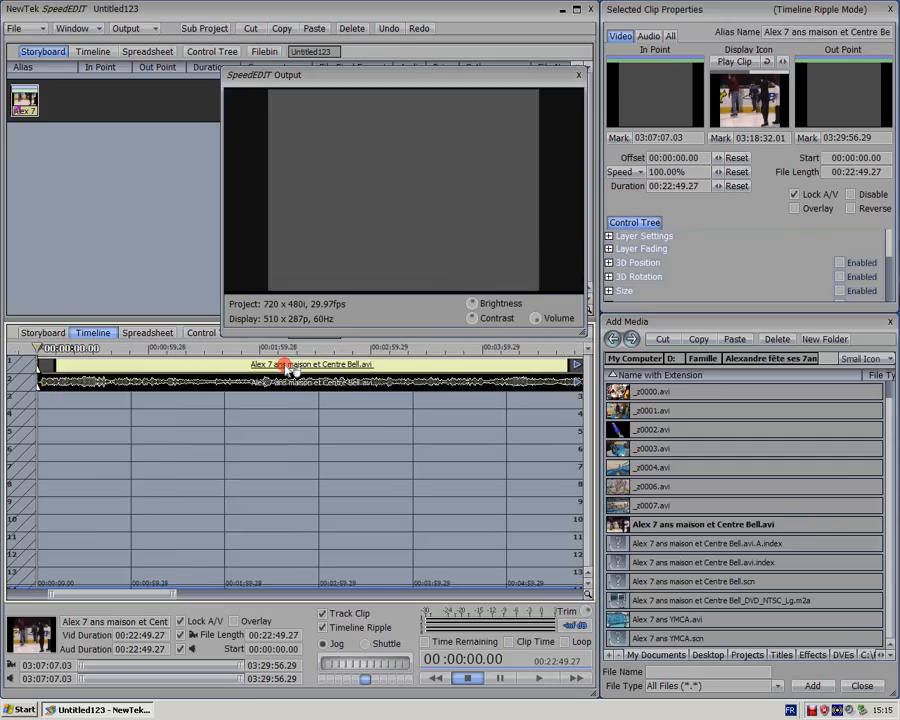
{"action": "scroll", "coordinate": [286, 368], "scroll_direction": "down", "scroll_amount": 5}
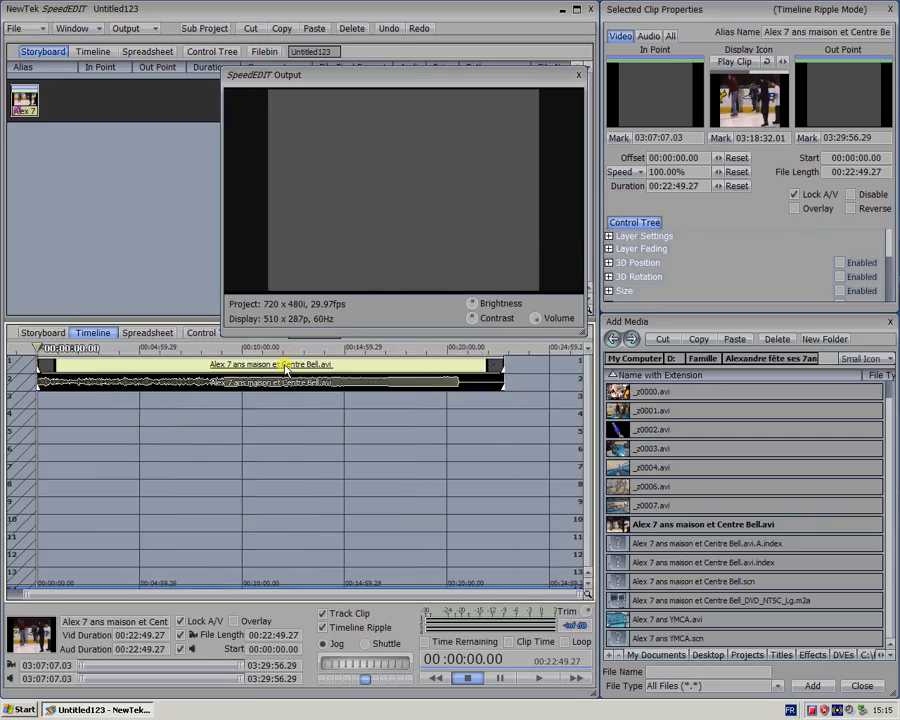
{"action": "left_click", "coordinate": [196, 348]}
{"action": "left_click_drag", "start_coordinate": [194, 347], "coordinate": [232, 347]}
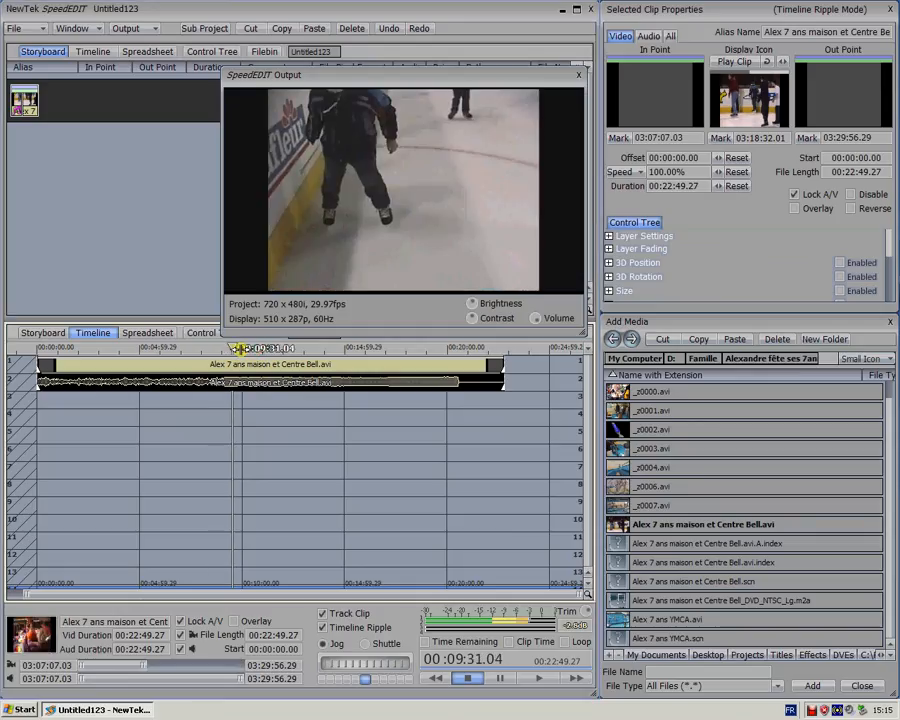
{"action": "key", "text": "s"}
{"action": "left_click", "coordinate": [178, 363]}
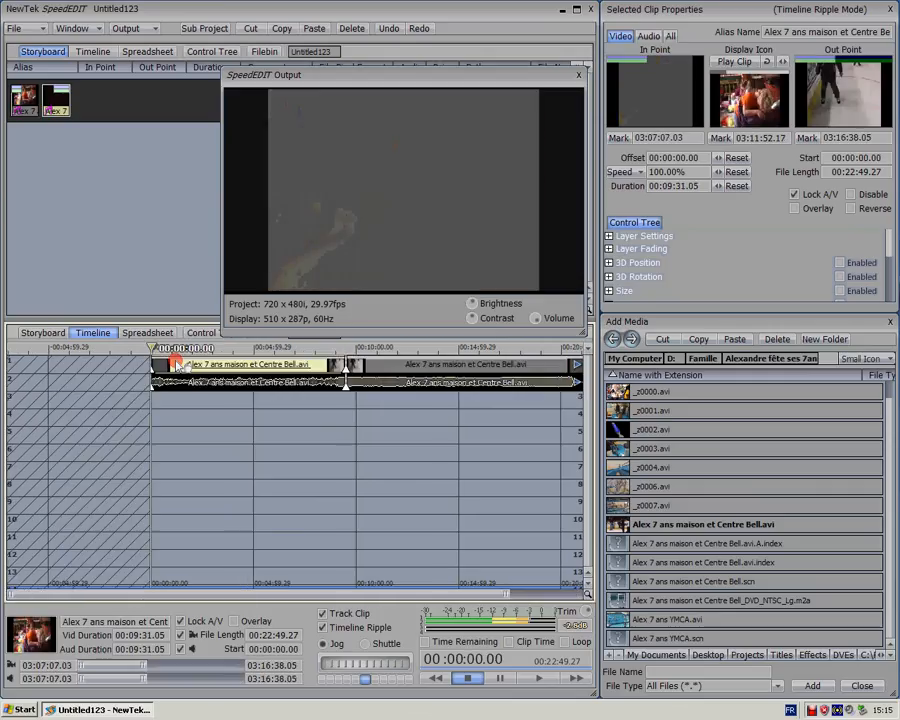
{"action": "key", "text": "Delete"}
{"action": "left_click", "coordinate": [176, 364]}
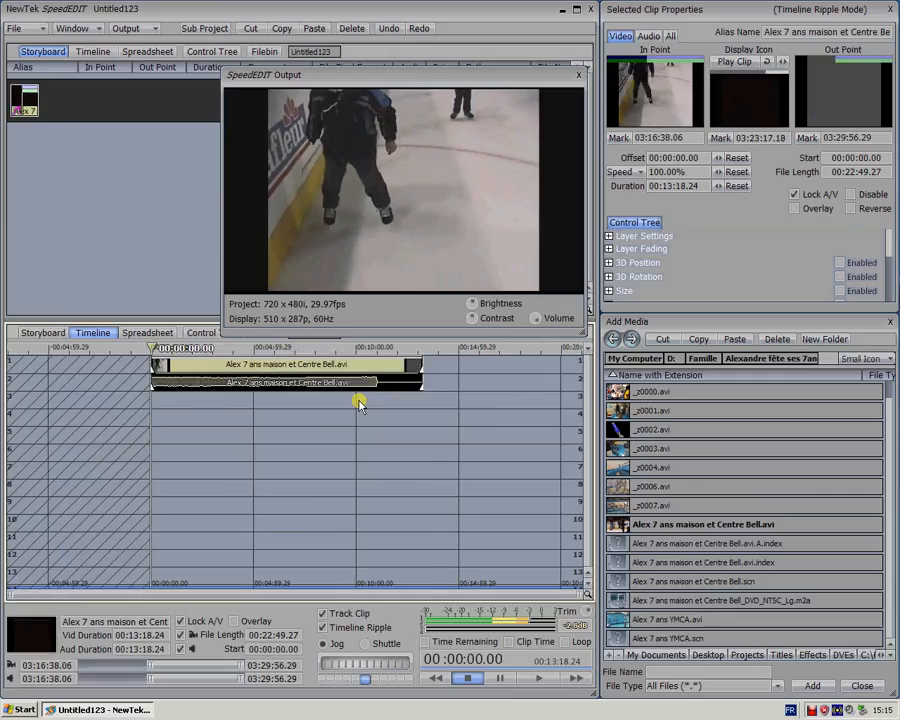
Split the remaining skating clip at 00:10:56.24 and delete the short part after the cut
{"action": "left_click", "coordinate": [374, 347]}
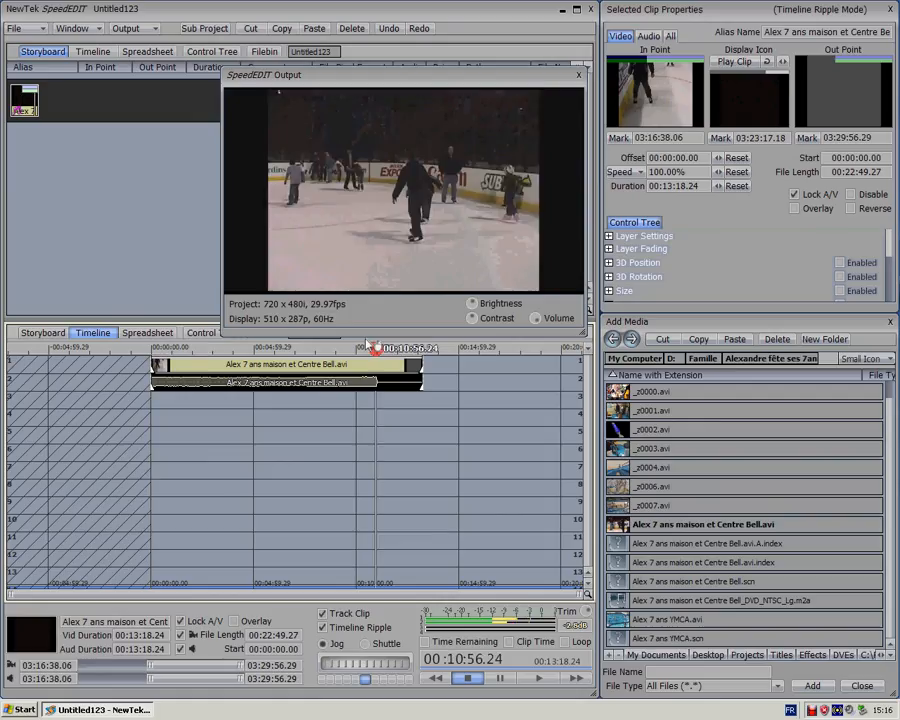
{"action": "key", "text": "s"}
{"action": "left_click", "coordinate": [389, 368]}
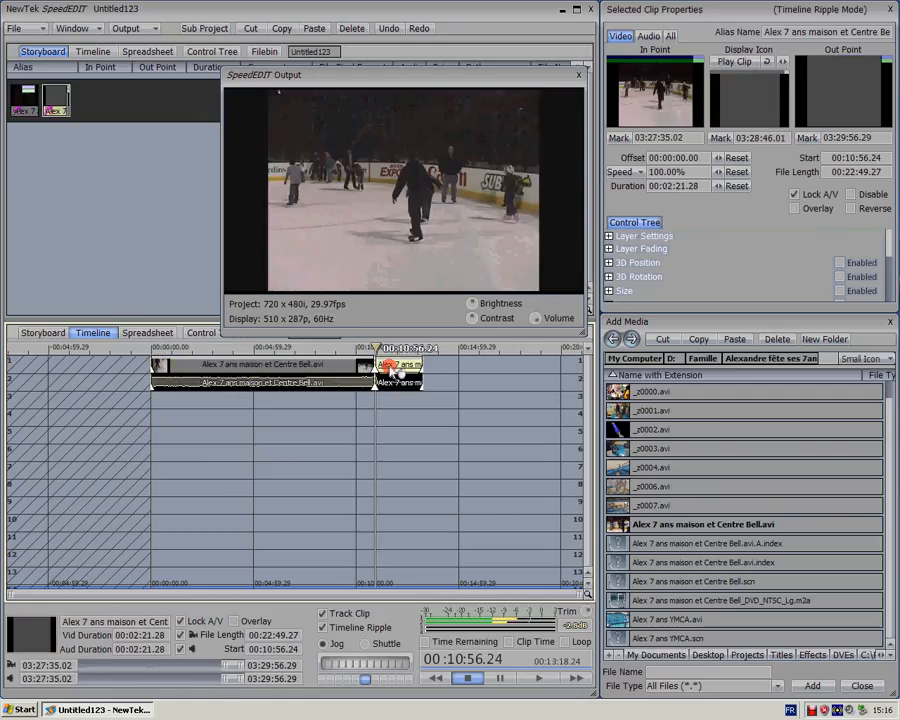
{"action": "key", "text": "Delete"}
{"action": "left_click", "coordinate": [402, 437]}
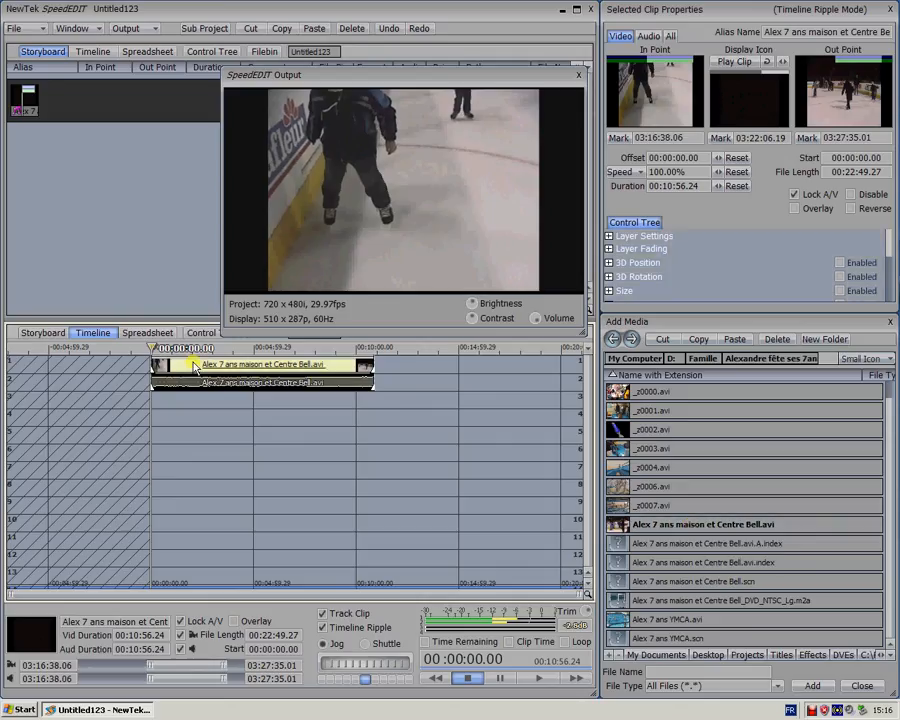
Delete the trimmed clip from the timeline and add Alex 7 ans maison et Centre Bell.avi again at full length
{"action": "left_click", "coordinate": [213, 368]}
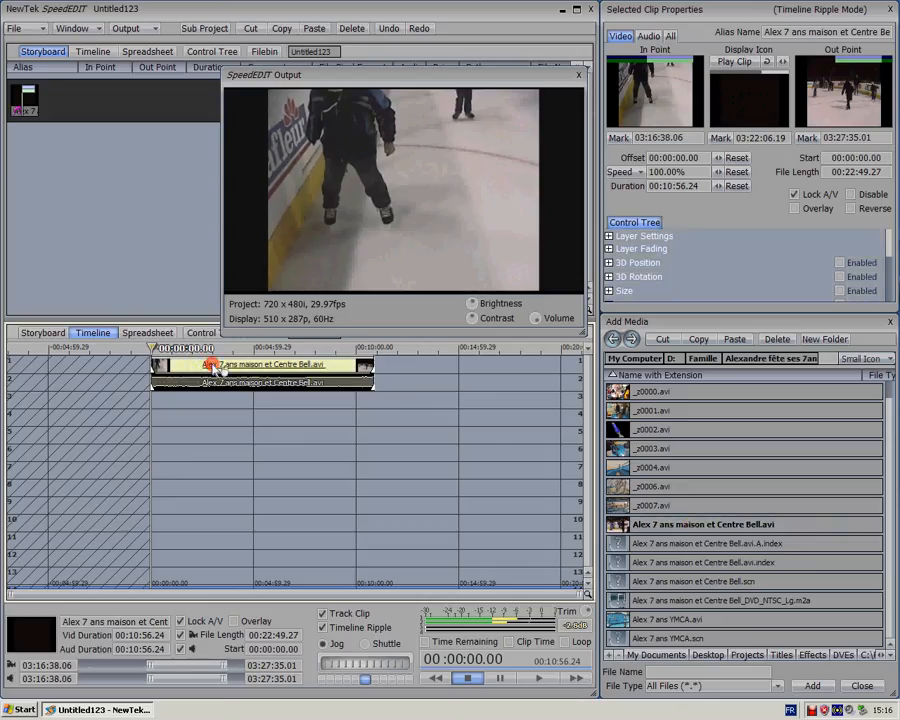
{"action": "key", "text": "Delete"}
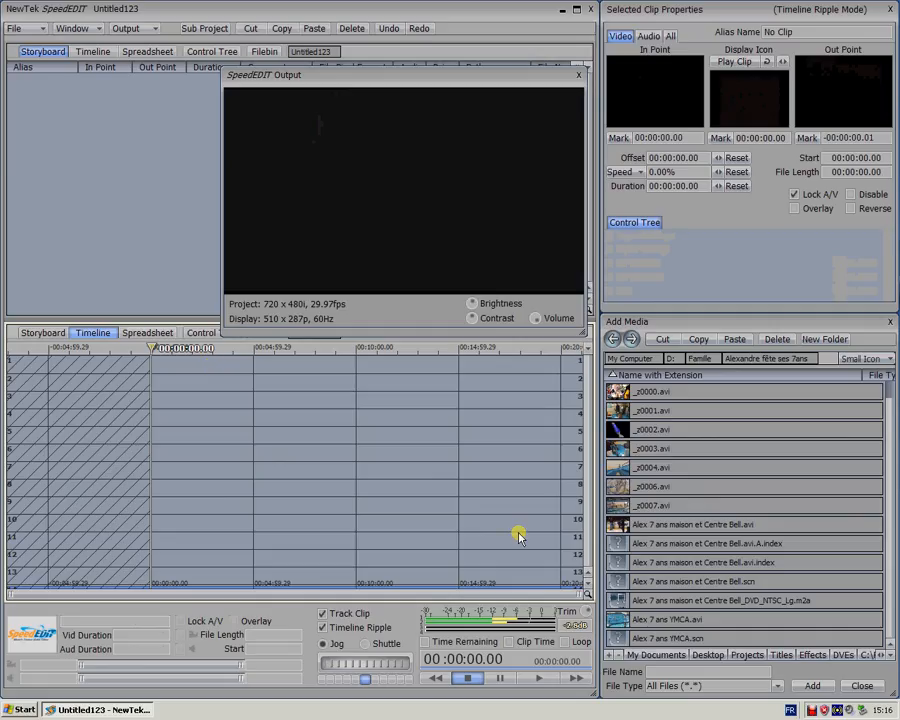
{"action": "double_click", "coordinate": [651, 526]}
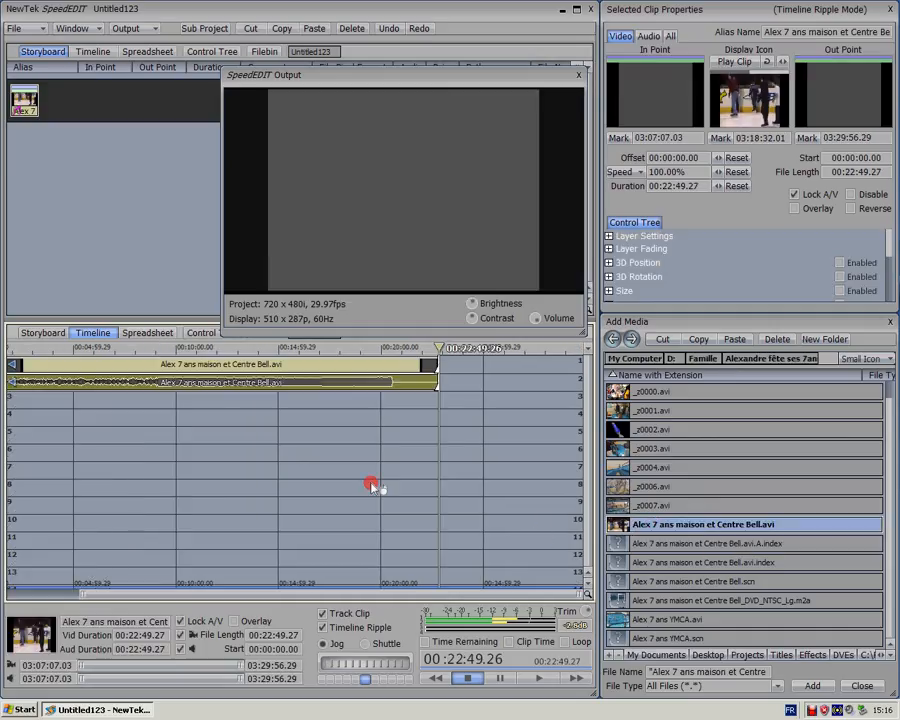
Split the full-length clip at 00:09:08.26 and delete the part before the cut, keeping the skating footage selected
{"action": "left_click", "coordinate": [340, 473]}
{"action": "scroll", "coordinate": [340, 473], "scroll_direction": "down", "scroll_amount": 1}
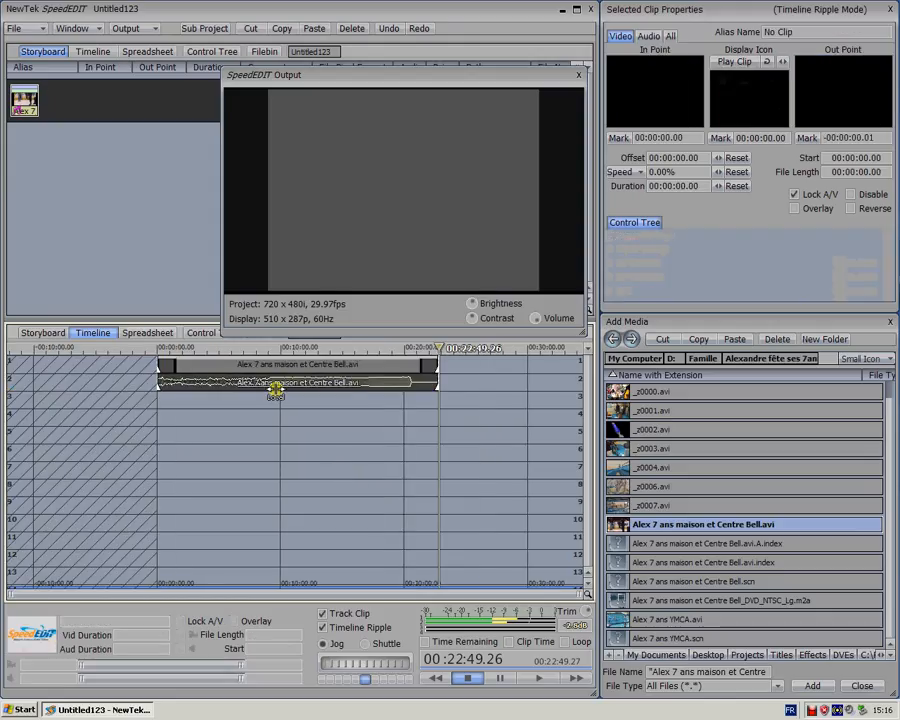
{"action": "left_click", "coordinate": [258, 348]}
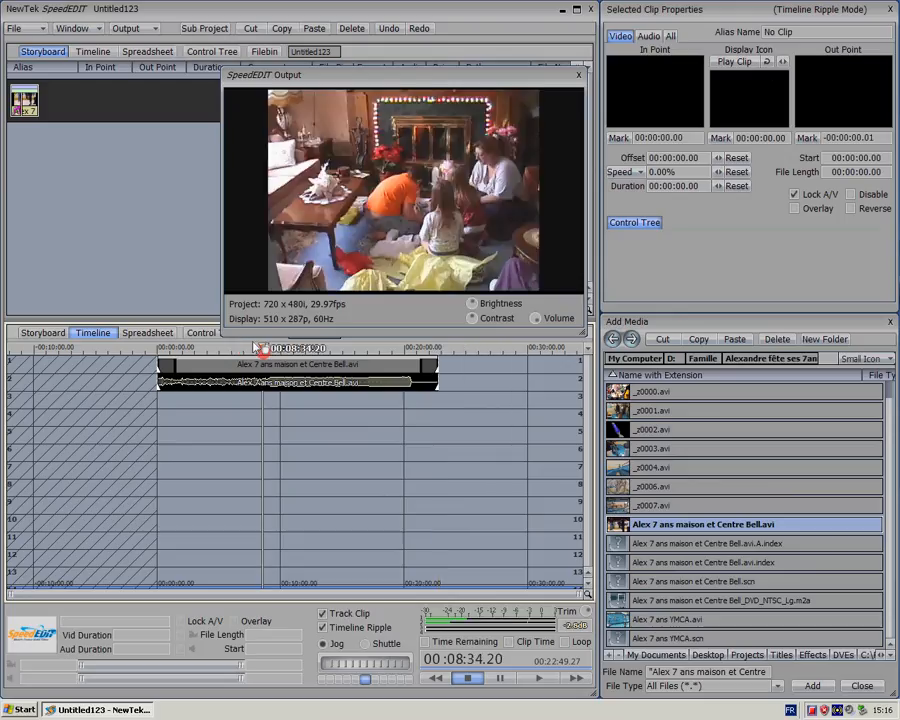
{"action": "mouse_move", "coordinate": [262, 350]}
{"action": "left_mouse_down"}
{"action": "mouse_move", "coordinate": [282, 350]}
{"action": "mouse_move", "coordinate": [266, 348]}
{"action": "left_mouse_up"}
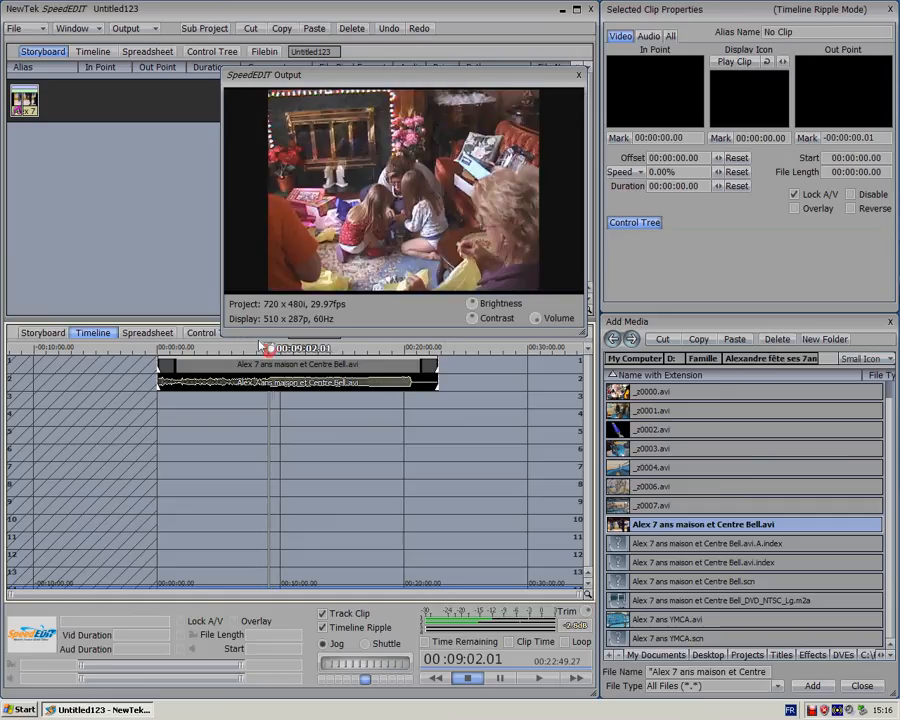
{"action": "left_click", "coordinate": [270, 372]}
{"action": "left_click", "coordinate": [267, 349]}
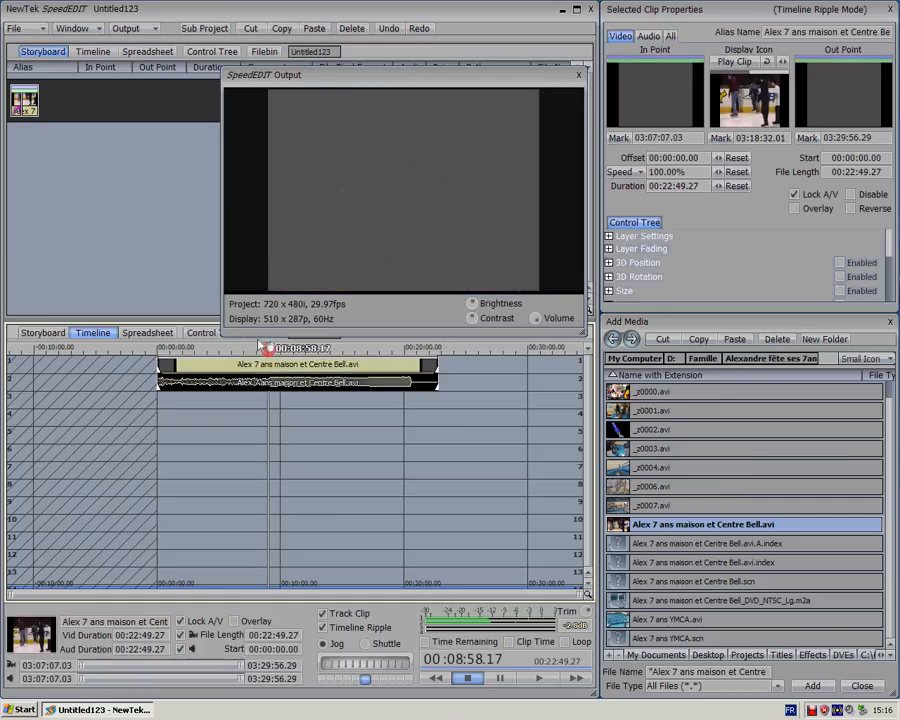
{"action": "left_click_drag", "start_coordinate": [267, 349], "coordinate": [271, 349]}
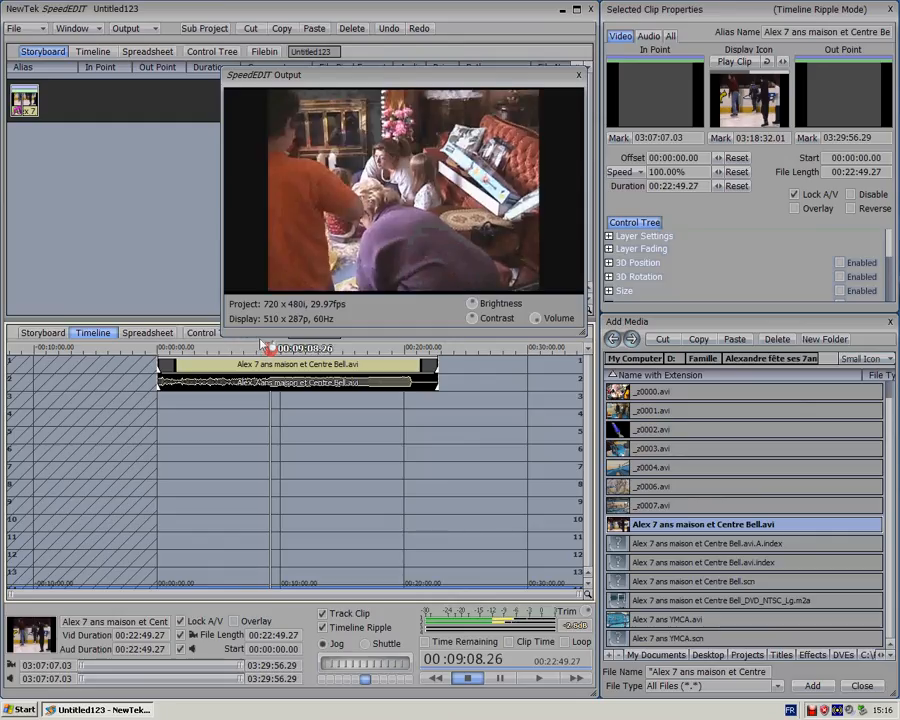
{"action": "key", "text": "s"}
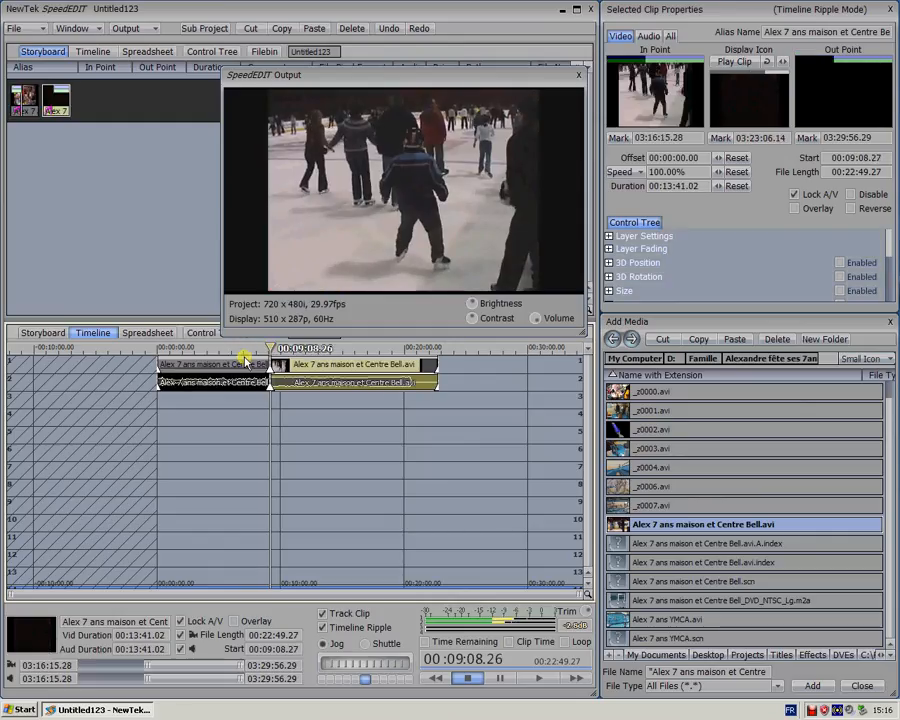
{"action": "left_click", "coordinate": [230, 363]}
{"action": "key", "text": "Delete"}
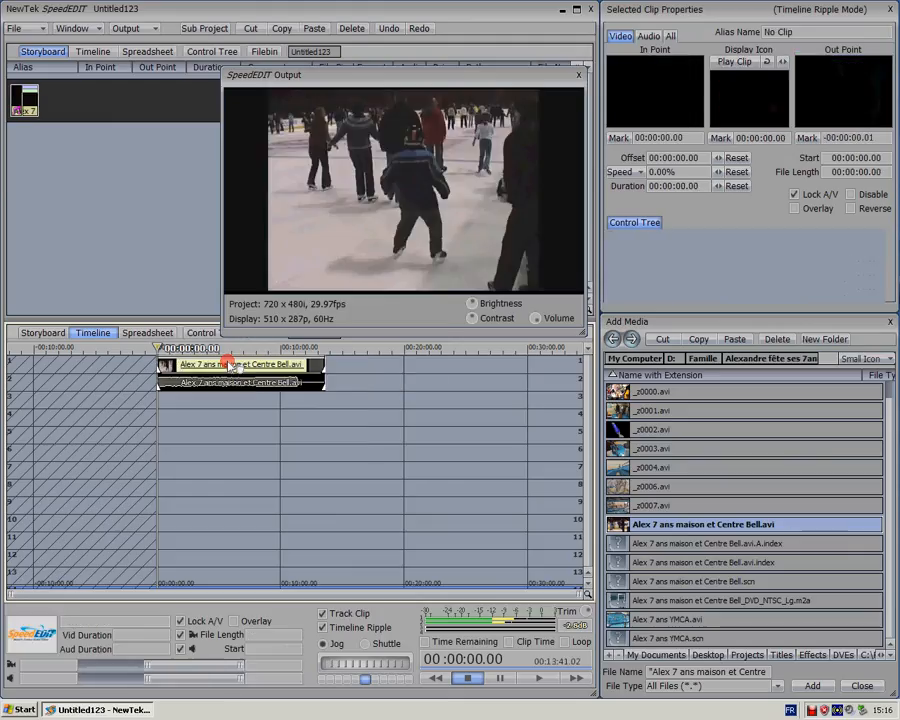
{"action": "left_click", "coordinate": [230, 363]}
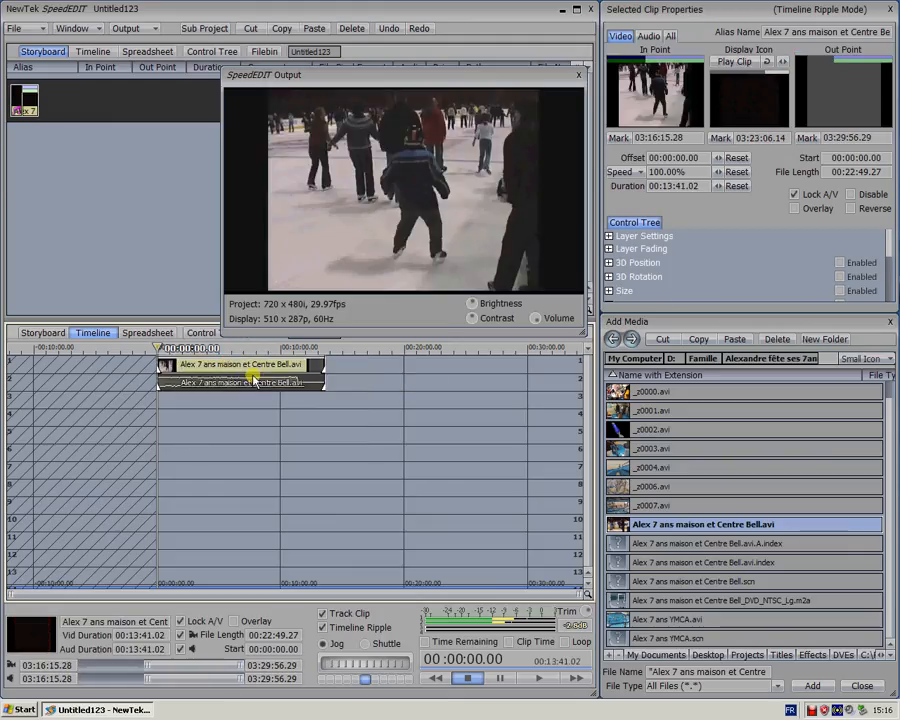
Play the opening seconds of the skating clip
{"action": "scroll", "coordinate": [237, 424], "scroll_direction": "up", "scroll_amount": 2}
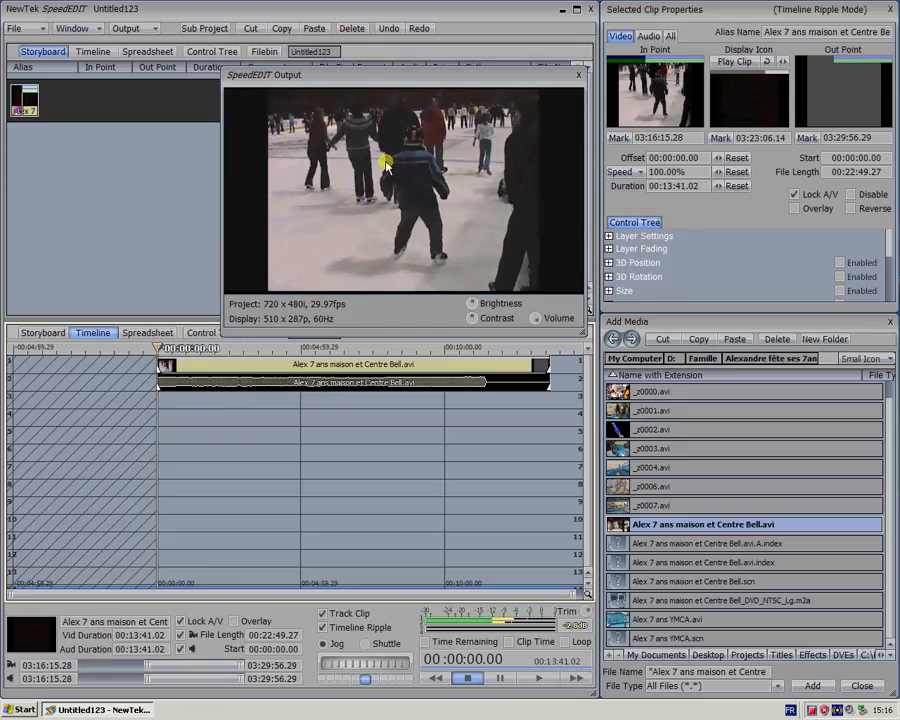
{"action": "key", "text": "space"}
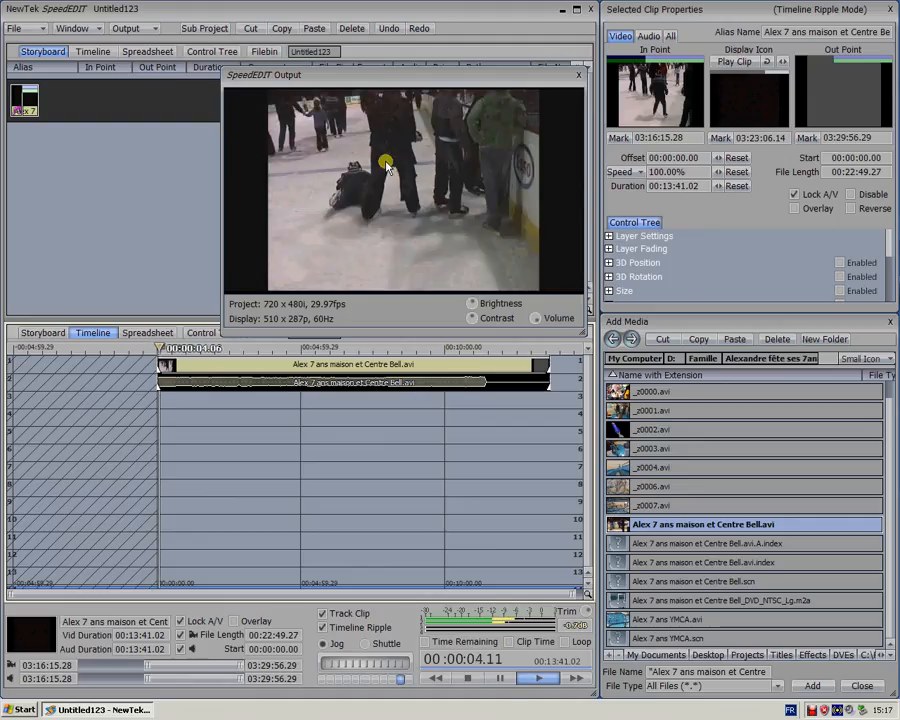
{"action": "key", "text": "space"}
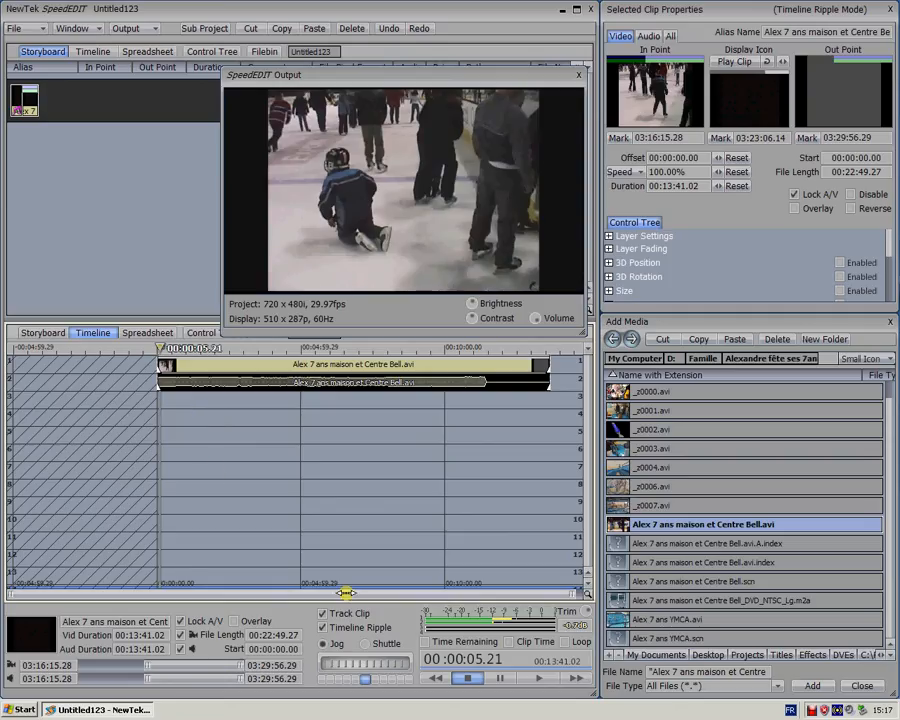
Jog from the start of the skating clip to 00:00:02.14 and split the clip there
{"action": "left_click_drag", "start_coordinate": [396, 662], "coordinate": [395, 663]}
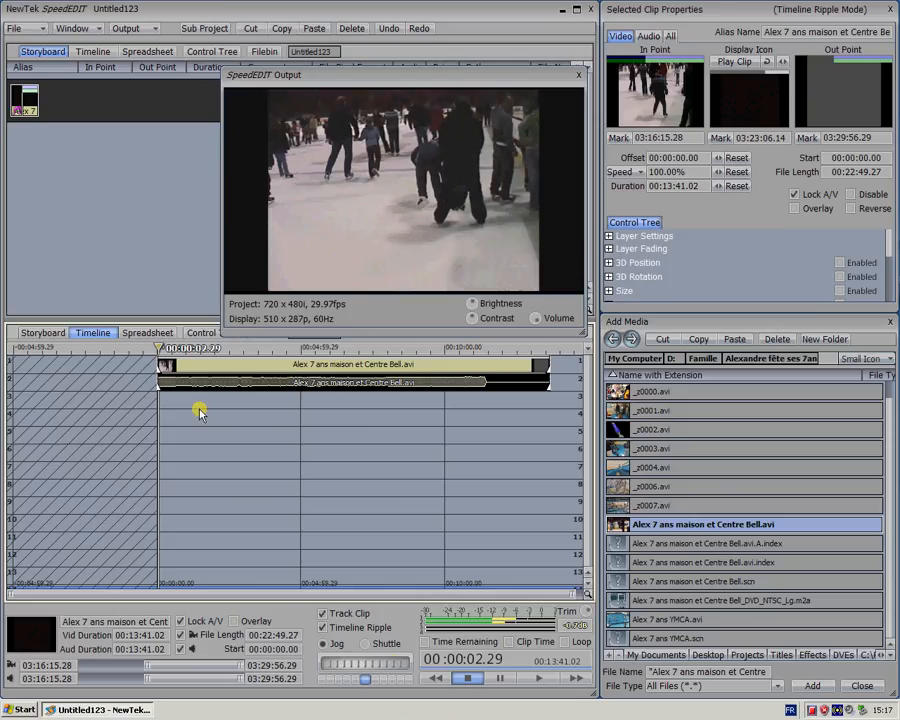
{"action": "left_click", "coordinate": [175, 366]}
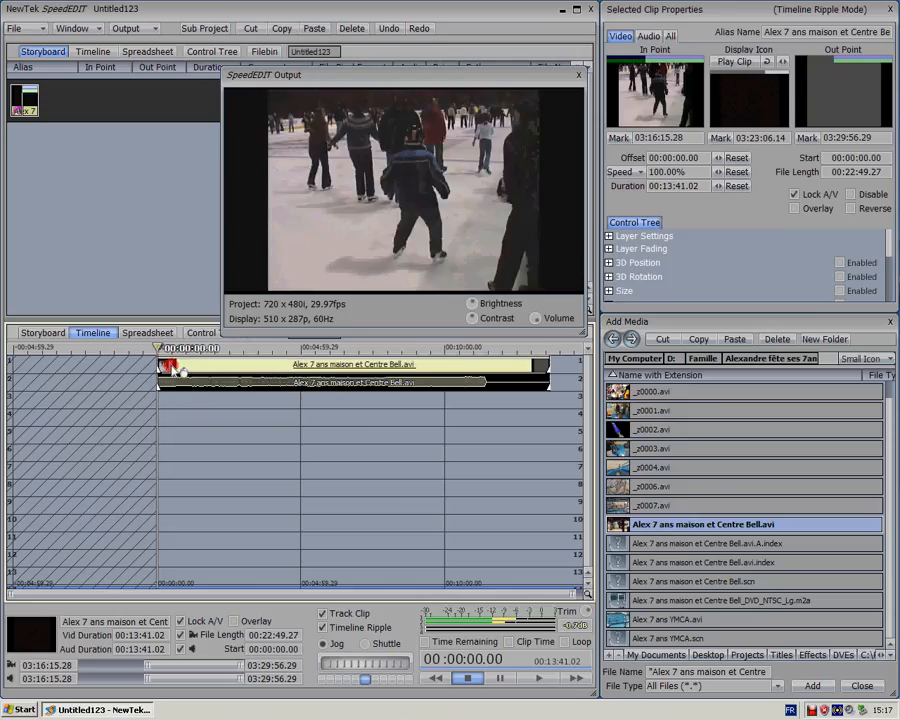
{"action": "scroll", "coordinate": [174, 369], "scroll_direction": "up", "scroll_amount": 3}
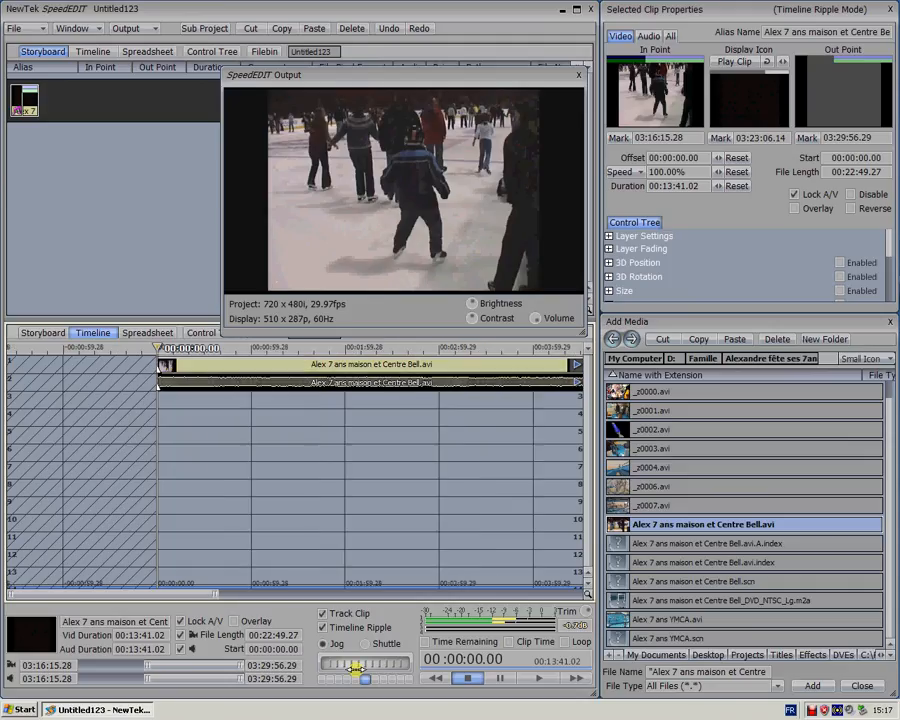
{"action": "left_click_drag", "start_coordinate": [355, 670], "coordinate": [322, 664]}
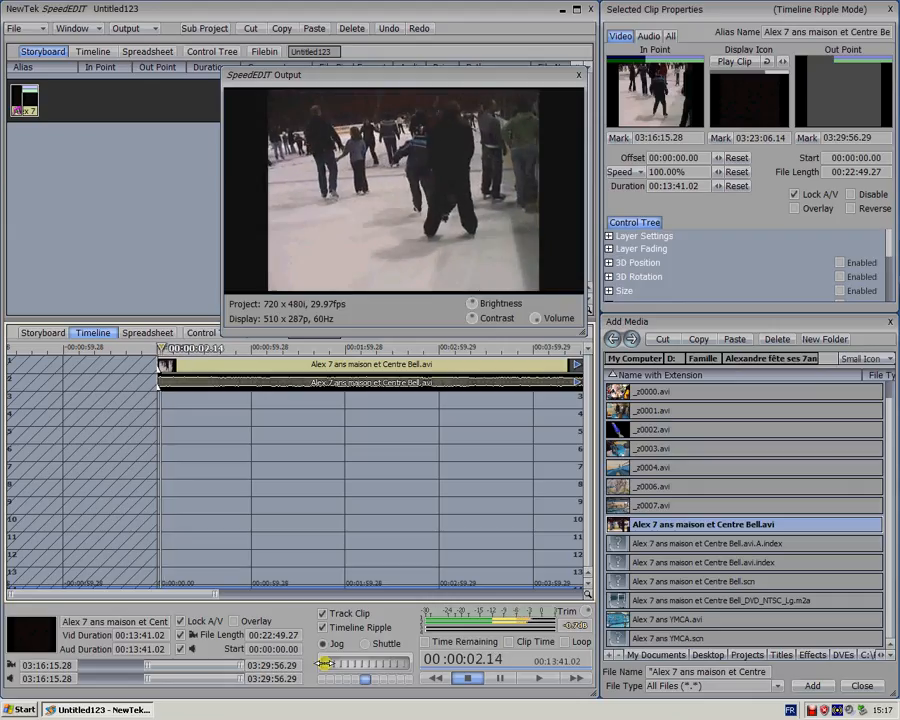
{"action": "key", "text": "c"}
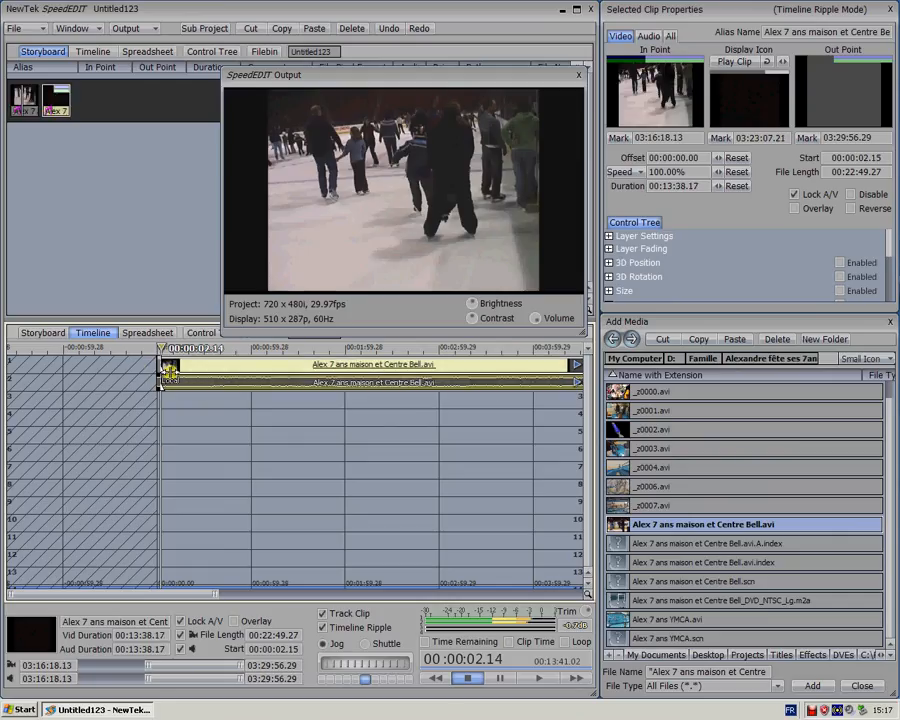
Play on to 00:00:11.19, split the skating clip there and select the middle segment between the two cuts
{"action": "scroll", "coordinate": [177, 416], "scroll_direction": "up", "scroll_amount": 2}
{"action": "scroll", "coordinate": [177, 416], "scroll_direction": "up", "scroll_amount": 2}
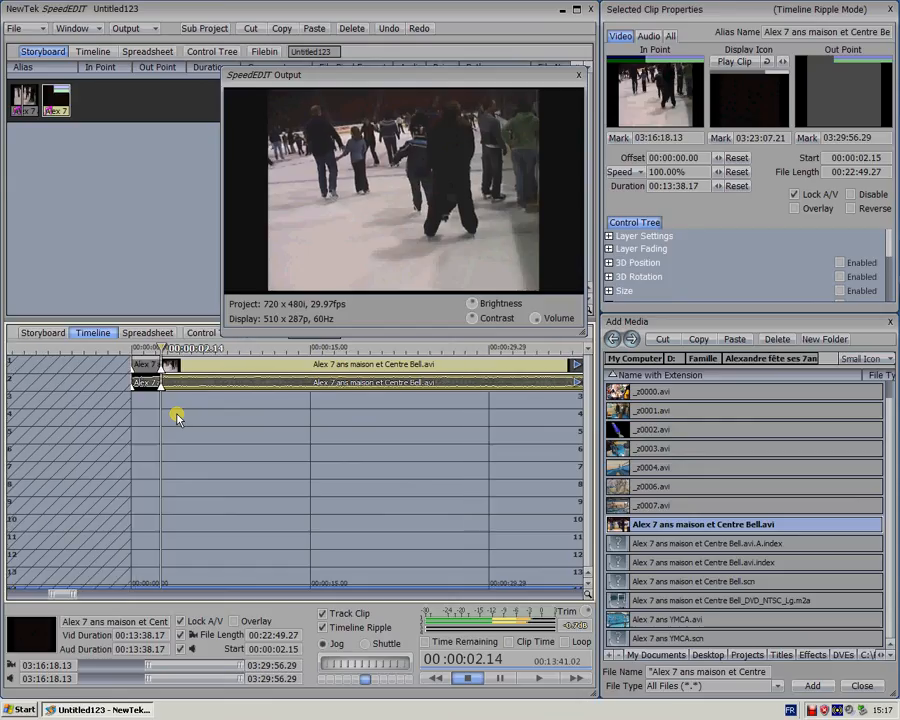
{"action": "key", "text": "space"}
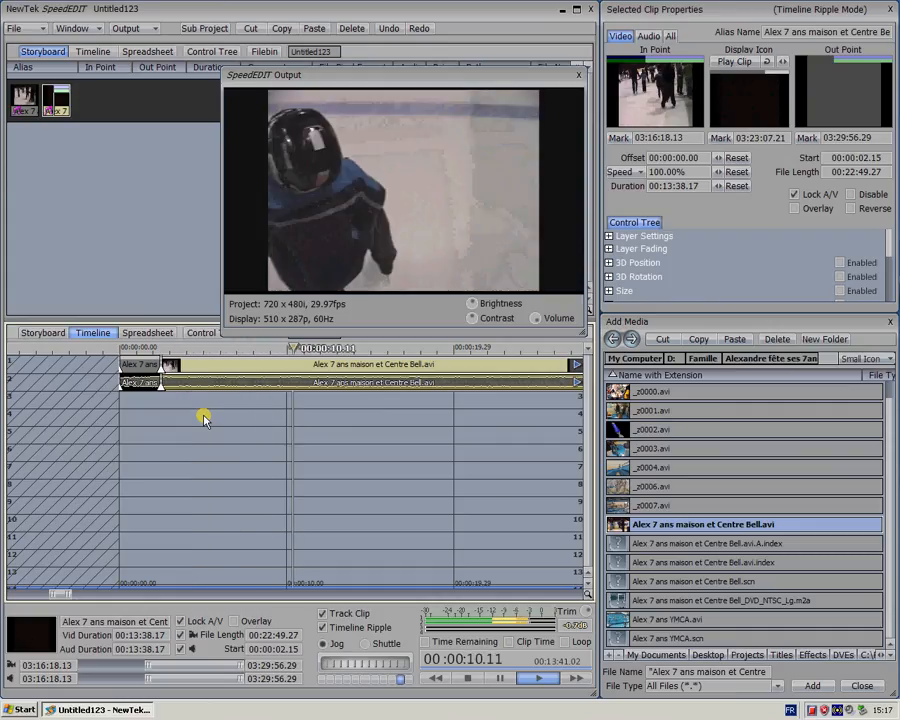
{"action": "key", "text": "space"}
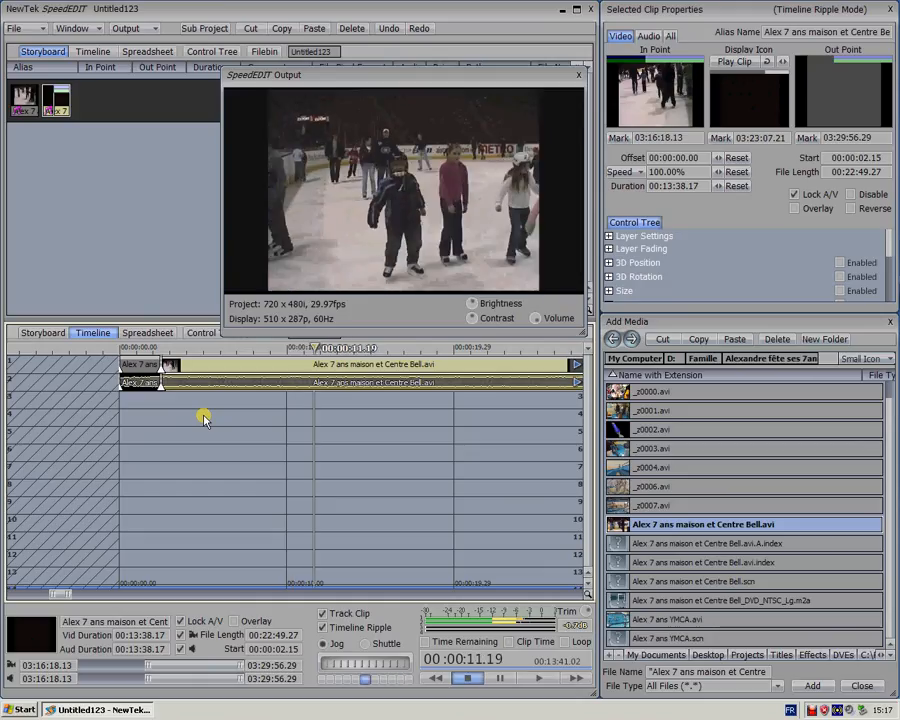
{"action": "key", "text": "s"}
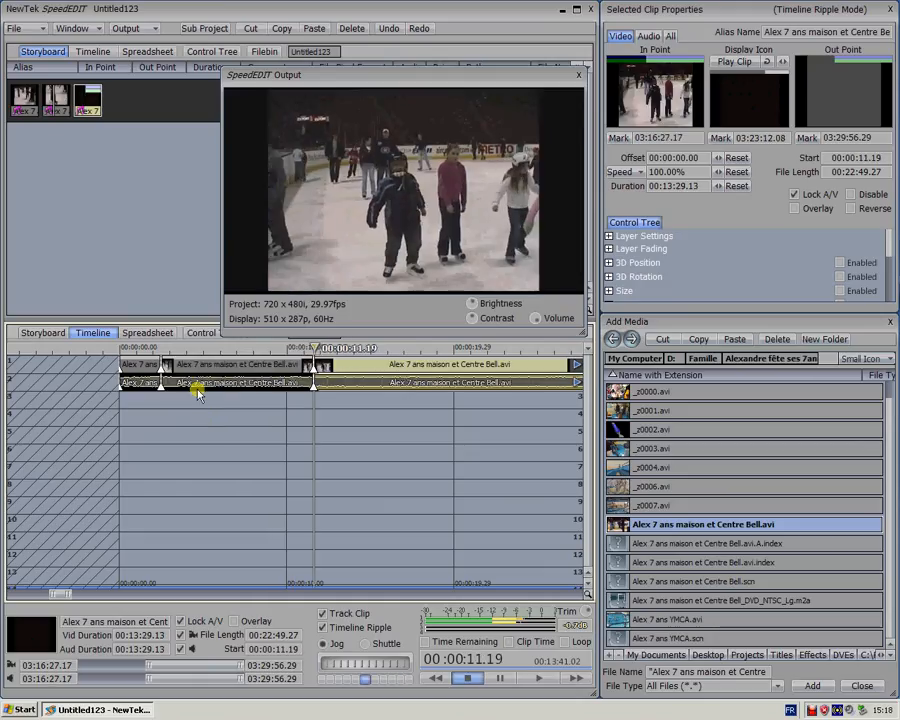
{"action": "left_click", "coordinate": [224, 363]}
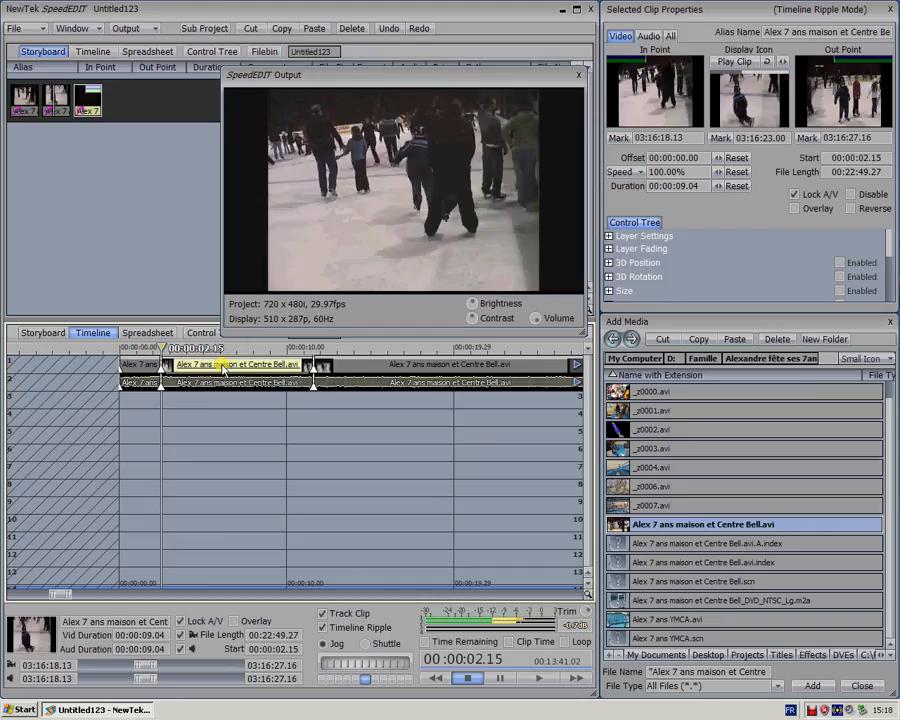
Delete the selected middle segment between the two splits of the skating clip
{"action": "key", "text": "Delete"}
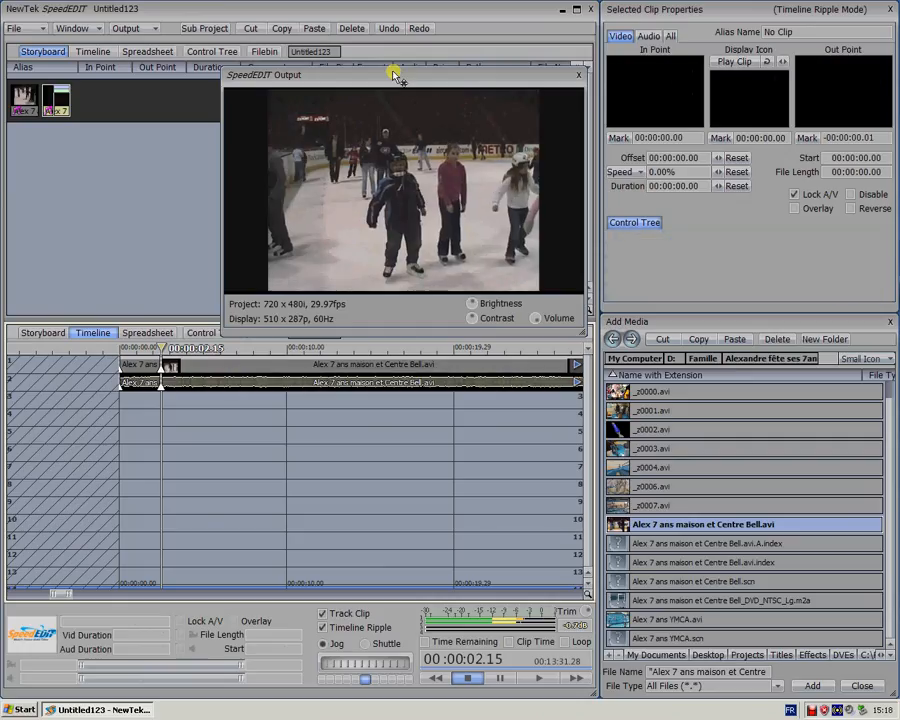
Undo the segment deletion and the two splits before it, and redo all three edits
{"action": "left_click", "coordinate": [389, 28]}
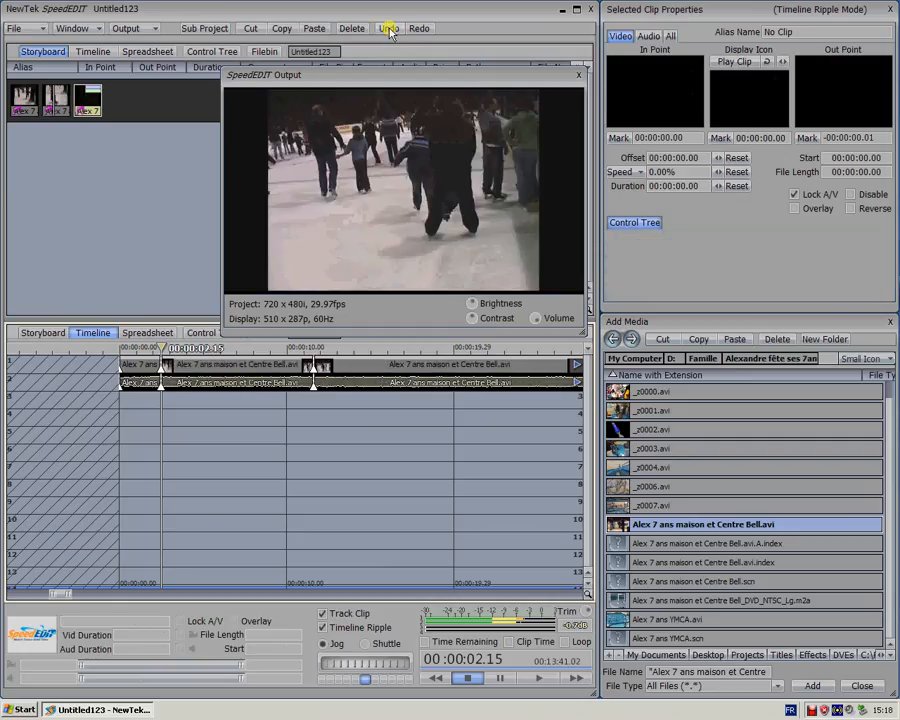
{"action": "left_click", "coordinate": [390, 30]}
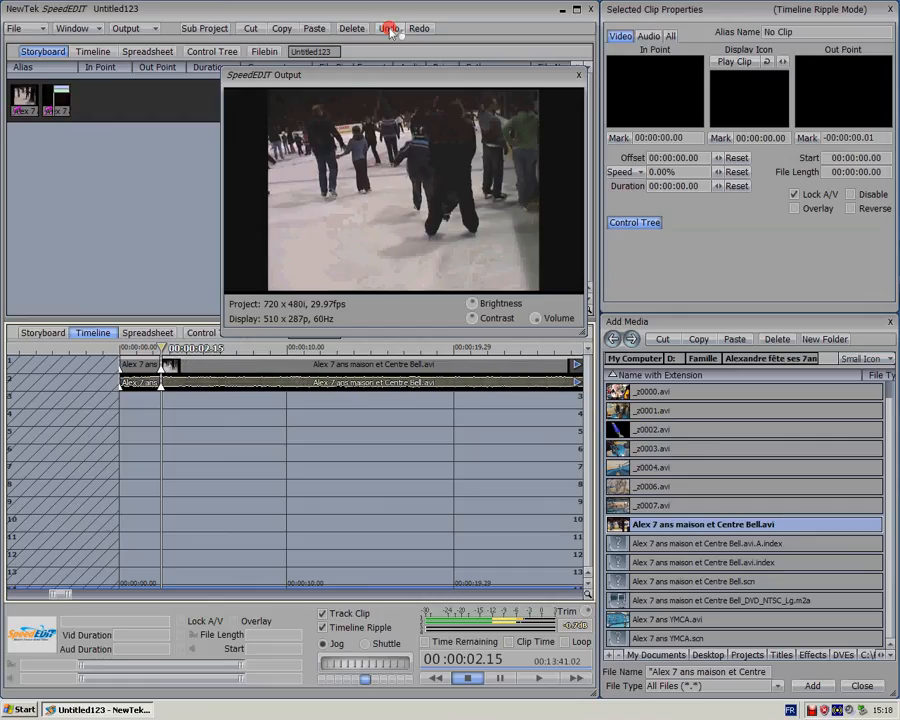
{"action": "left_click", "coordinate": [390, 30]}
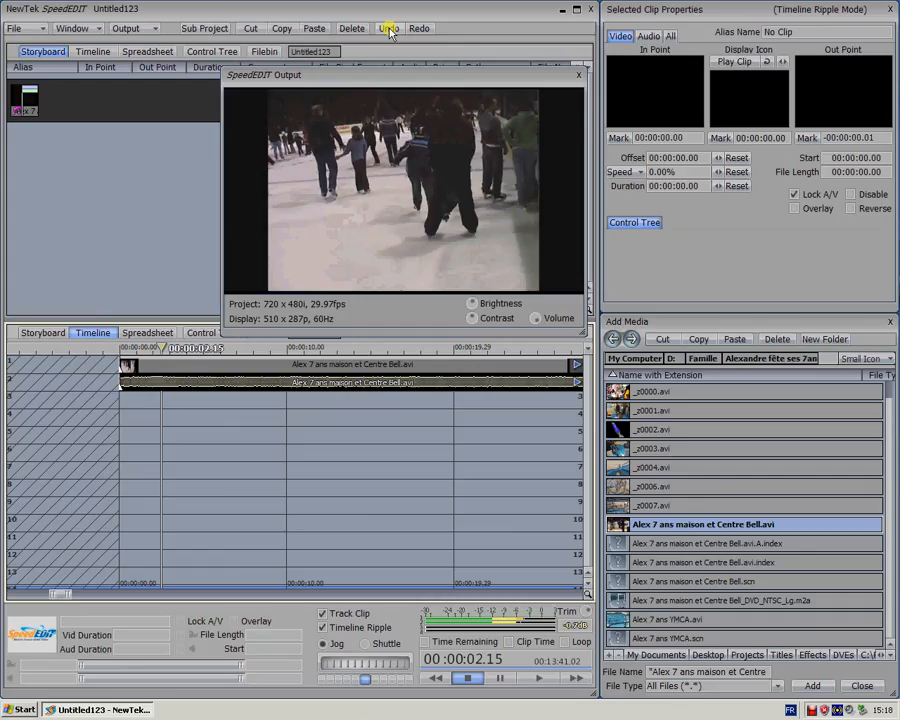
{"action": "left_click", "coordinate": [419, 29]}
{"action": "left_click", "coordinate": [419, 29]}
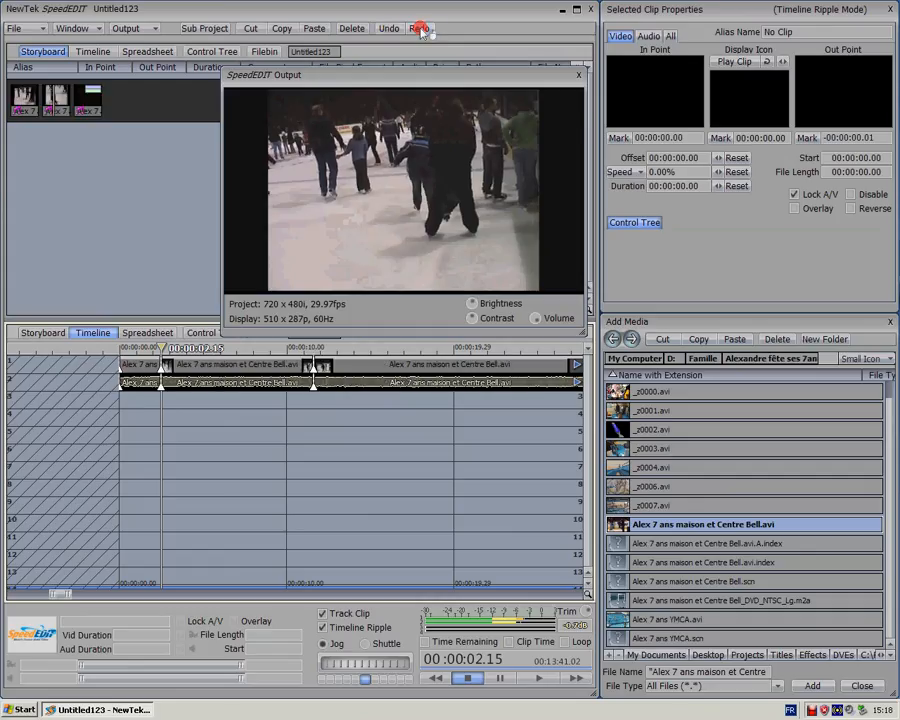
{"action": "left_click", "coordinate": [421, 31]}
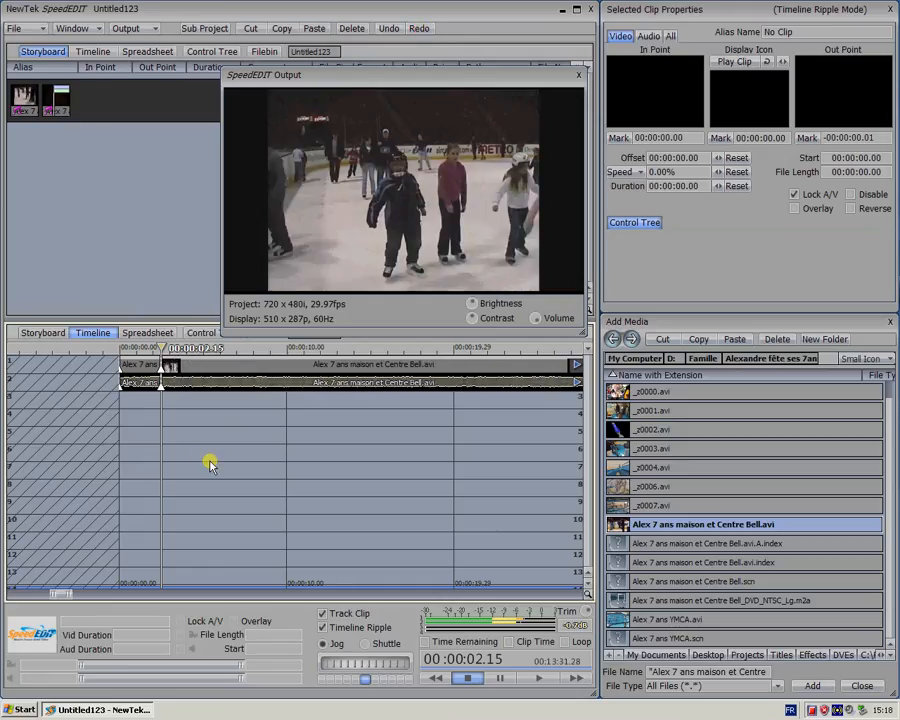
Play the long skating segment past its fall scene, step back to 00:00:08.07 and split the segment there
{"action": "left_click", "coordinate": [183, 372]}
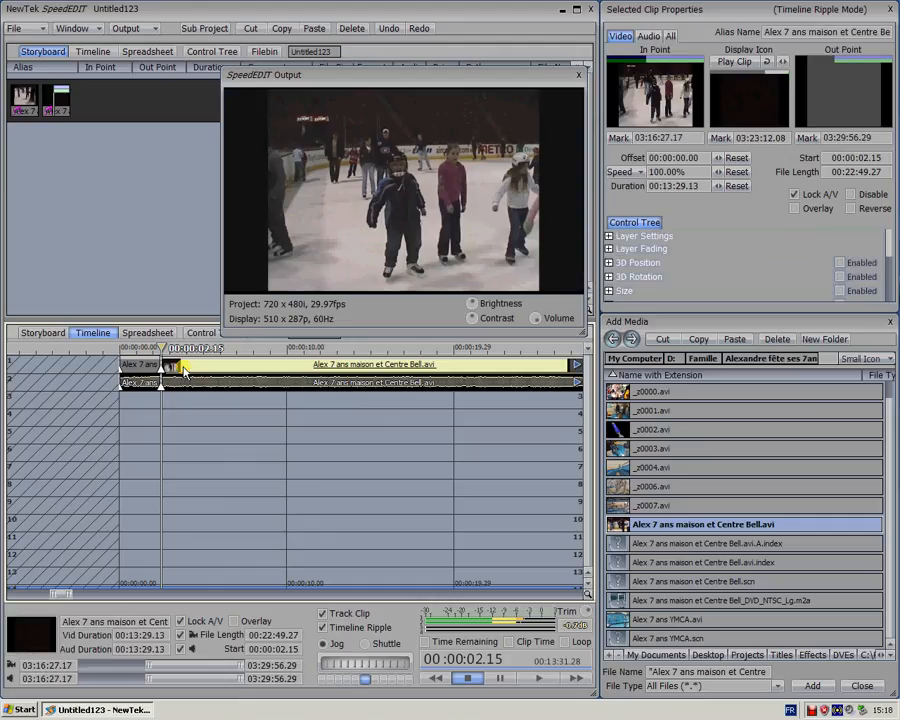
{"action": "key", "text": "space"}
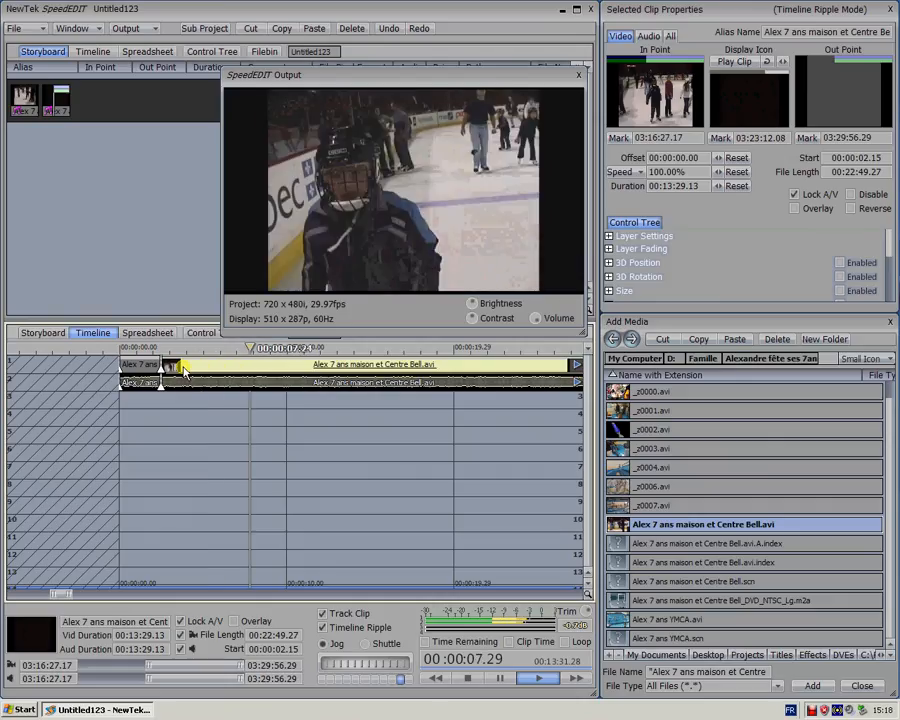
{"action": "key", "text": "space"}
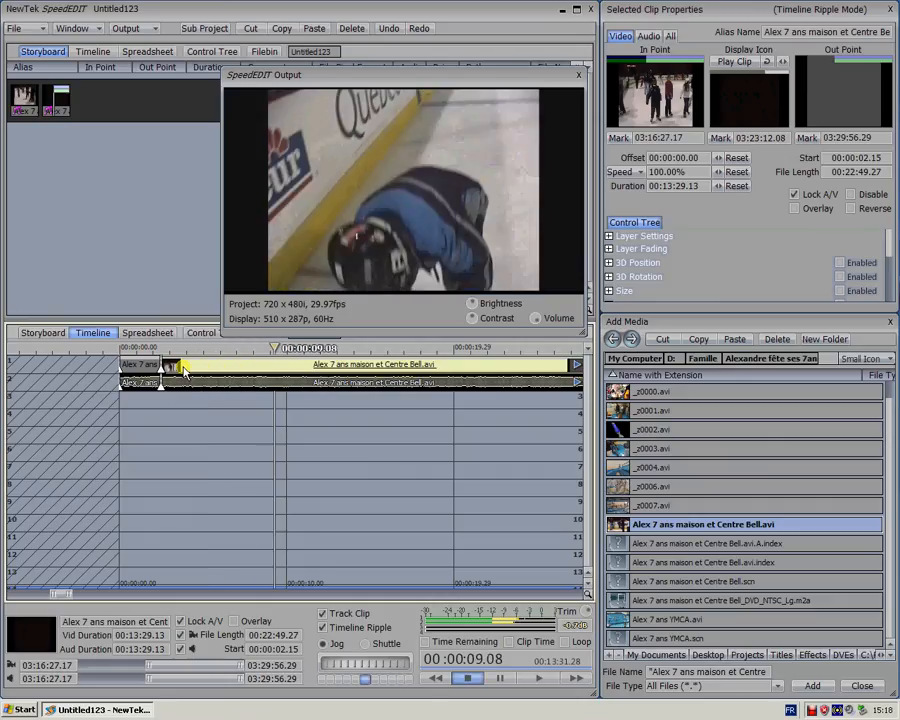
{"action": "key", "text": "Left"}
{"action": "key", "text": "Left"}
{"action": "key", "text": "Left"}
{"action": "key", "text": "Left"}
{"action": "key", "text": "Left"}
{"action": "key", "text": "Left"}
{"action": "key", "text": "Left"}
{"action": "key", "text": "Left"}
{"action": "key", "text": "Left"}
{"action": "key", "text": "Left"}
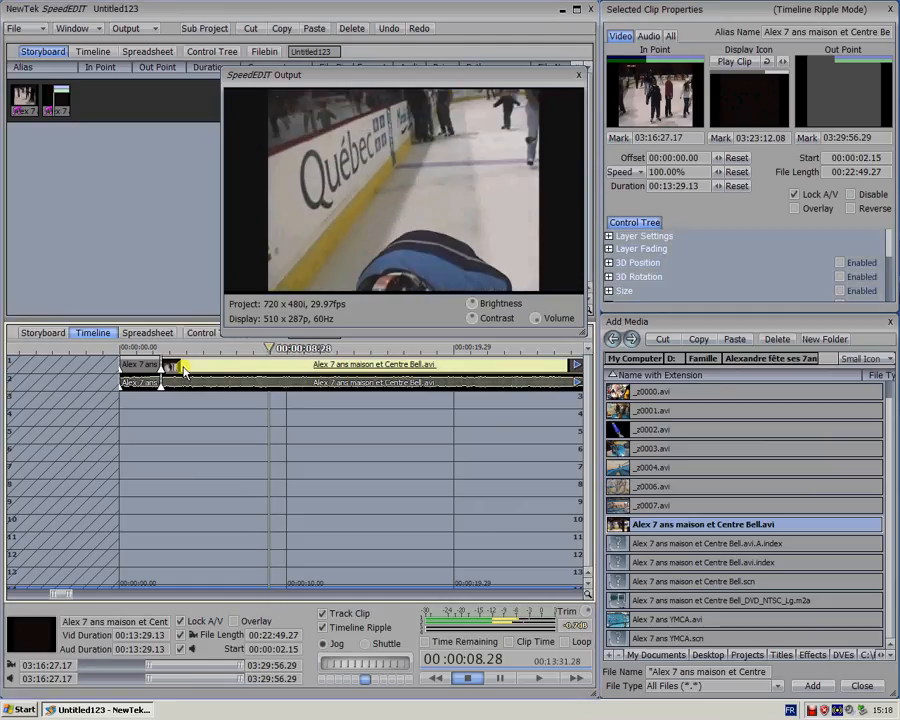
{"action": "key", "text": "Left"}
{"action": "key", "text": "Left"}
{"action": "key", "text": "Left"}
{"action": "key", "text": "Left"}
{"action": "key", "text": "Left"}
{"action": "key", "text": "Left"}
{"action": "key", "text": "Left"}
{"action": "key", "text": "Left"}
{"action": "key", "text": "Left"}
{"action": "key", "text": "Left"}
{"action": "key", "text": "Left"}
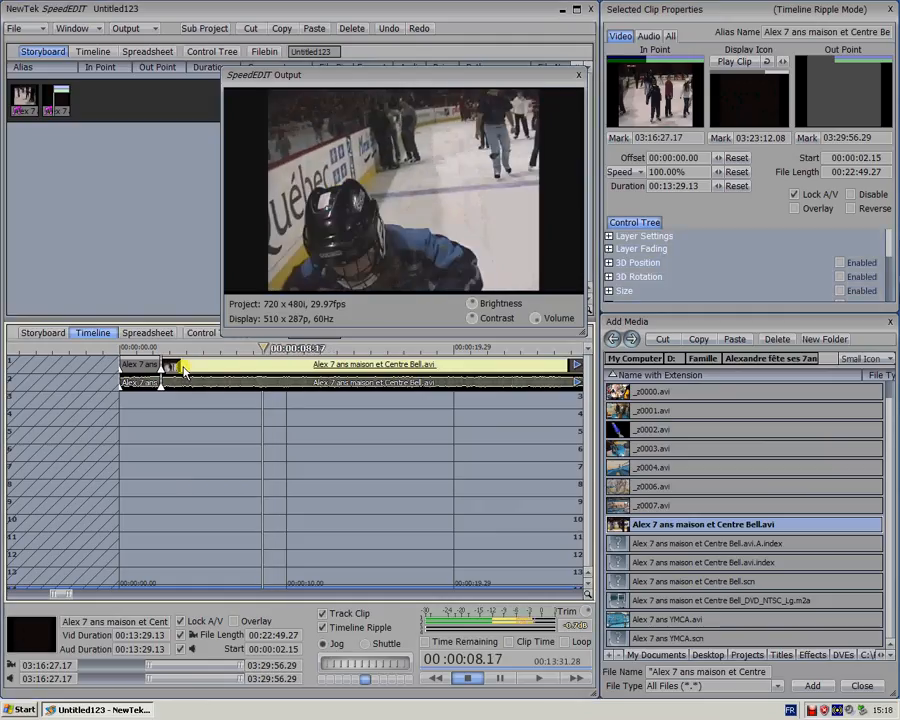
{"action": "key", "text": "Left"}
{"action": "key", "text": "Left"}
{"action": "key", "text": "Left"}
{"action": "key", "text": "Left"}
{"action": "key", "text": "Left"}
{"action": "key", "text": "Left"}
{"action": "key", "text": "Left"}
{"action": "key", "text": "Left"}
{"action": "key", "text": "Left"}
{"action": "key", "text": "Left"}
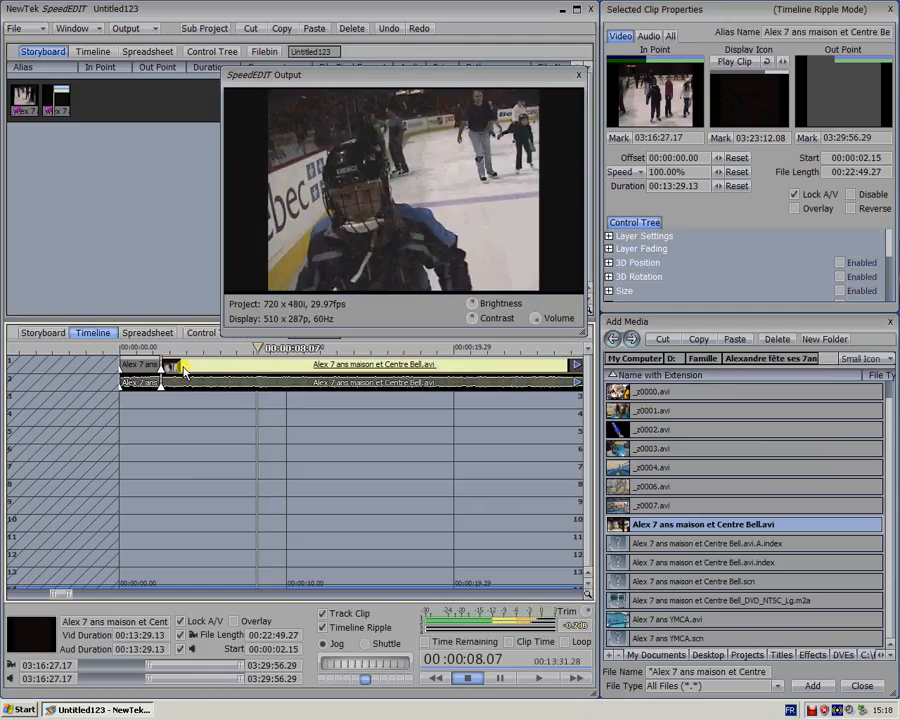
{"action": "key", "text": "backslash"}
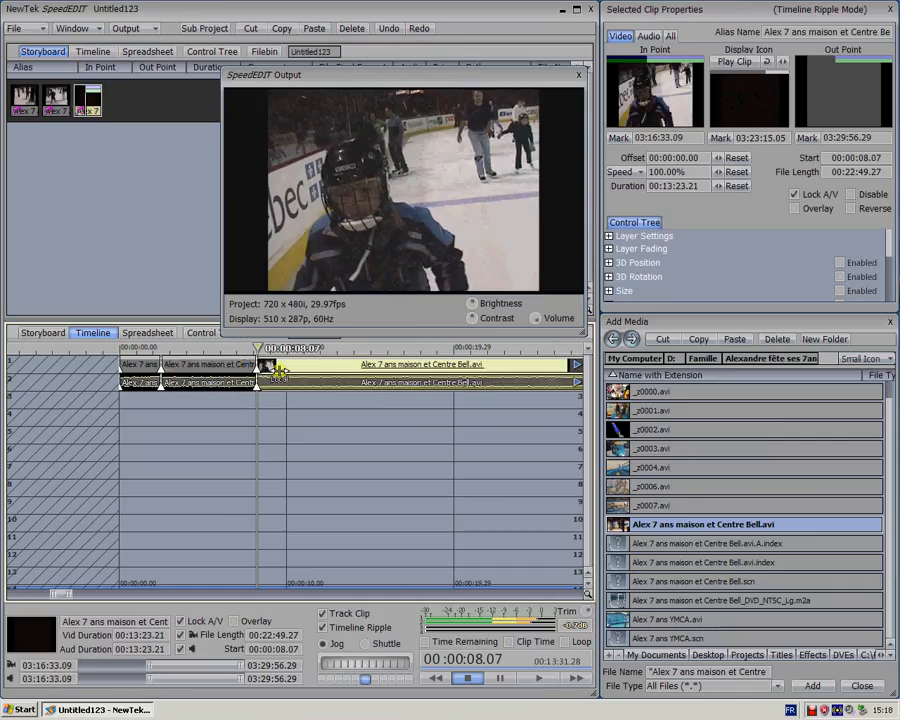
Play on to 00:00:18.06 and split the last skating segment there
{"action": "key", "text": "space"}
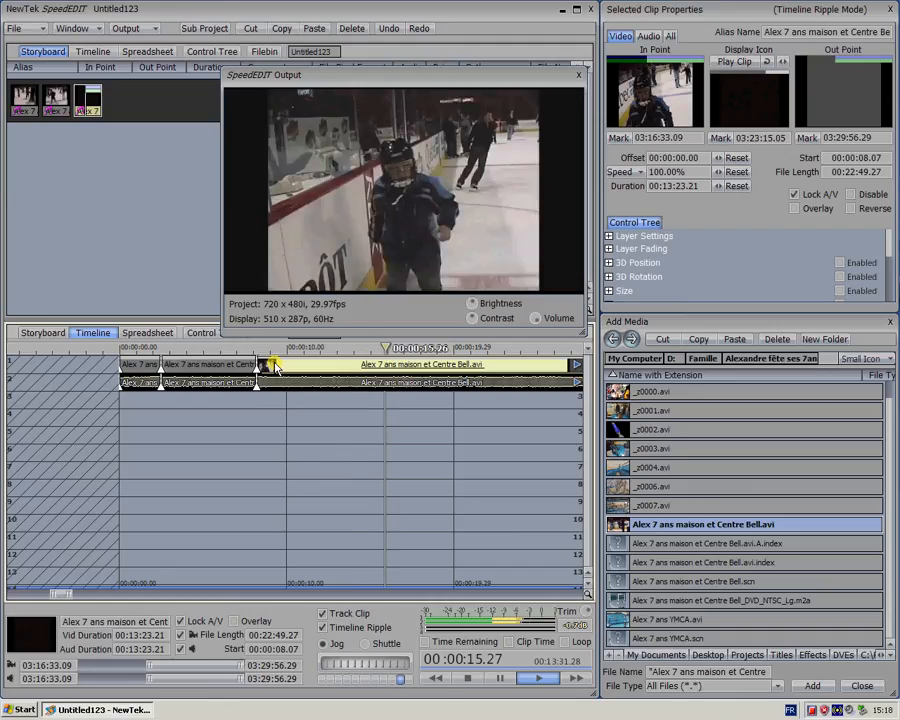
{"action": "key", "text": "space"}
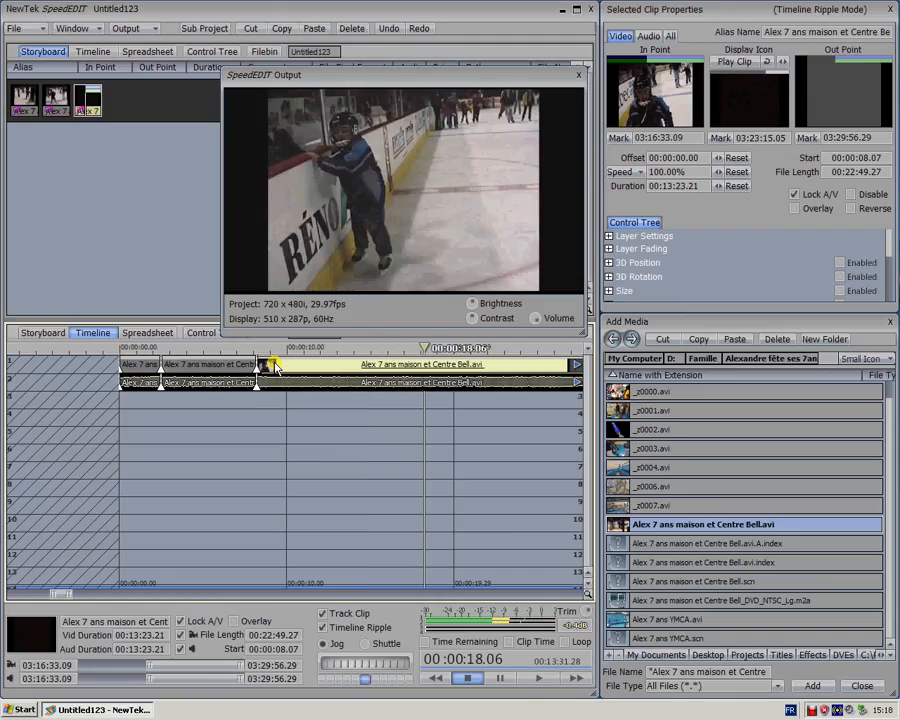
{"action": "key", "text": "s"}
Delete the segment between the cuts at 00:00:08.07 and 00:00:18.06 and clear the selection
{"action": "left_click", "coordinate": [305, 366]}
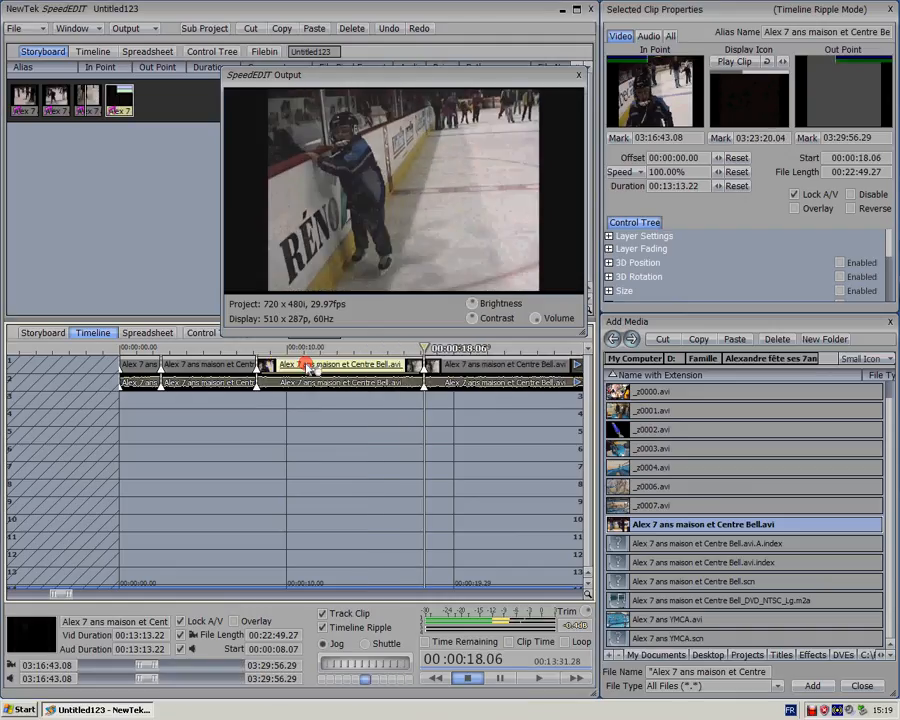
{"action": "key", "text": "Delete"}
{"action": "left_click", "coordinate": [278, 421]}
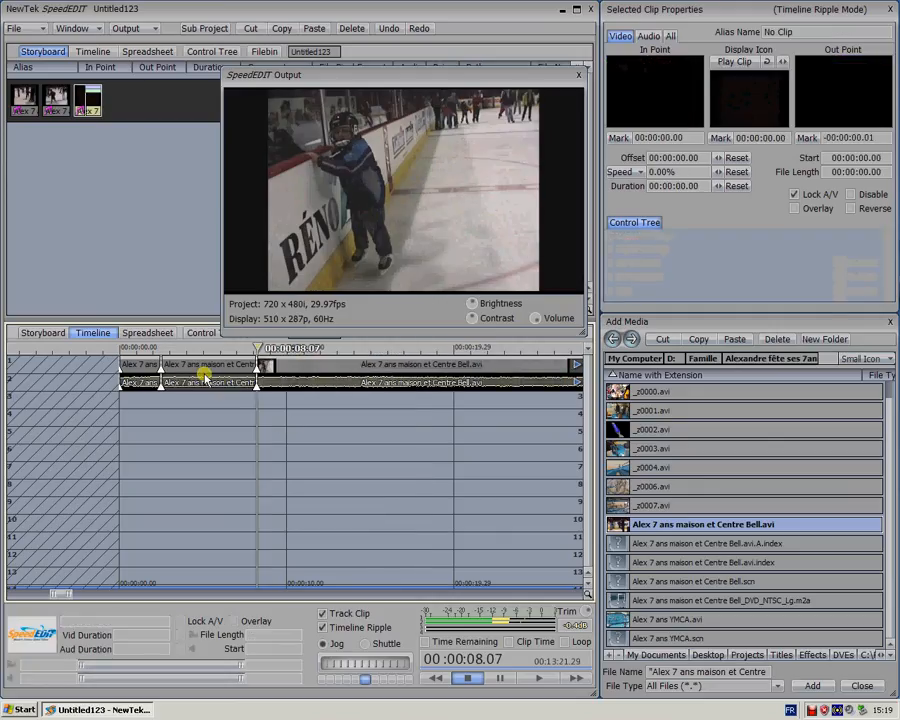
Add video and audio fade-ins ending at 00:00:00.28 to the first segment and play it from the start
{"action": "left_click", "coordinate": [119, 368]}
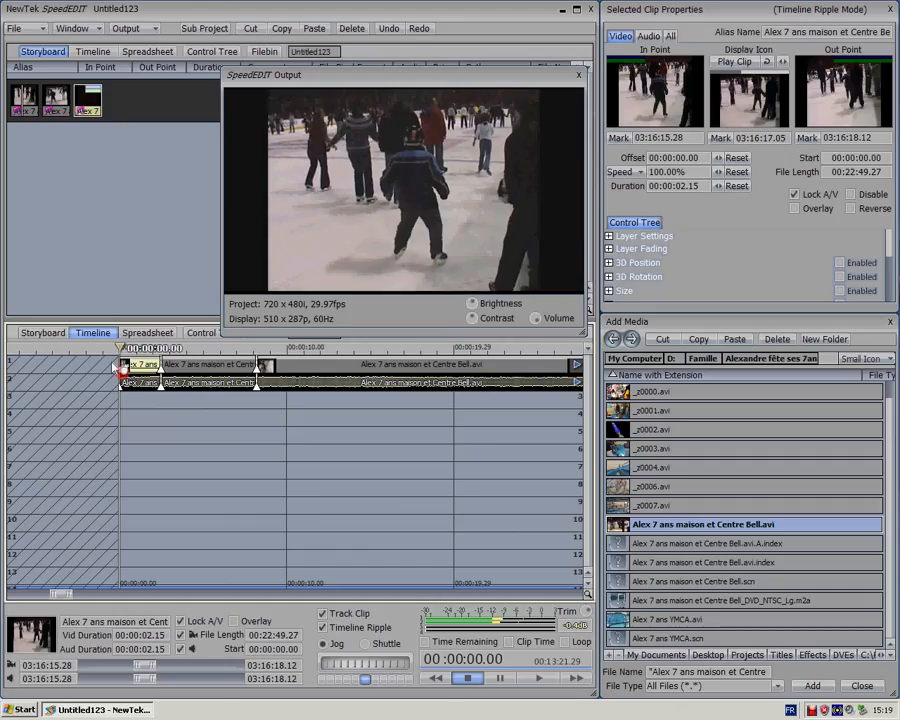
{"action": "mouse_move", "coordinate": [122, 371]}
{"action": "left_mouse_down"}
{"action": "mouse_move", "coordinate": [138, 368]}
{"action": "mouse_move", "coordinate": [123, 386]}
{"action": "mouse_move", "coordinate": [136, 391]}
{"action": "left_mouse_up"}
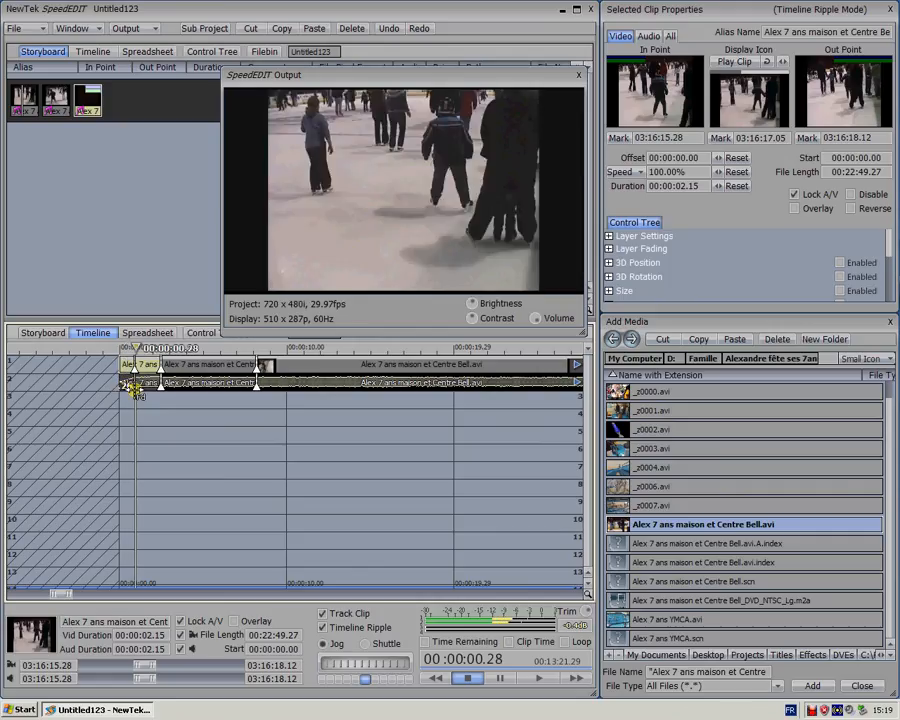
{"action": "left_click", "coordinate": [114, 344]}
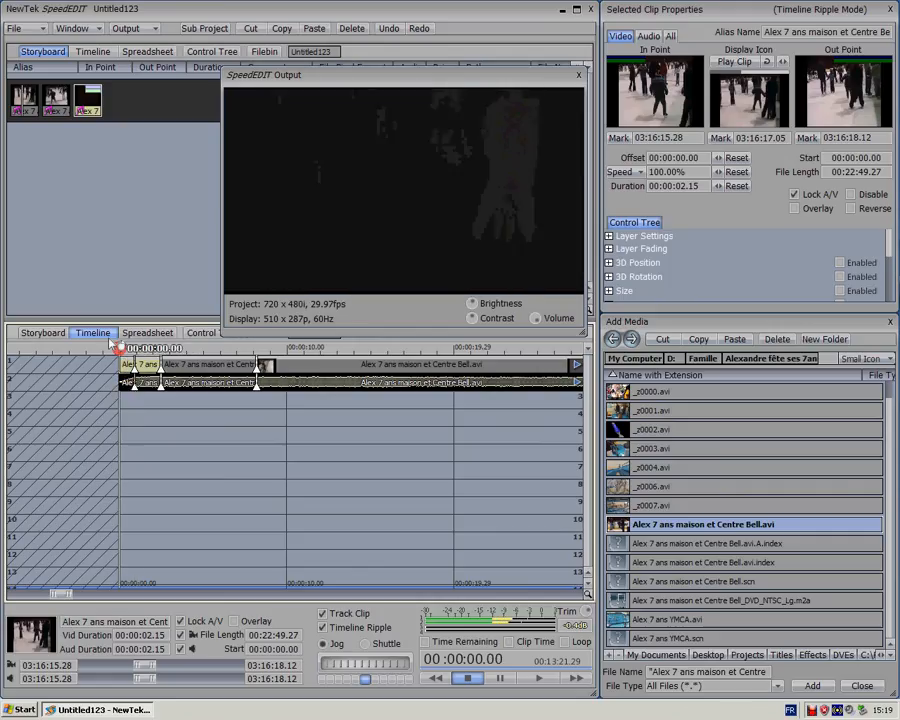
{"action": "key", "text": "space"}
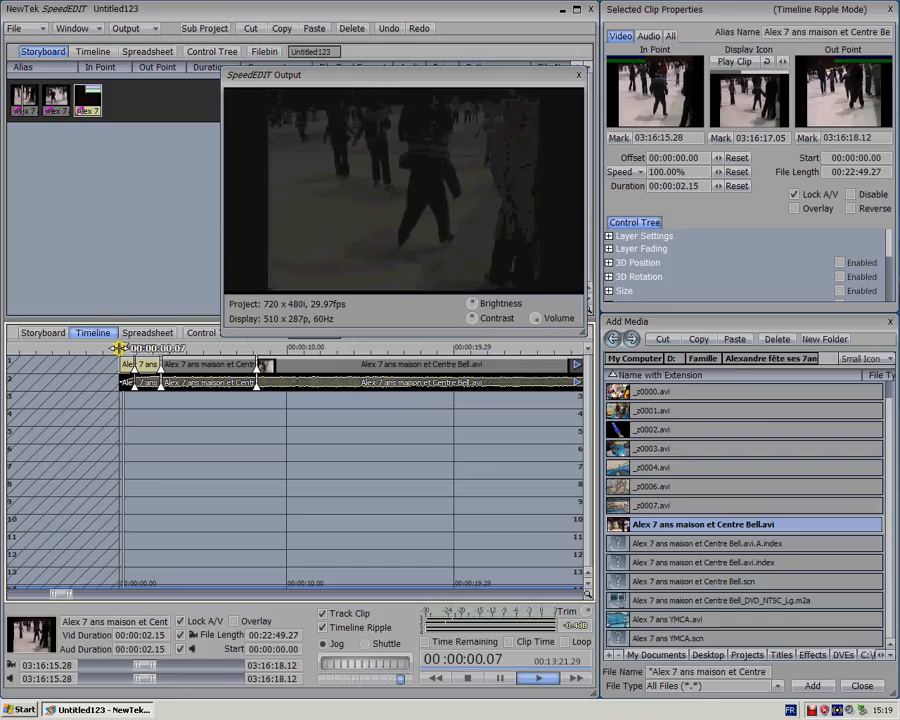
{"action": "key", "text": "space"}
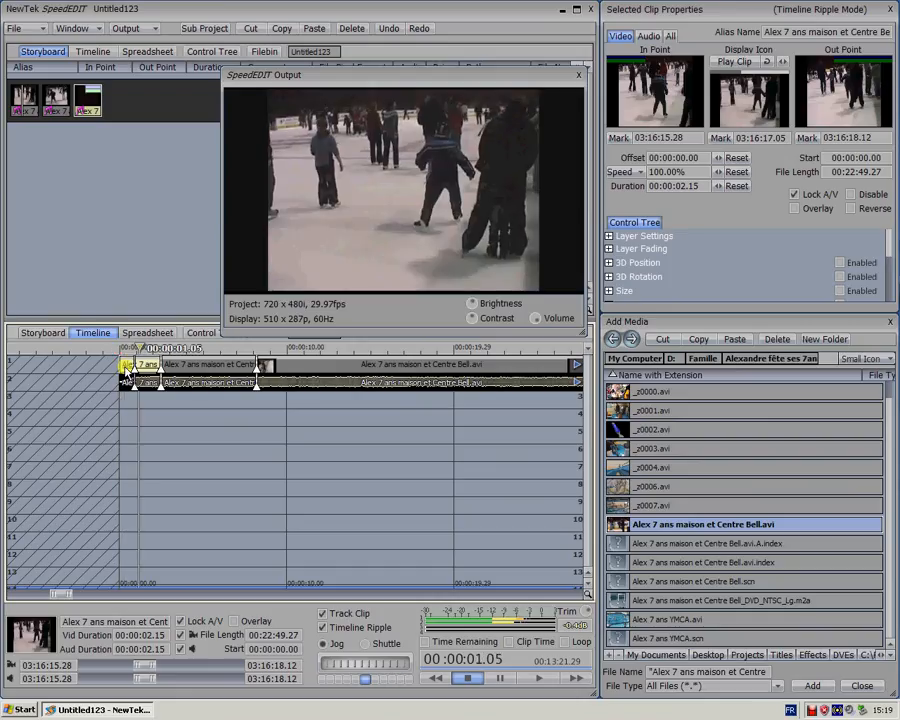
Remove the video and audio fade-ins from the first segment and play it from the start
{"action": "left_click", "coordinate": [126, 370]}
{"action": "key", "text": "Delete"}
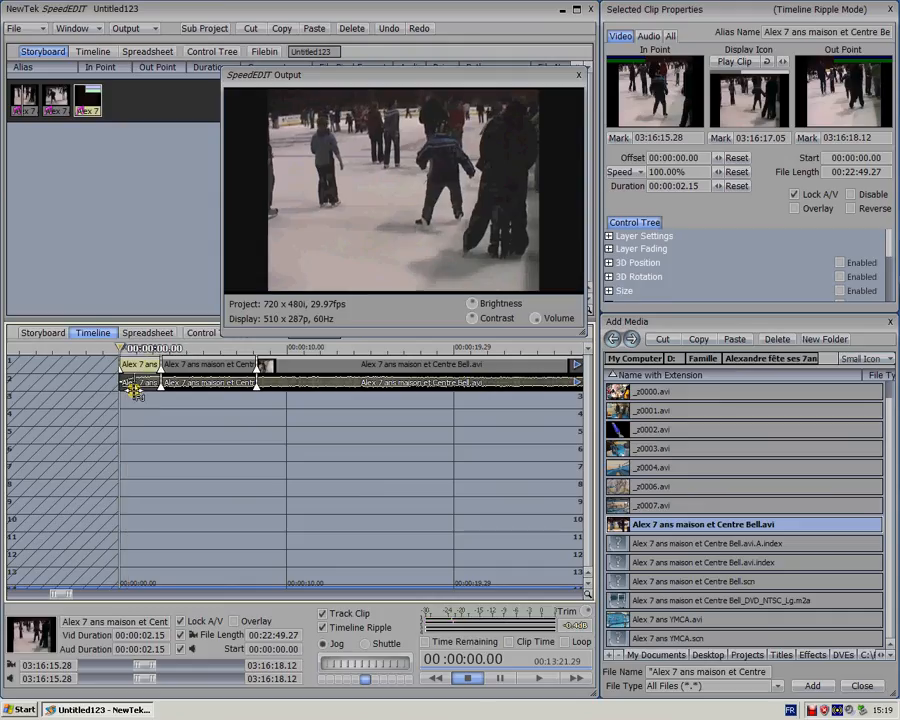
{"action": "left_click", "coordinate": [137, 386]}
{"action": "left_click", "coordinate": [124, 387]}
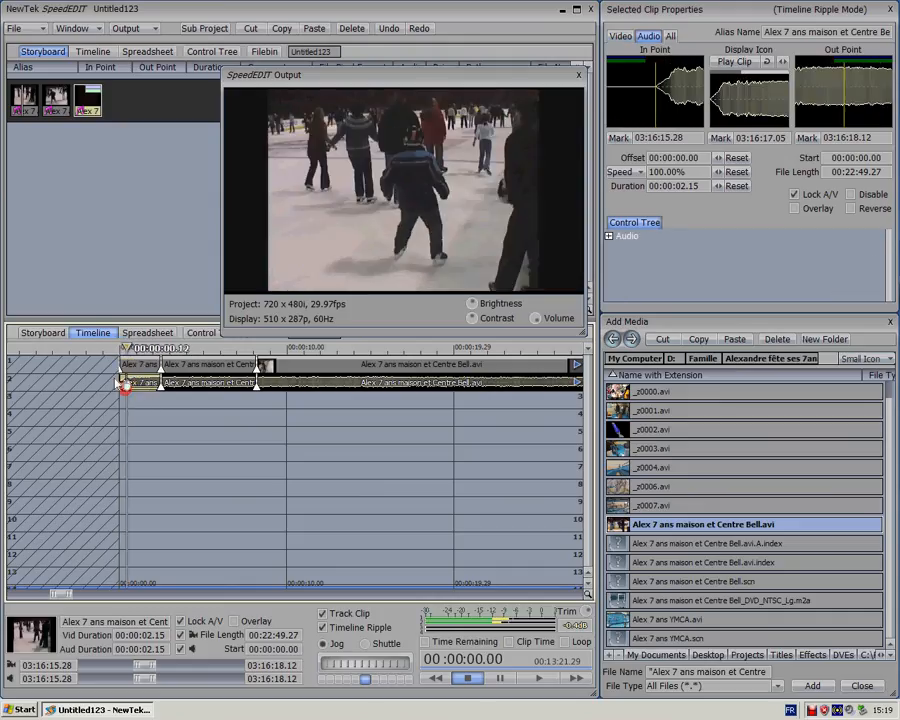
{"action": "key", "text": "space"}
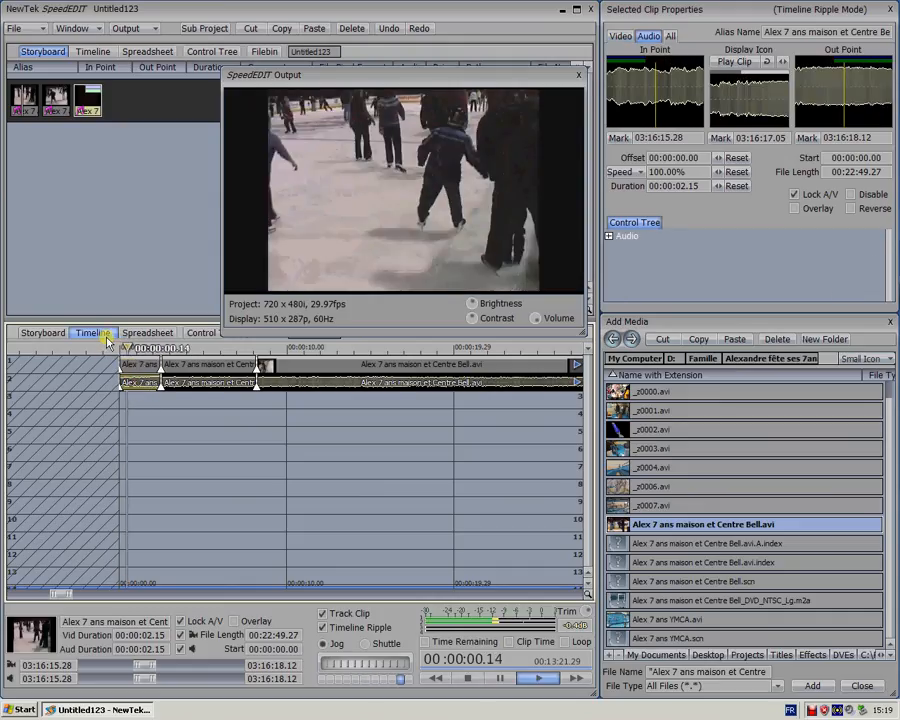
{"action": "left_click", "coordinate": [107, 348]}
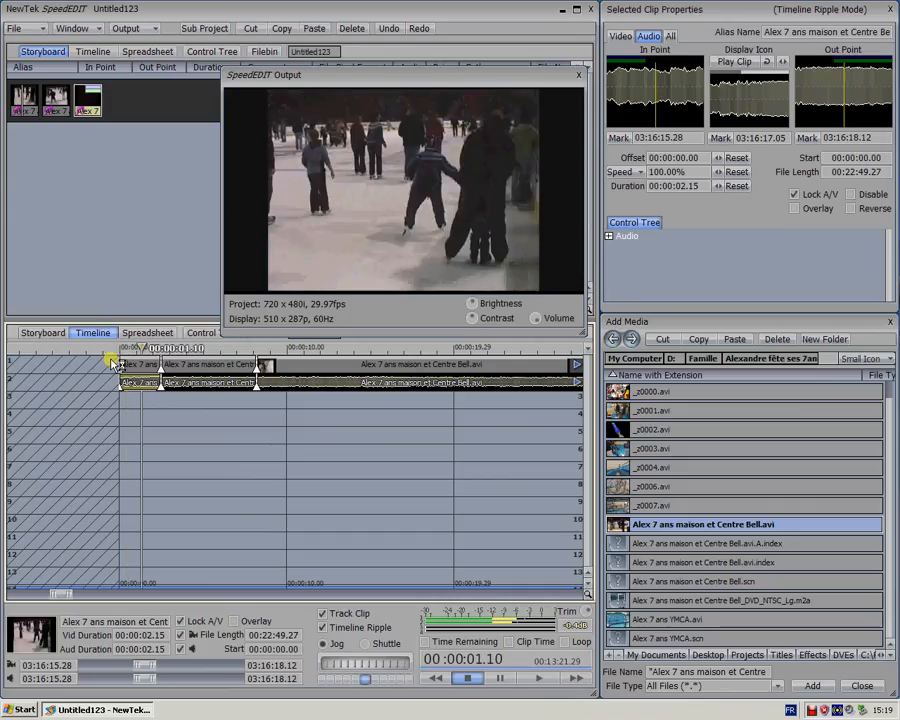
Add fade-ins ending at 00:00:00.28 to both the video and the audio of the first segment
{"action": "left_click", "coordinate": [136, 364]}
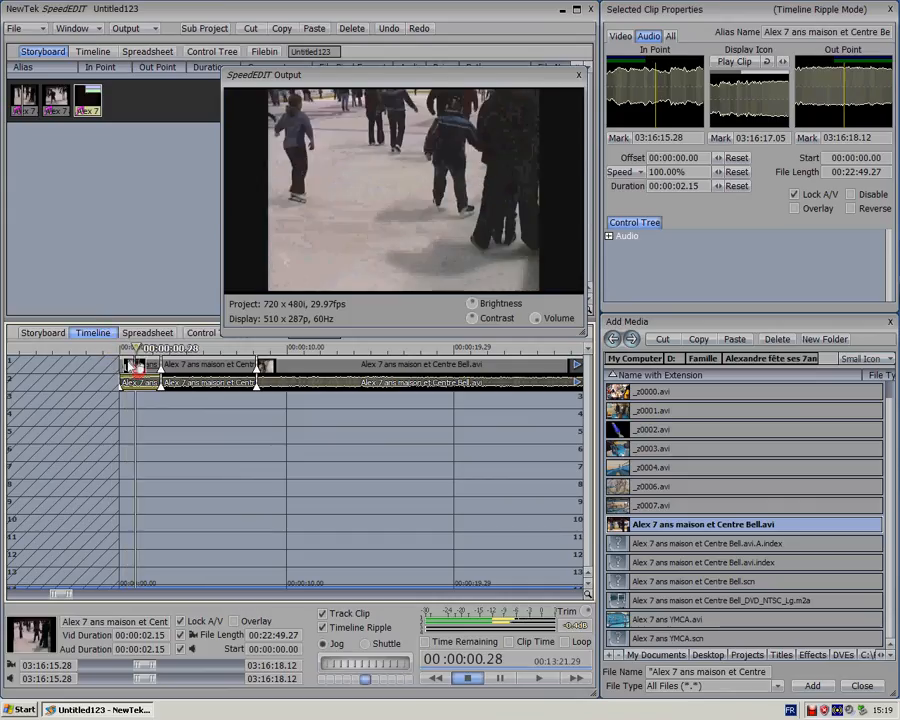
{"action": "left_click_drag", "start_coordinate": [120, 389], "coordinate": [134, 388]}
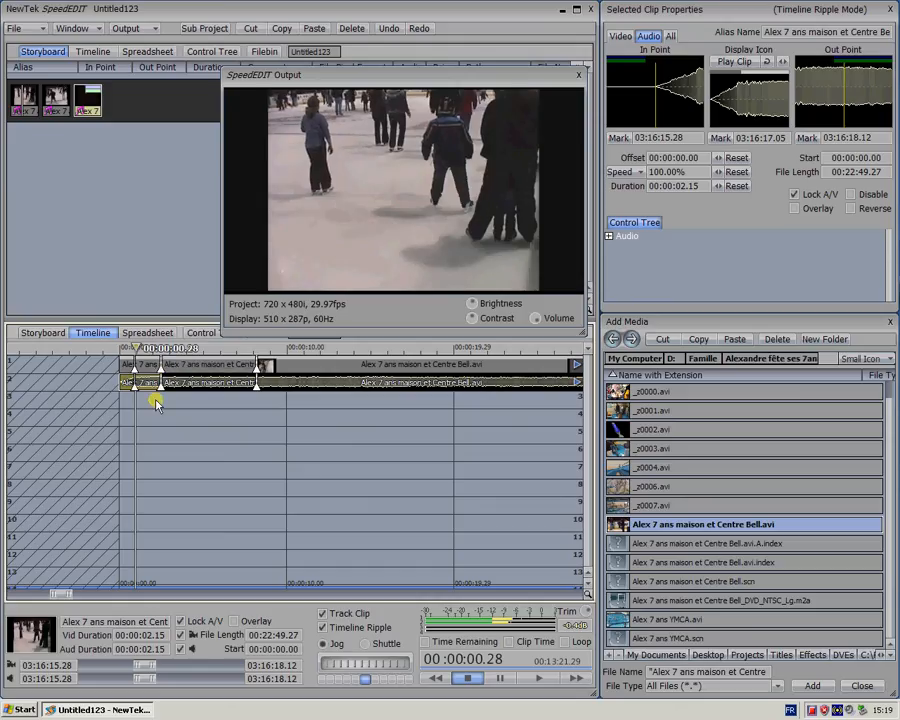
Show the Effects media folder as Large Icon and open its Transitions folder
{"action": "left_click", "coordinate": [816, 655]}
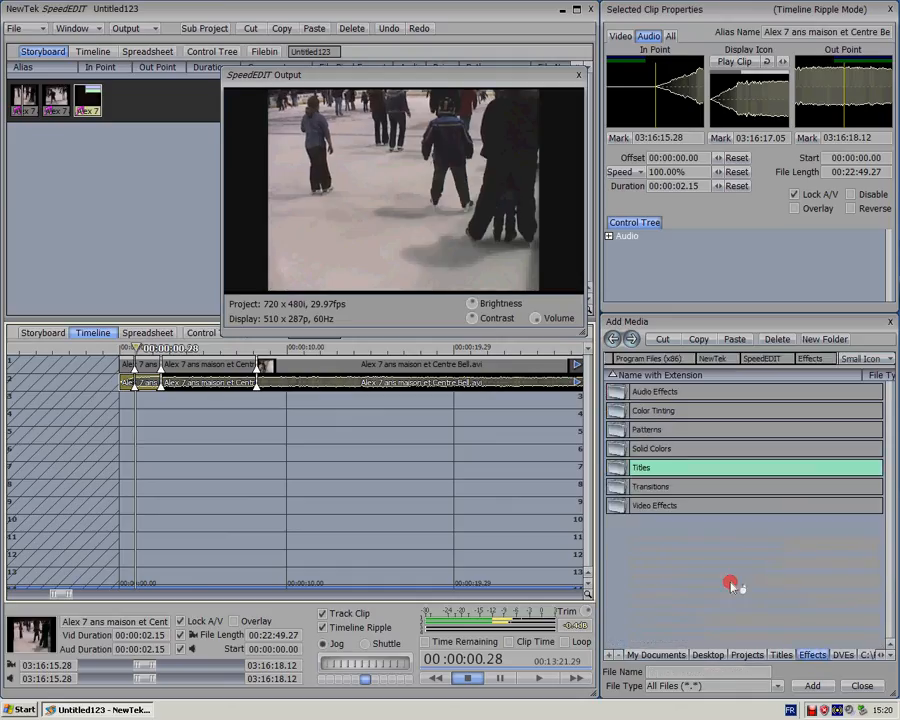
{"action": "left_click", "coordinate": [860, 363]}
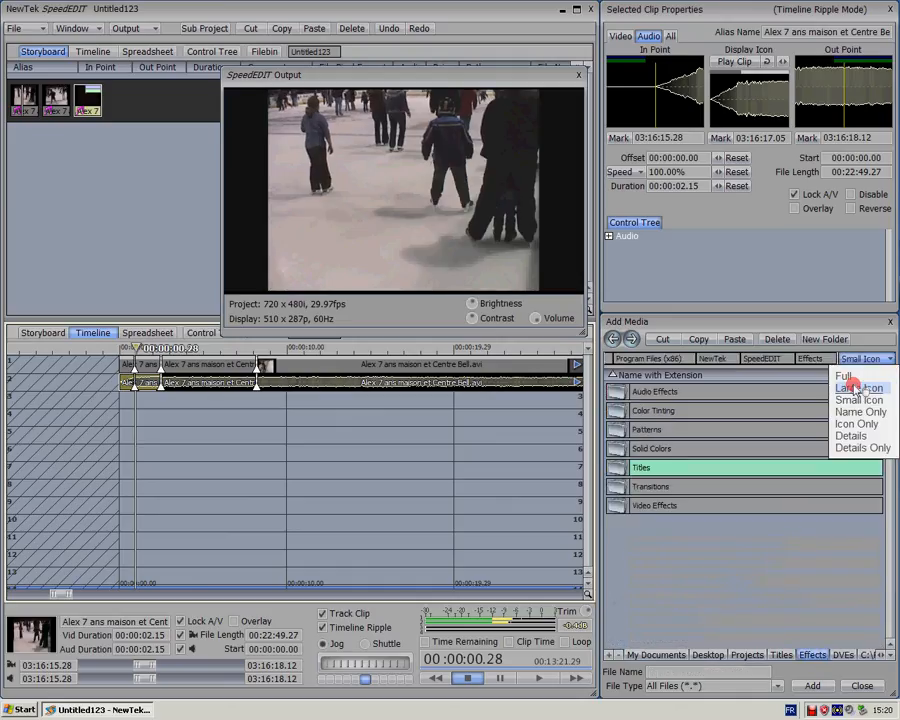
{"action": "left_click", "coordinate": [868, 390]}
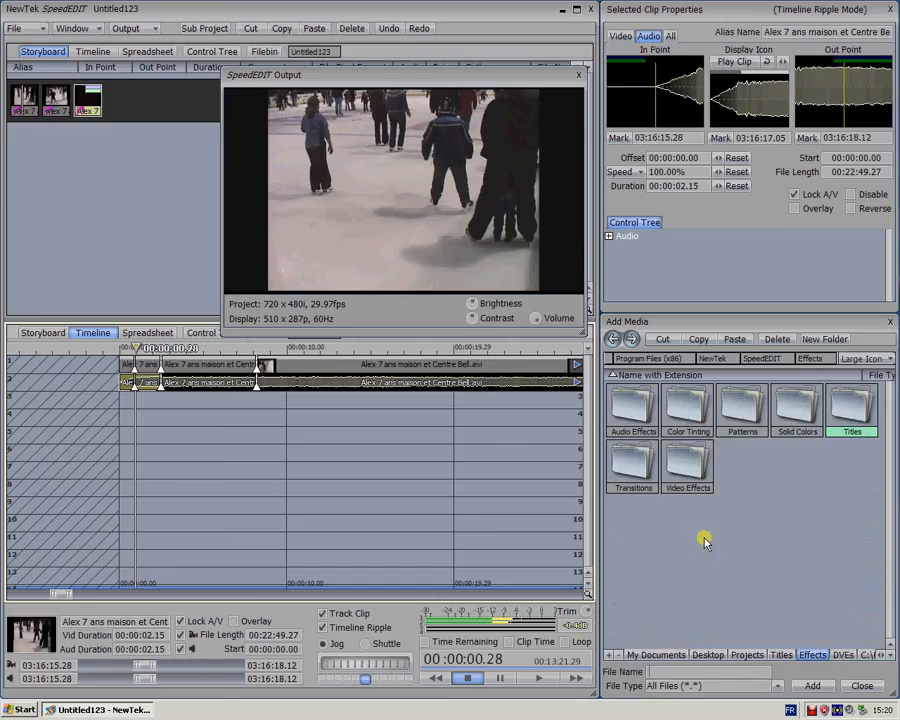
{"action": "double_click", "coordinate": [630, 465]}
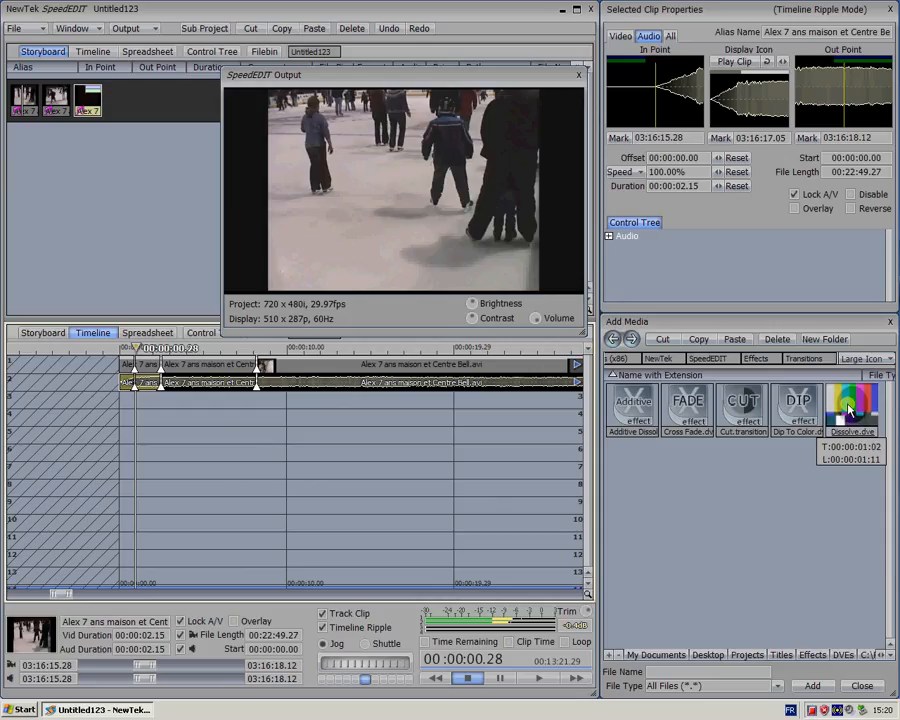
Insert the Dissolve.dve transition between the first and second clips in the storyboard
{"action": "left_click", "coordinate": [848, 408]}
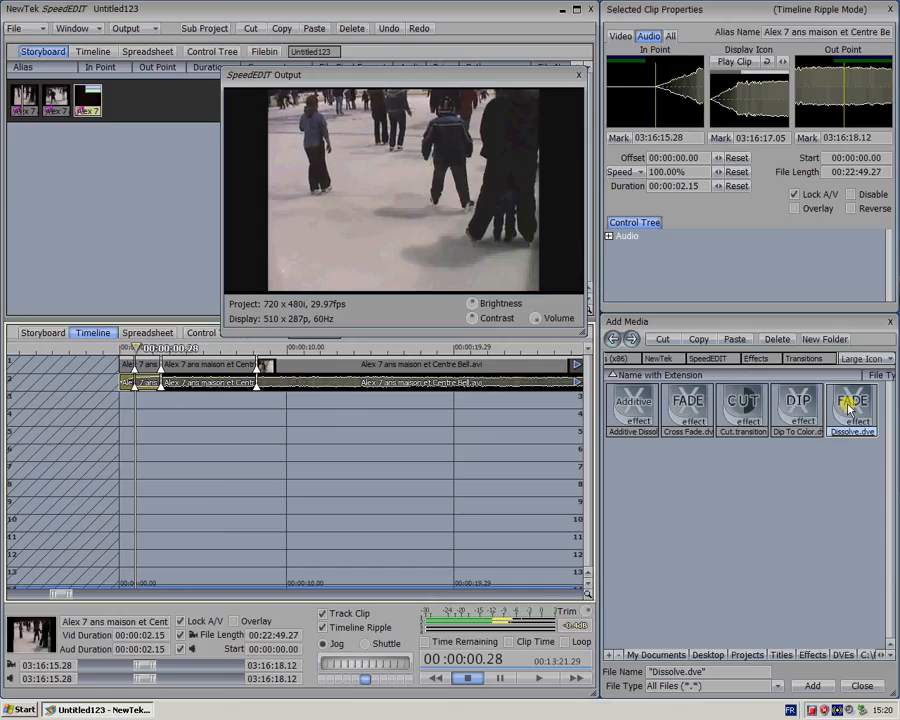
{"action": "left_click_drag", "start_coordinate": [849, 407], "coordinate": [167, 181]}
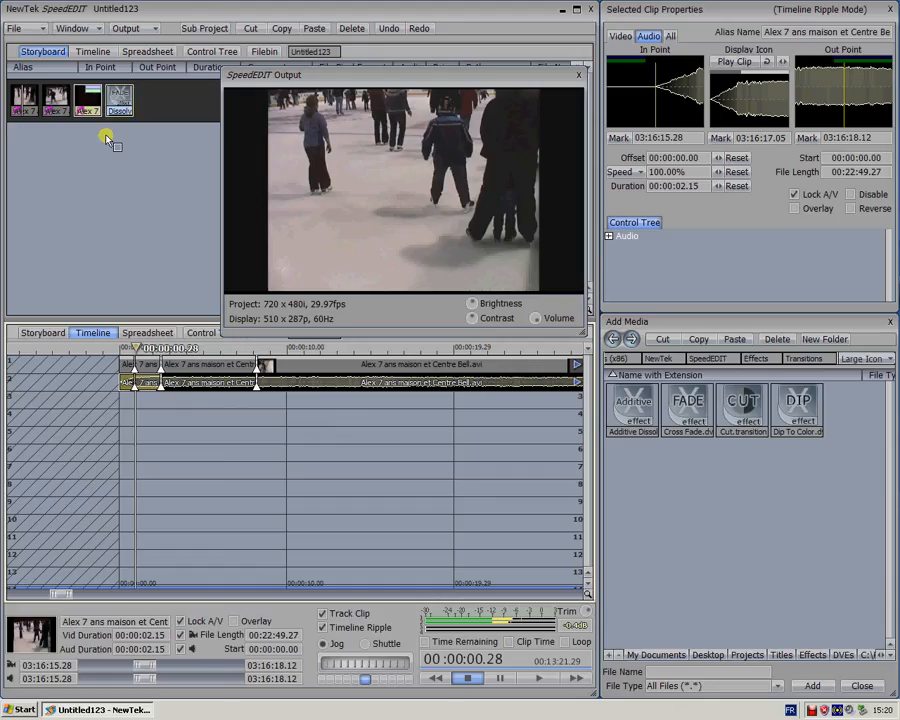
{"action": "left_click_drag", "start_coordinate": [108, 140], "coordinate": [62, 104]}
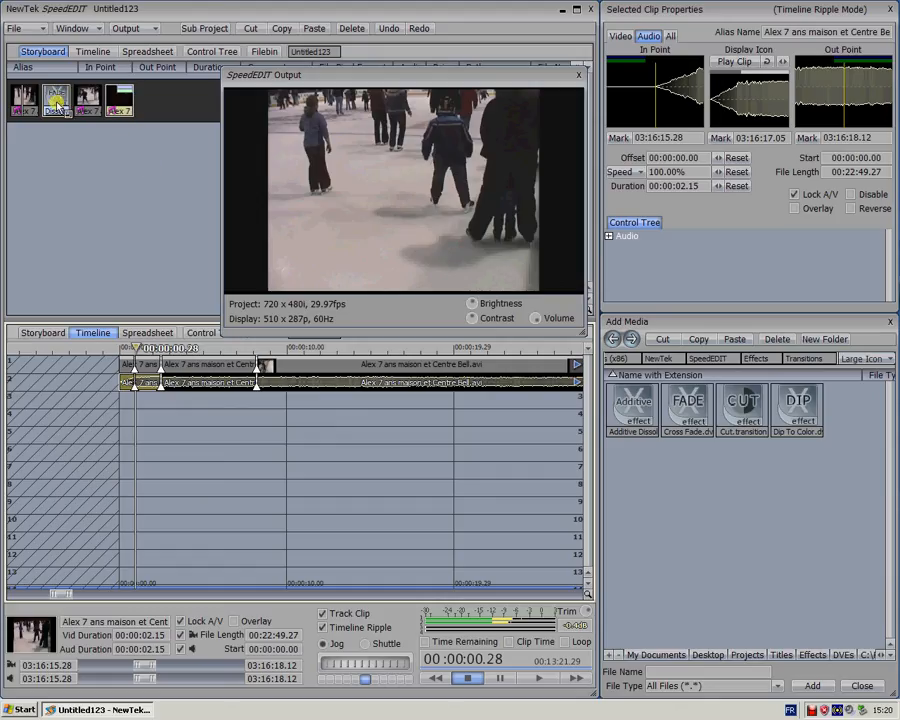
Play the timeline through the transition between the first two clips, and undo the transition's insertion
{"action": "left_click", "coordinate": [56, 104]}
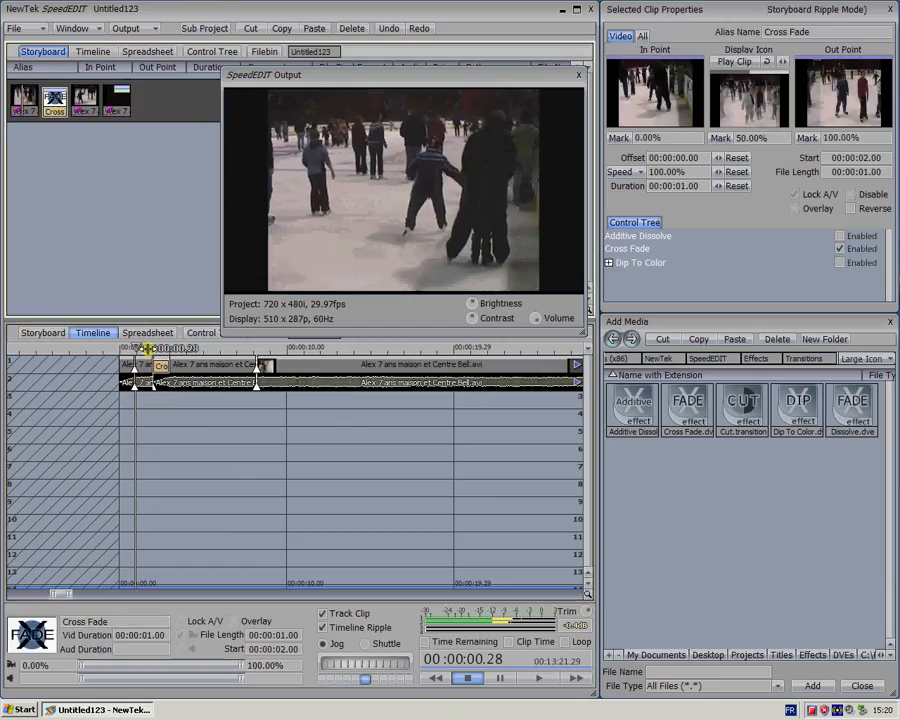
{"action": "left_click", "coordinate": [147, 348]}
{"action": "key", "text": "space"}
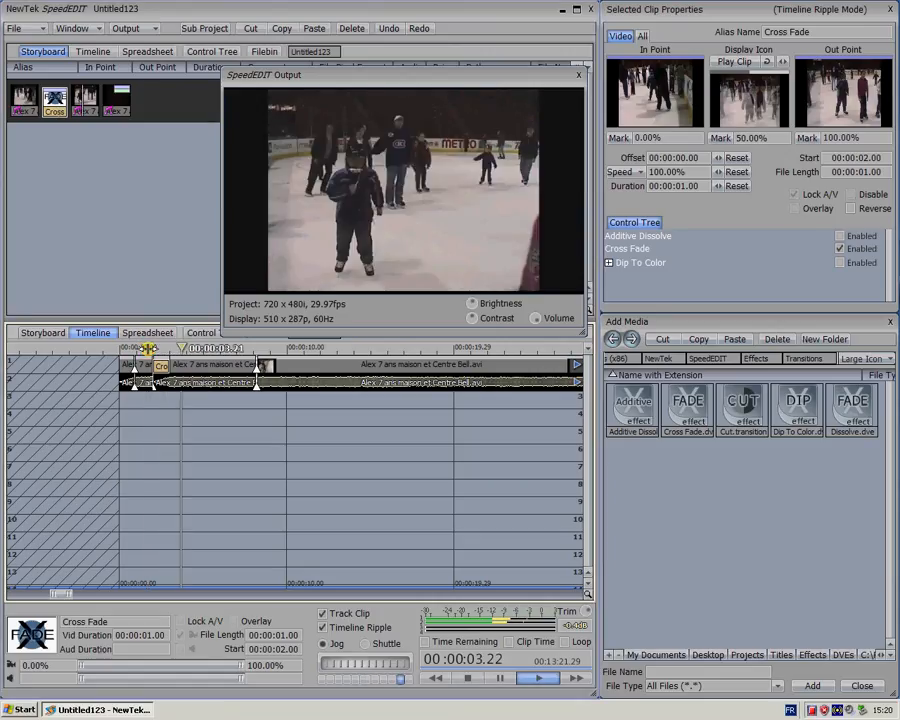
{"action": "key", "text": "space"}
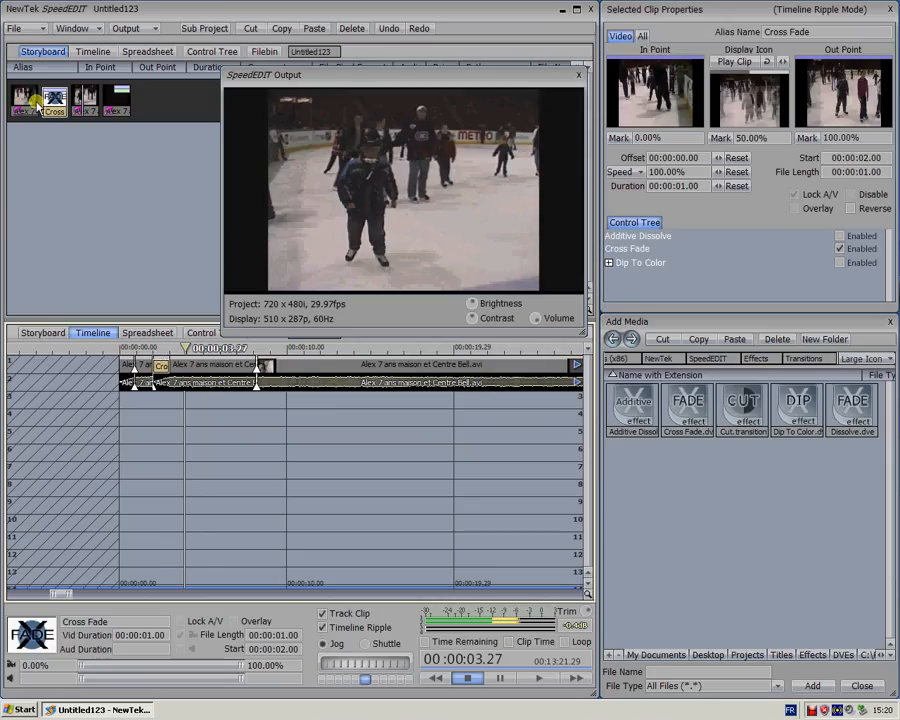
{"action": "left_click_drag", "start_coordinate": [57, 103], "coordinate": [163, 369]}
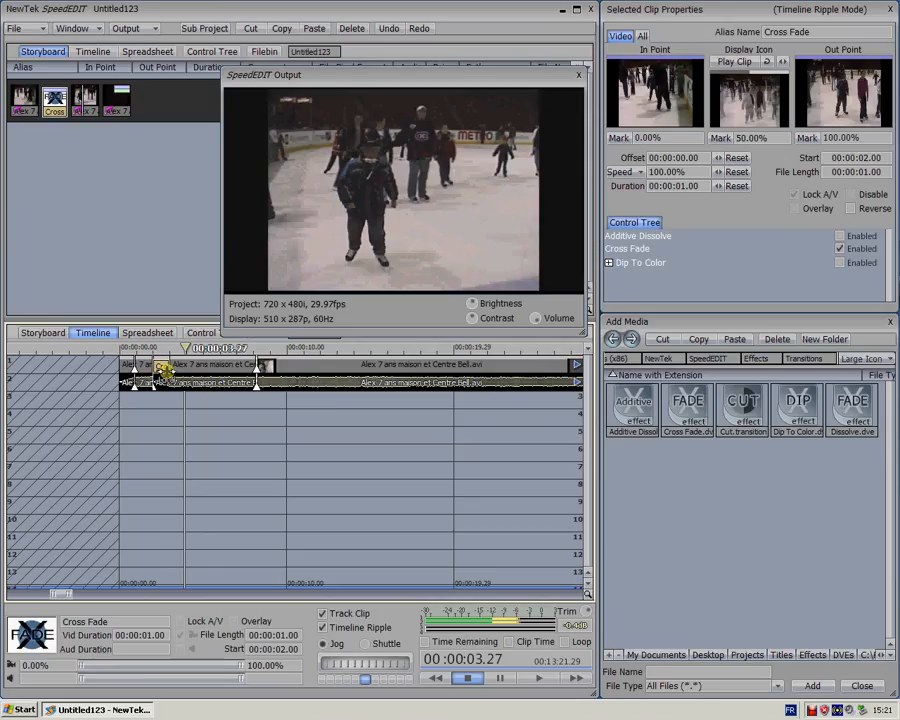
{"action": "left_click", "coordinate": [390, 29]}
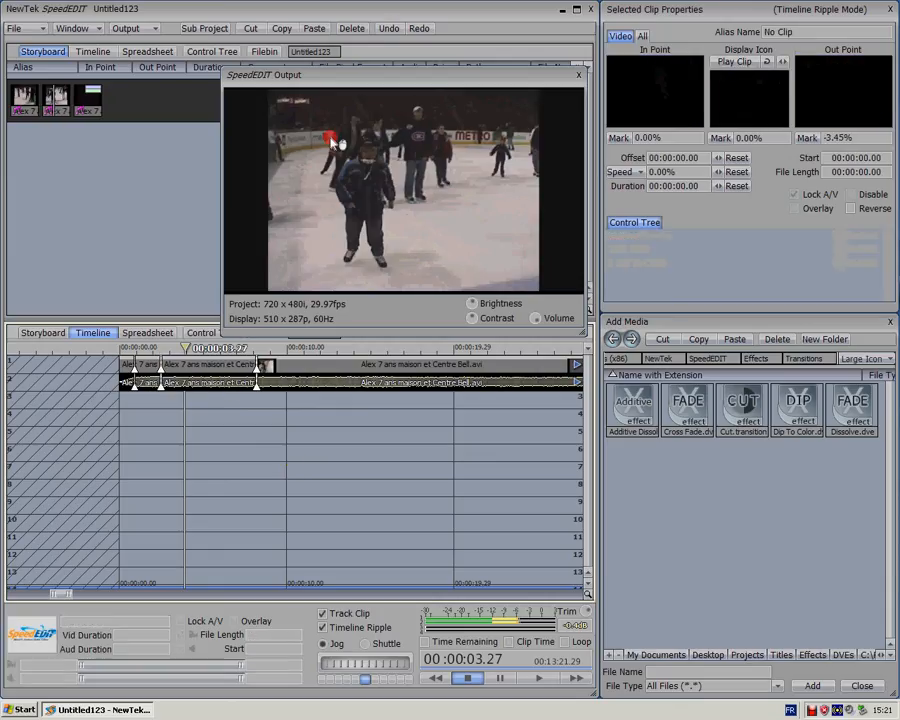
Select all the video and audio clips on the timeline
{"action": "scroll", "coordinate": [321, 439], "scroll_direction": "down", "scroll_amount": 1}
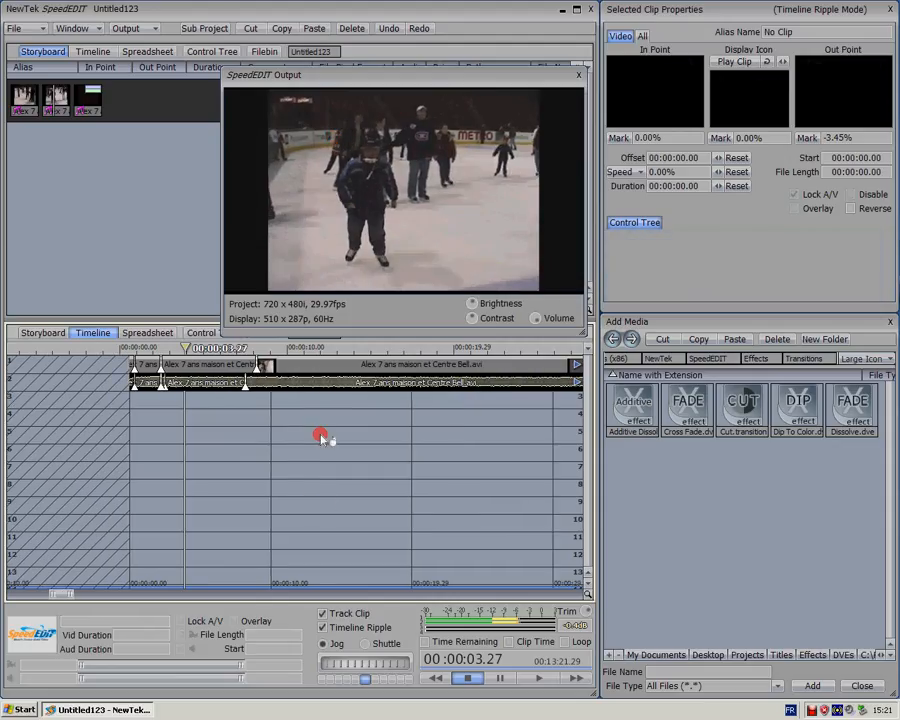
{"action": "scroll", "coordinate": [321, 439], "scroll_direction": "down", "scroll_amount": 2}
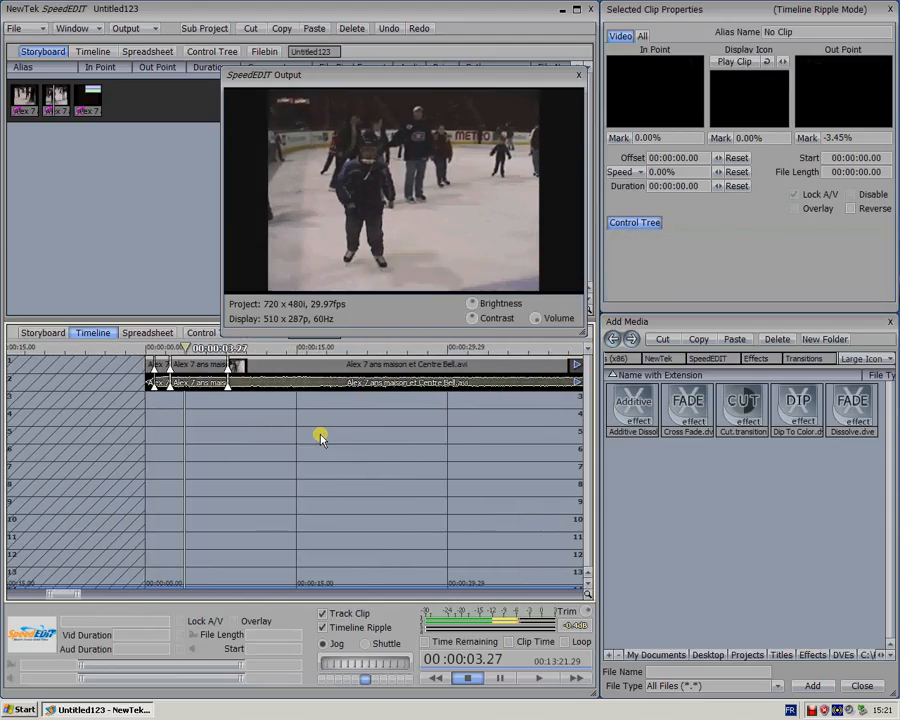
{"action": "left_click", "coordinate": [124, 364]}
{"action": "left_click", "coordinate": [345, 379]}
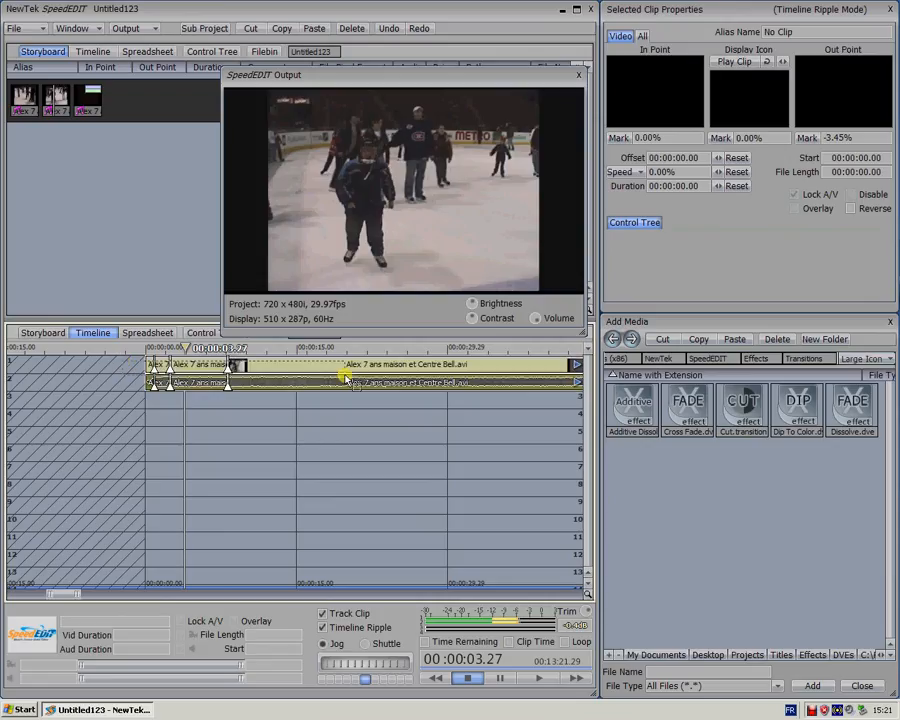
{"action": "left_click", "coordinate": [456, 386]}
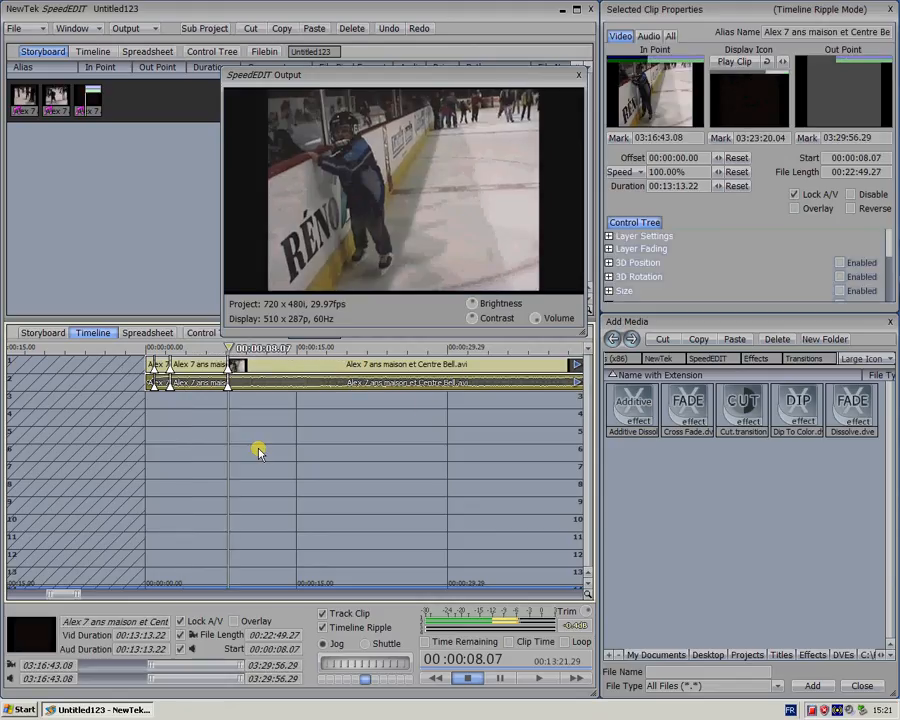
Add Crossfades between all clips with the Tool Shed's Add DVE tool applied to the Whole Project, and close the Tool Shed
{"action": "left_click", "coordinate": [79, 32]}
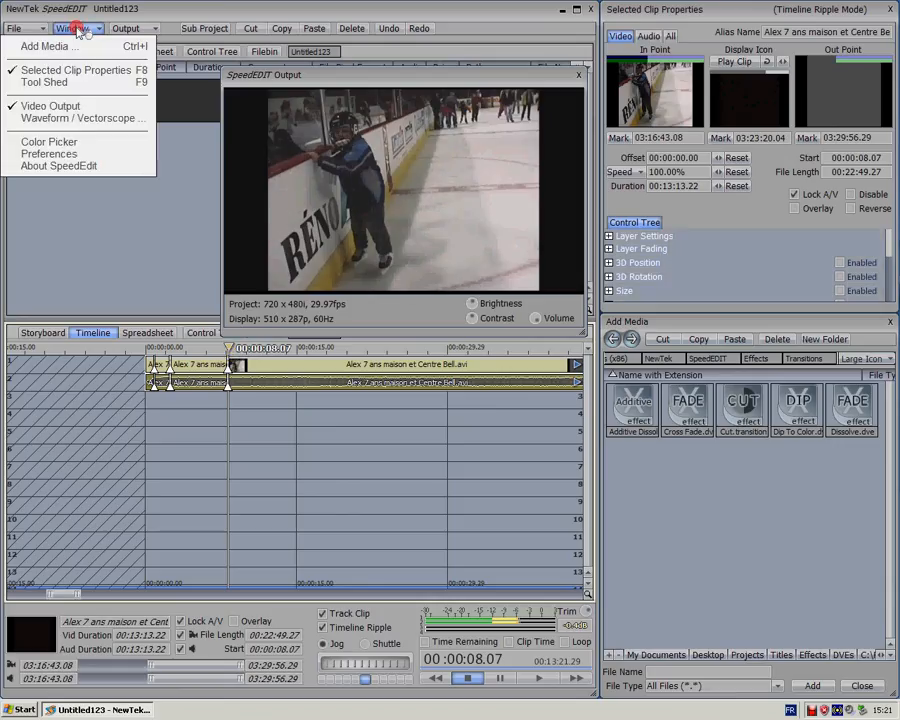
{"action": "left_click", "coordinate": [57, 84]}
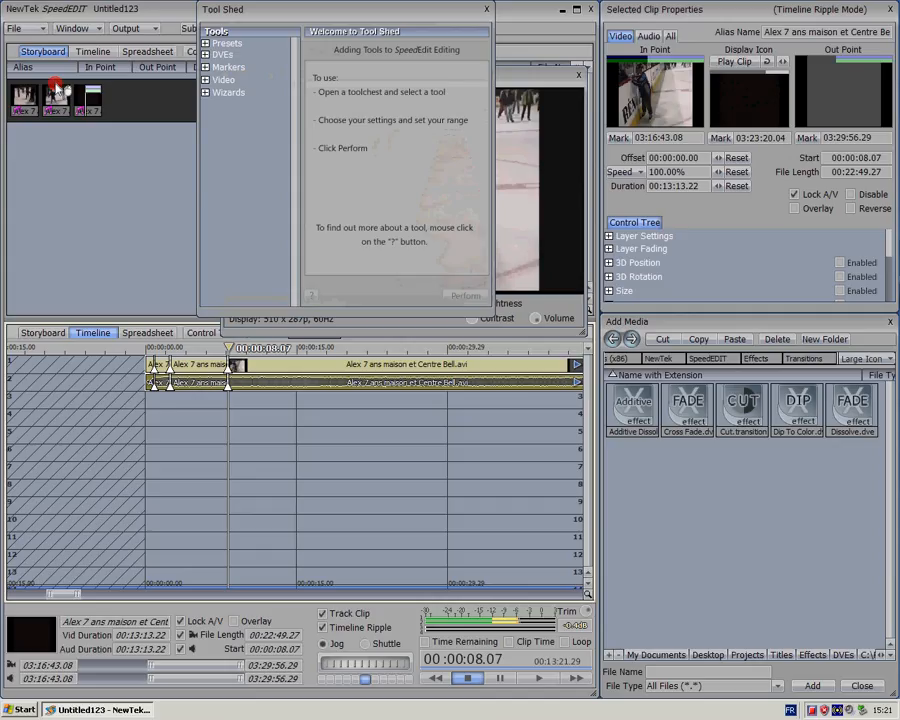
{"action": "left_click", "coordinate": [214, 57]}
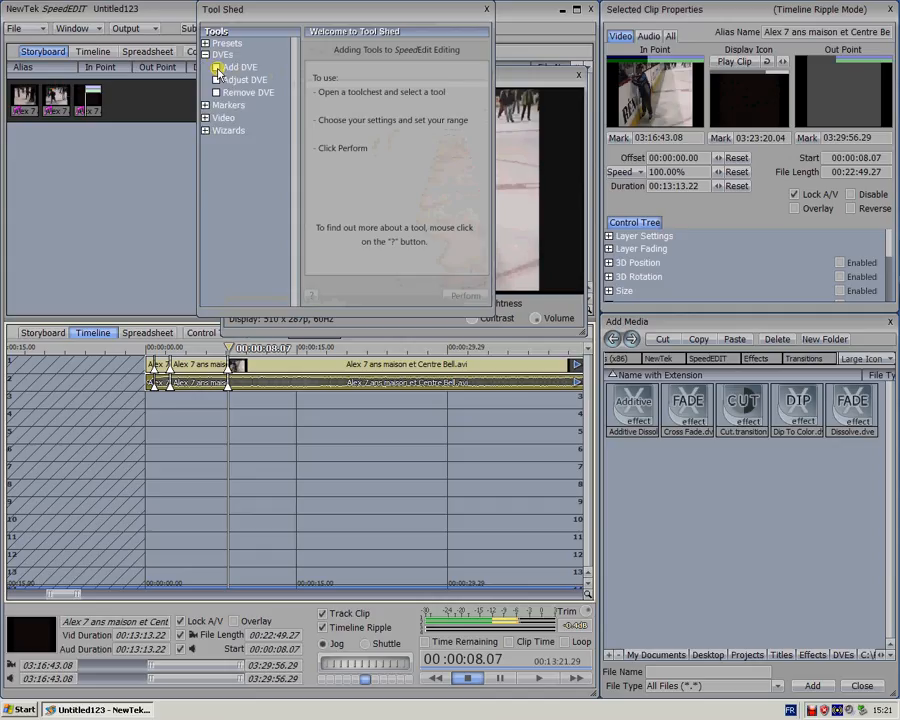
{"action": "left_click", "coordinate": [217, 68]}
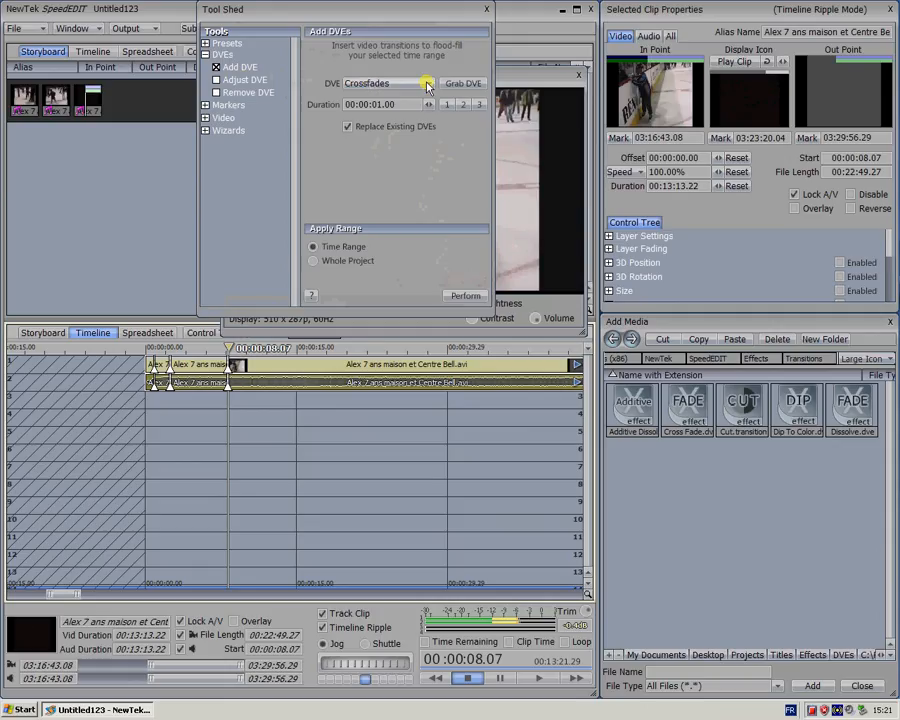
{"action": "left_click", "coordinate": [427, 86]}
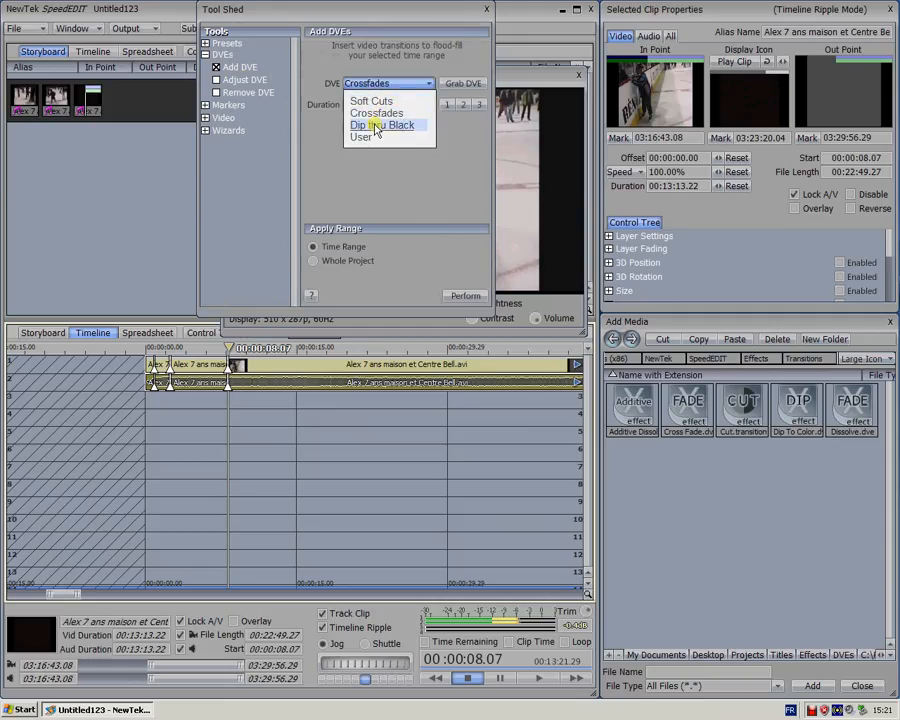
{"action": "left_click", "coordinate": [372, 113]}
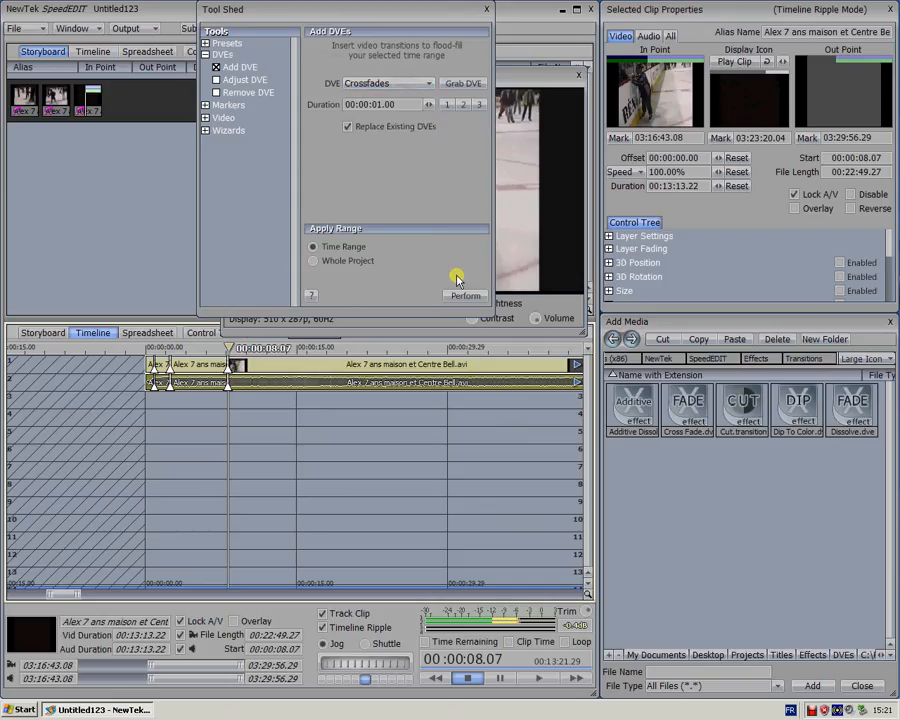
{"action": "left_click", "coordinate": [360, 264]}
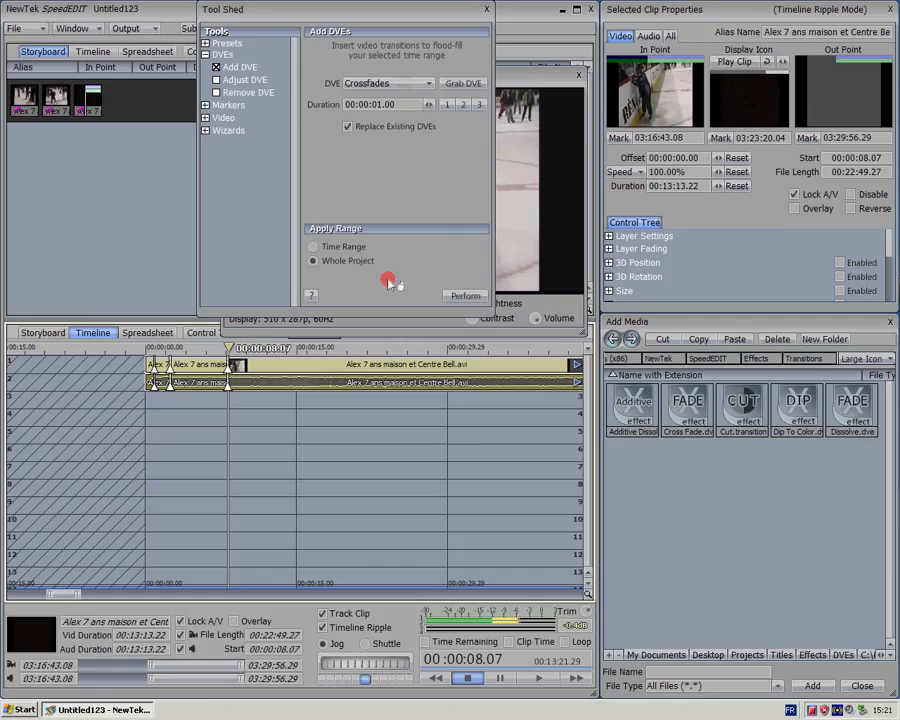
{"action": "left_click", "coordinate": [455, 298]}
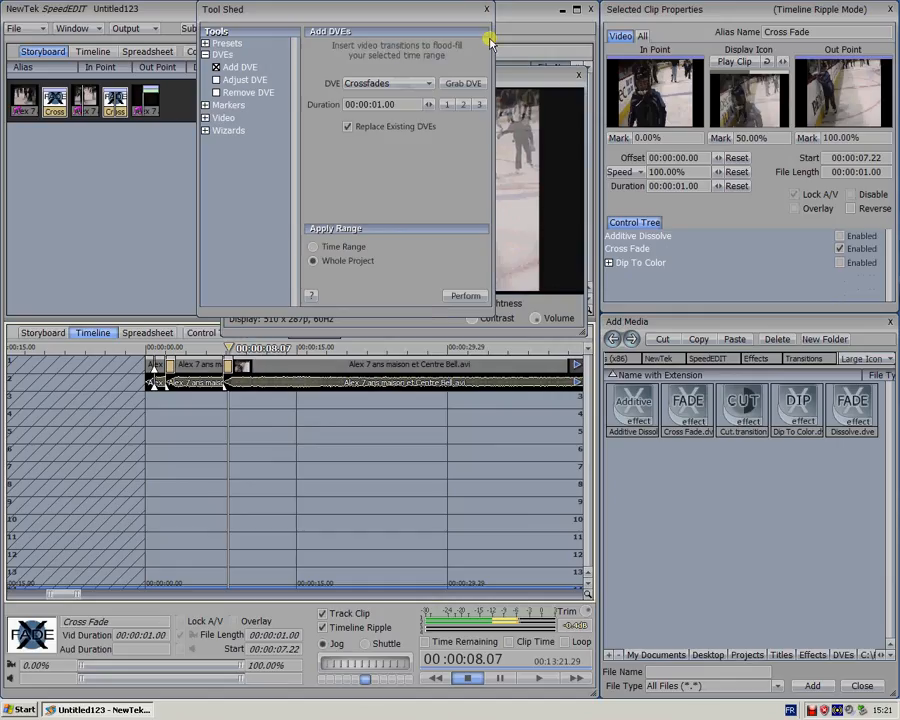
{"action": "left_click", "coordinate": [447, 73]}
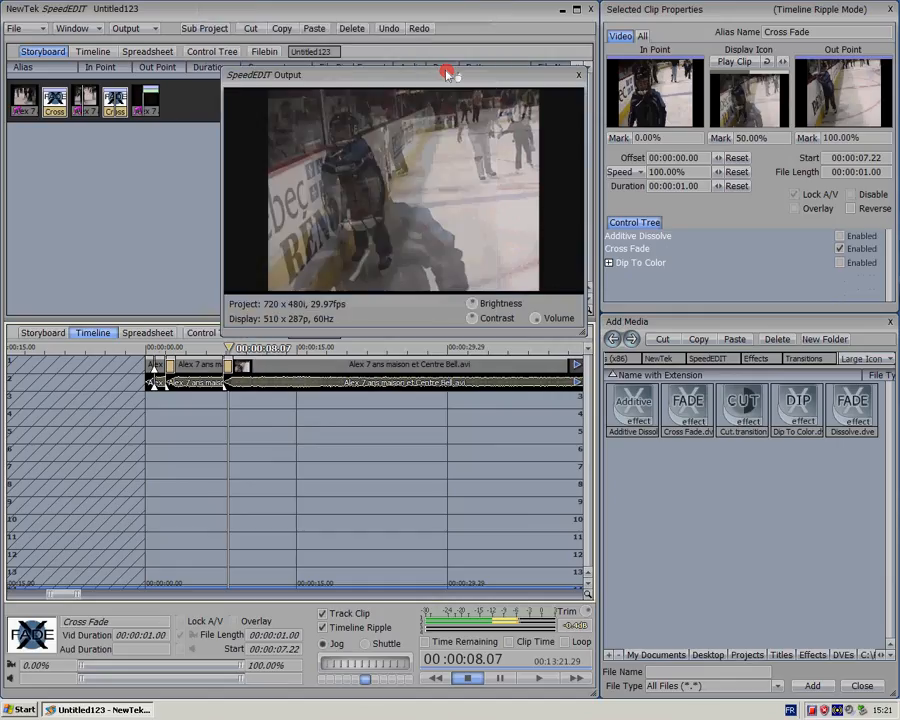
Play the timeline through the first and second cross fades to check both transitions
{"action": "left_click", "coordinate": [157, 349]}
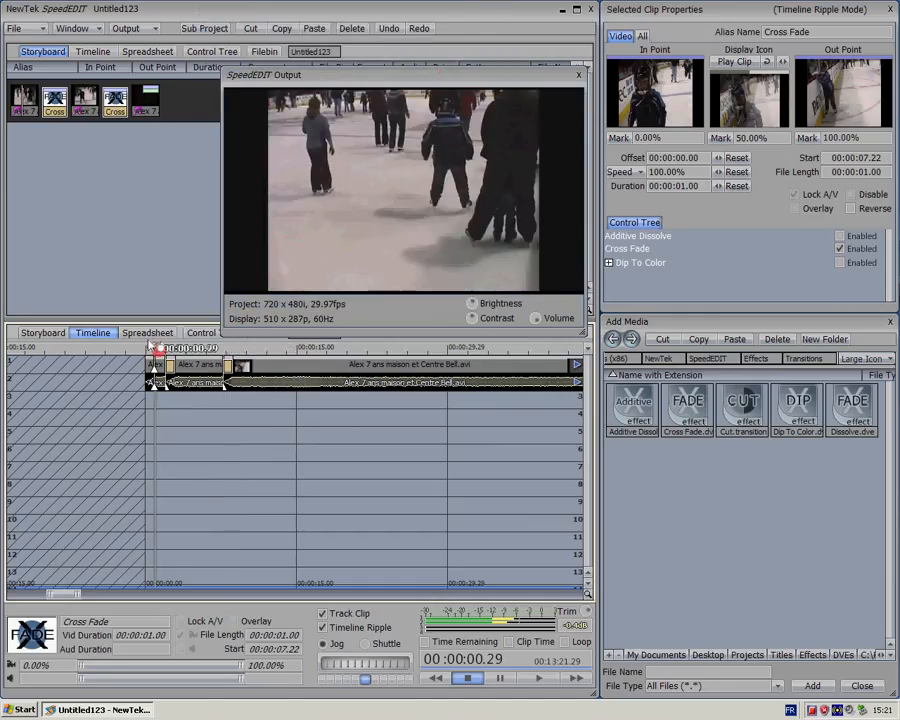
{"action": "key", "text": "space"}
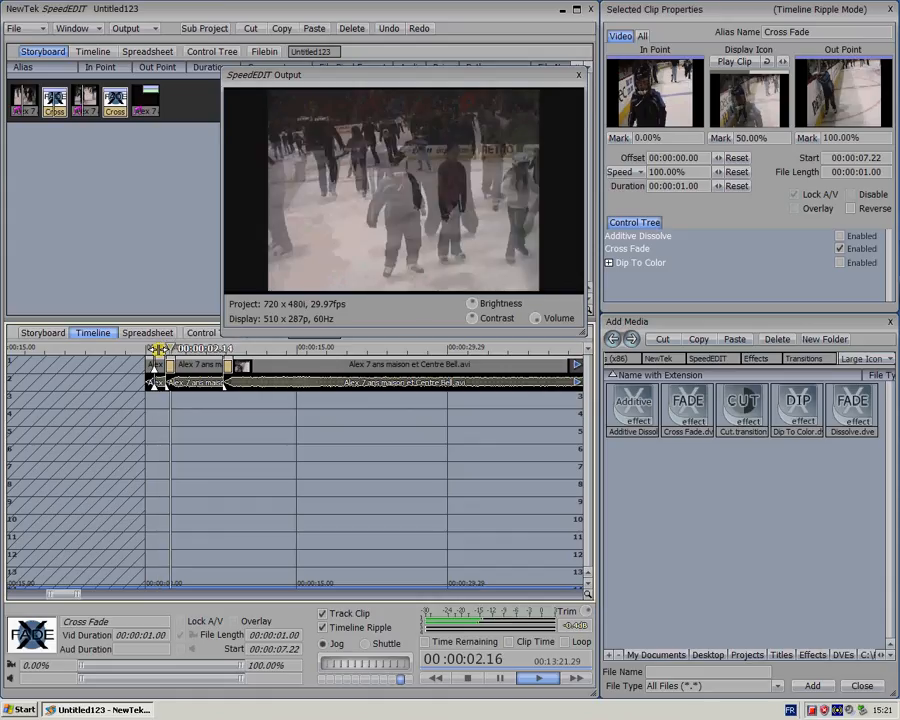
{"action": "key", "text": "space"}
{"action": "left_click_drag", "start_coordinate": [157, 349], "coordinate": [214, 346]}
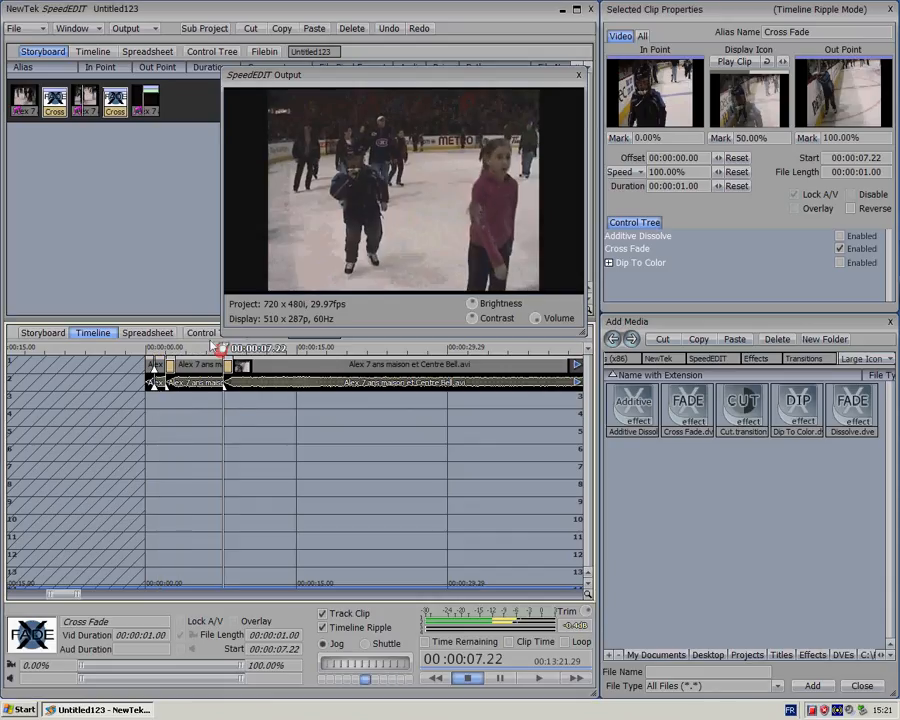
{"action": "key", "text": "space"}
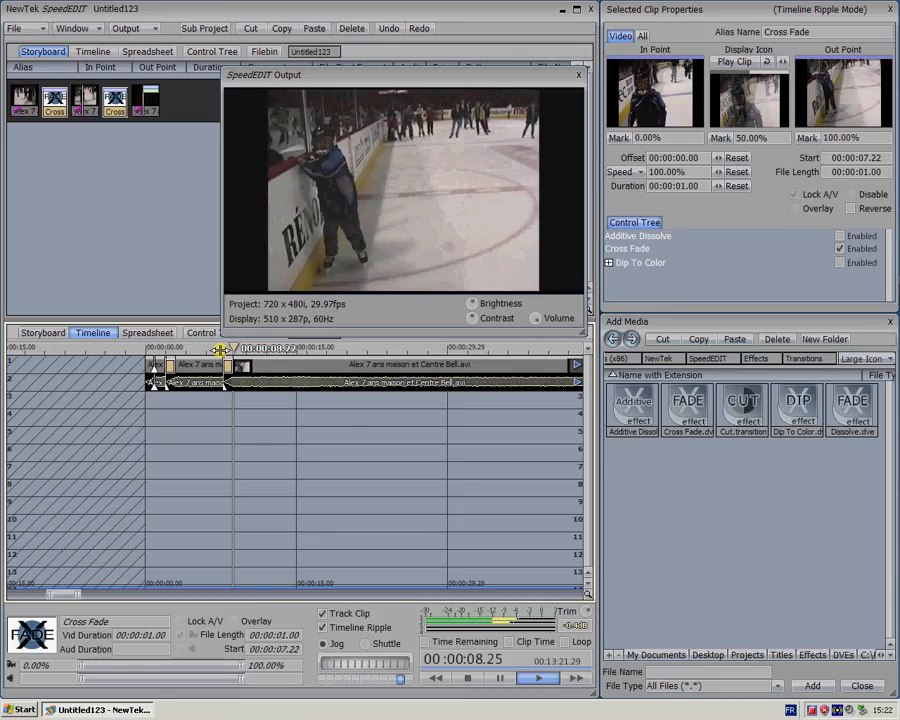
{"action": "key", "text": "space"}
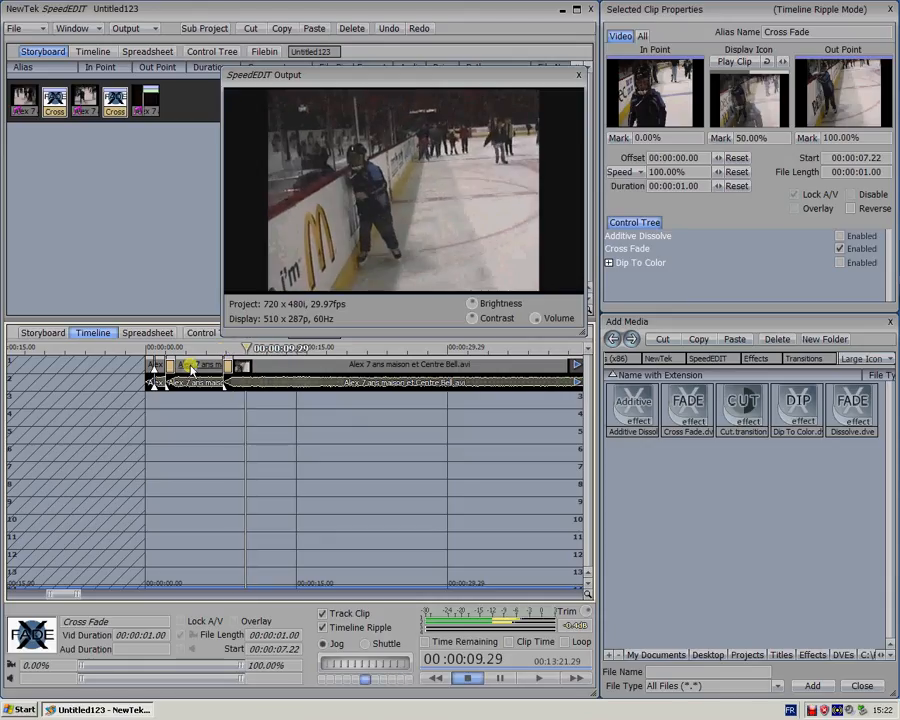
Select the second skating clip between the two cross fades and play part of it to check its camera movement
{"action": "left_click", "coordinate": [192, 367]}
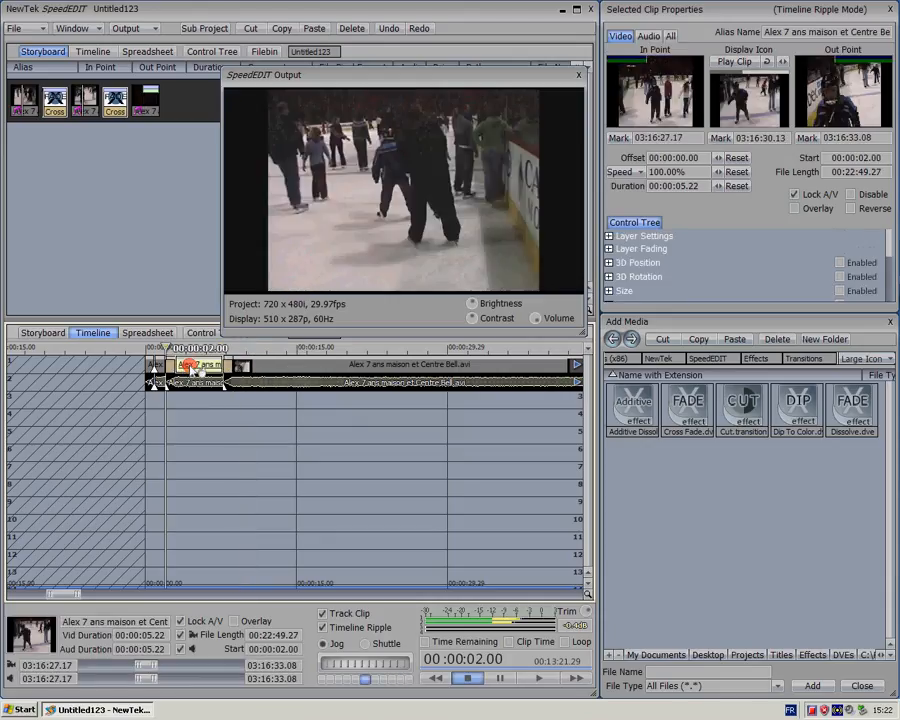
{"action": "left_click", "coordinate": [244, 366]}
{"action": "left_click", "coordinate": [196, 364]}
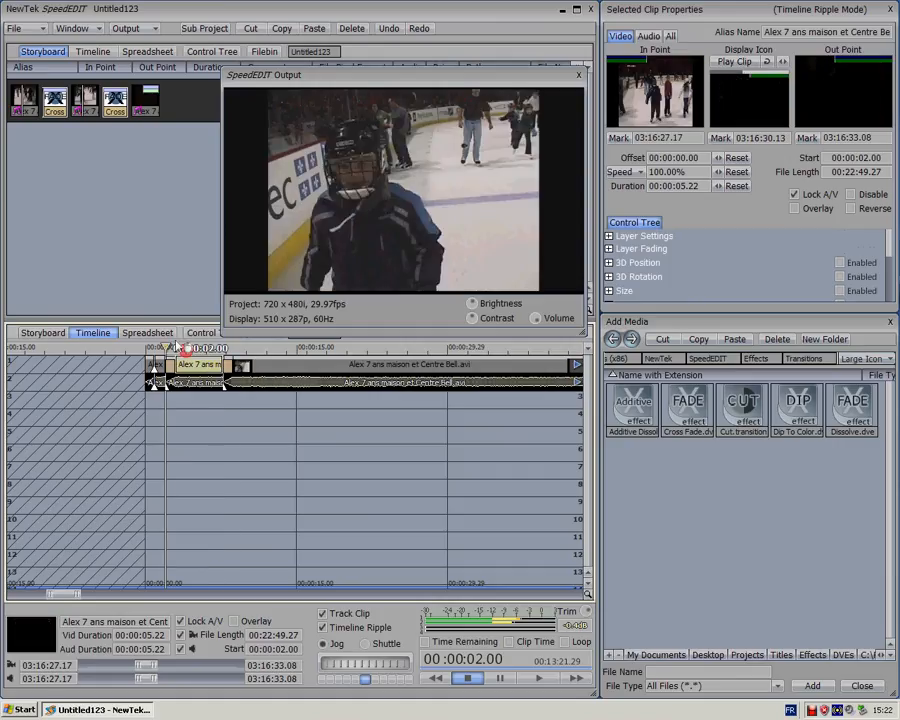
{"action": "key", "text": "space"}
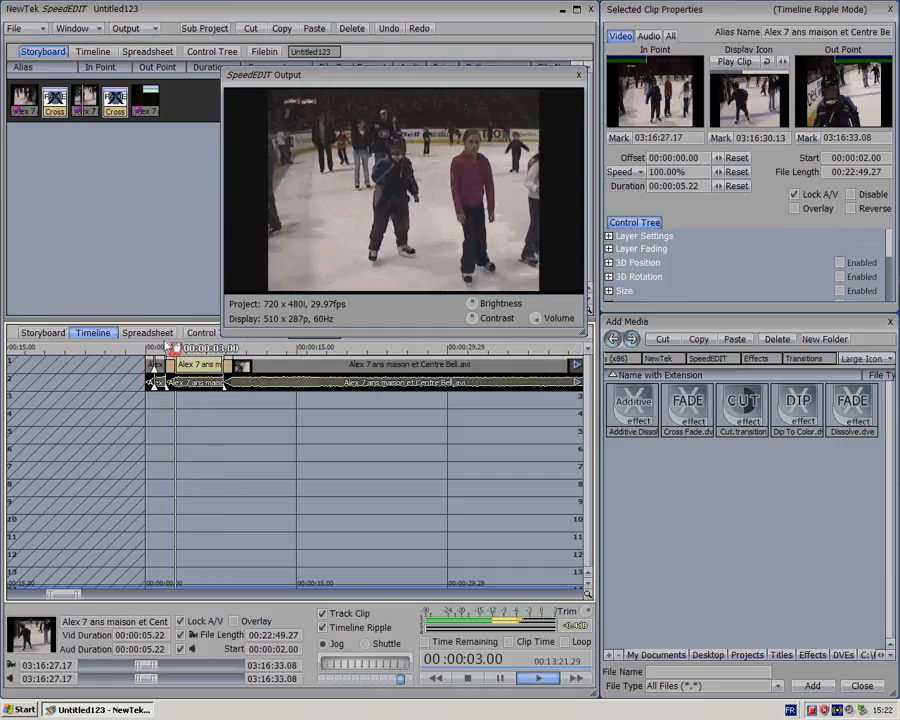
{"action": "key", "text": "space"}
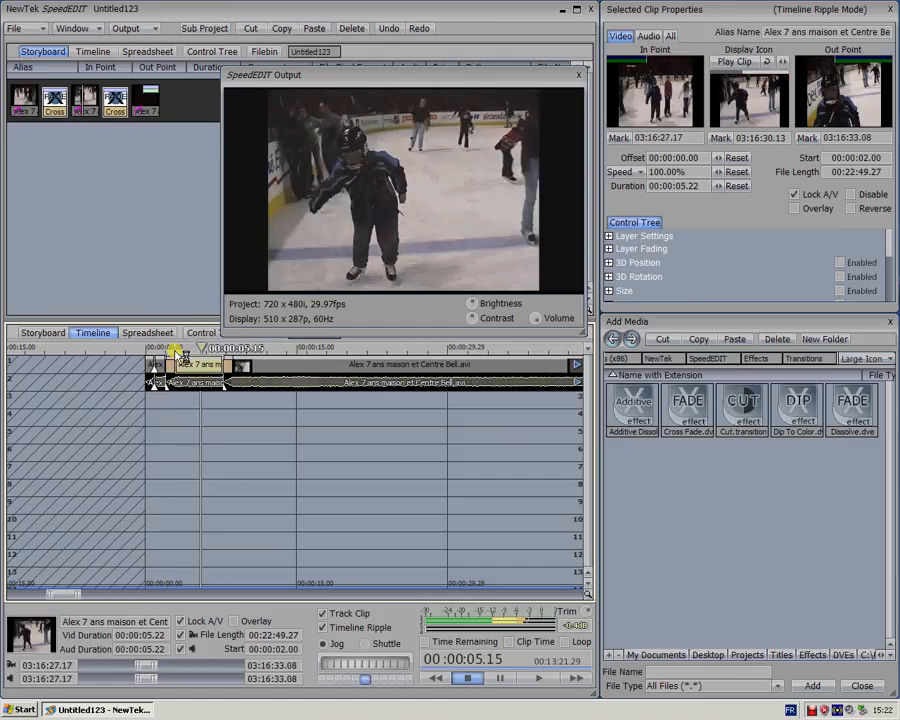
{"action": "double_click", "coordinate": [194, 366]}
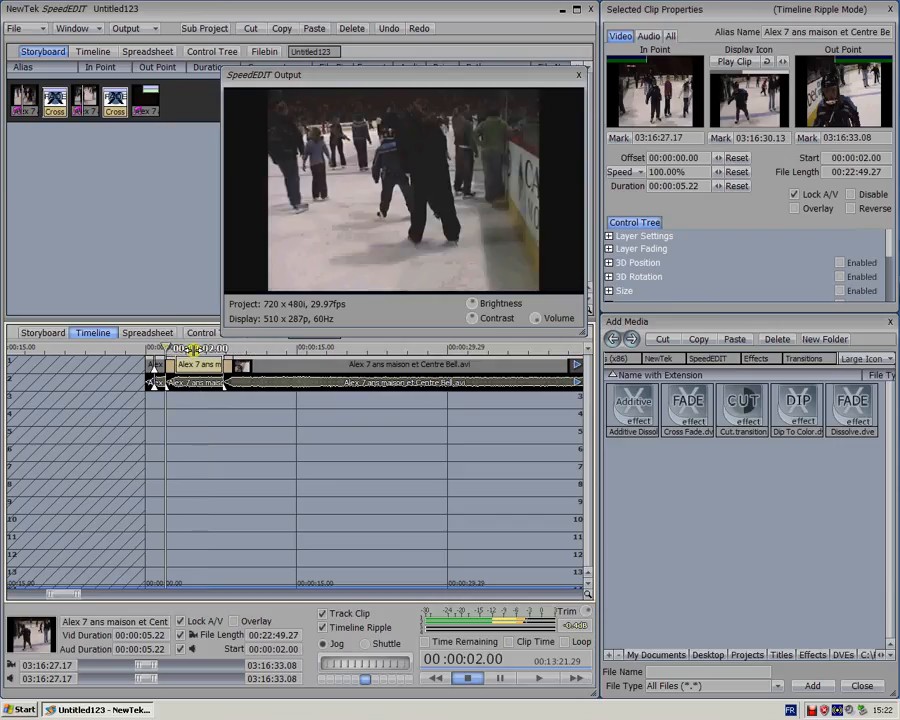
{"action": "left_click", "coordinate": [193, 349]}
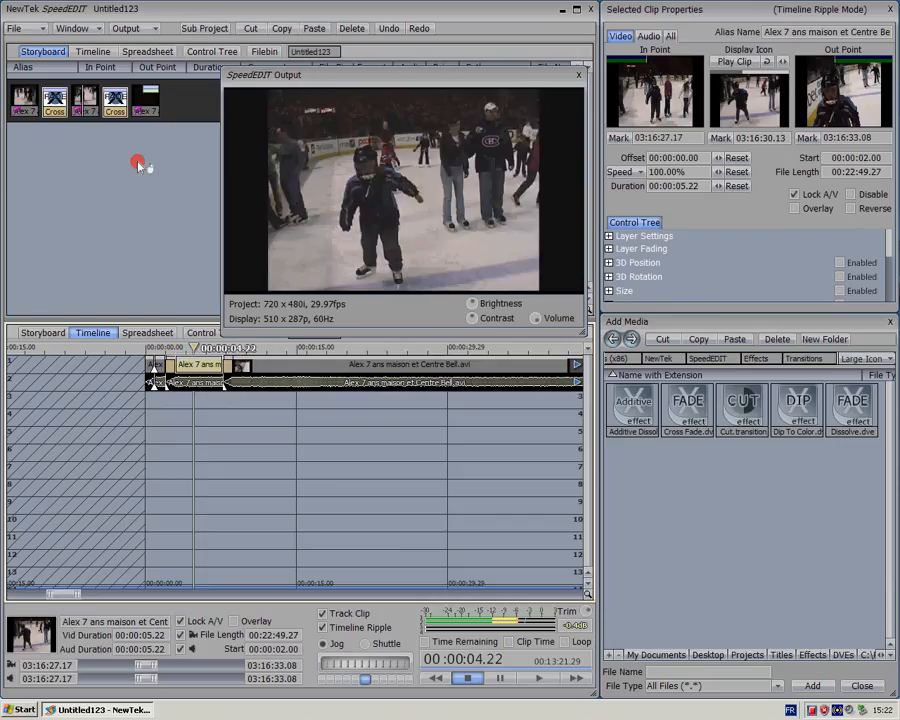
Stabilize the second skating clip with the Tool Shed's Stabilize Video tool, using Smooth 36, No Zoom and No Pan
{"action": "left_click", "coordinate": [72, 28]}
{"action": "left_click", "coordinate": [50, 81]}
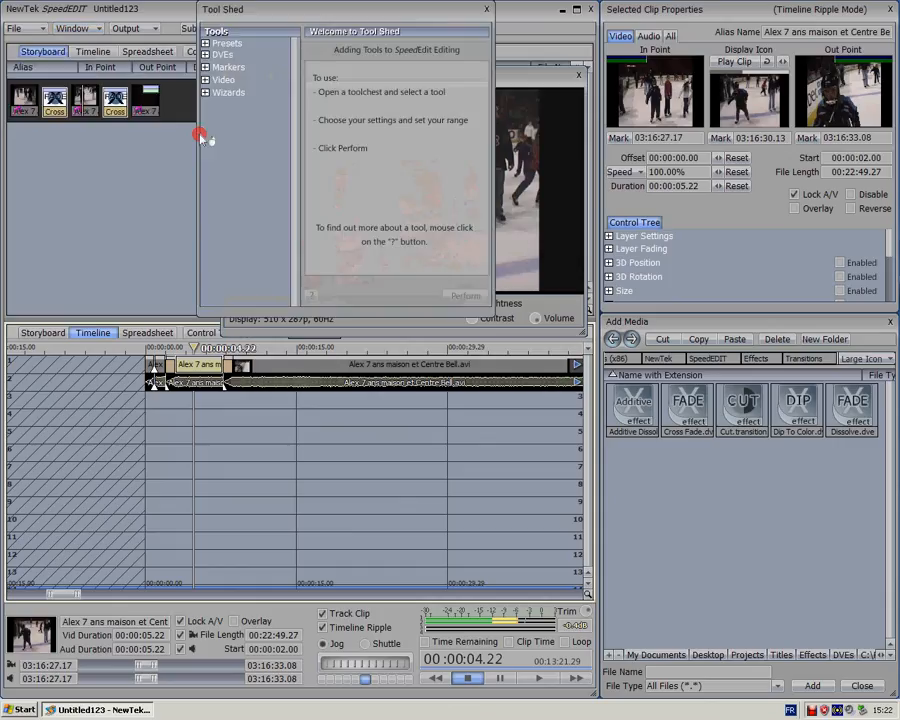
{"action": "left_click", "coordinate": [205, 92]}
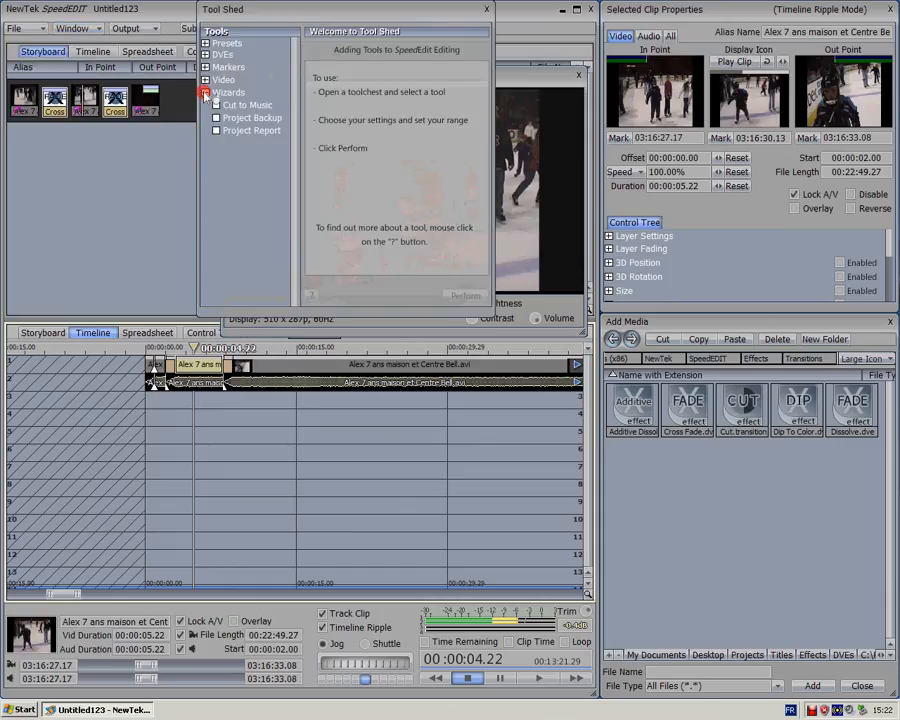
{"action": "left_click", "coordinate": [205, 92]}
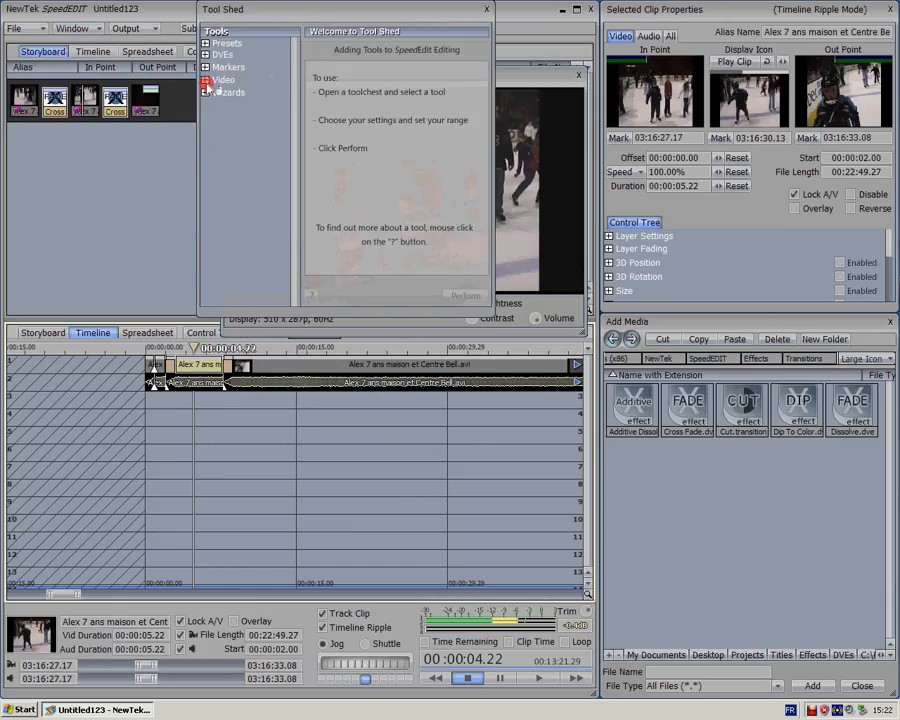
{"action": "left_click", "coordinate": [205, 80]}
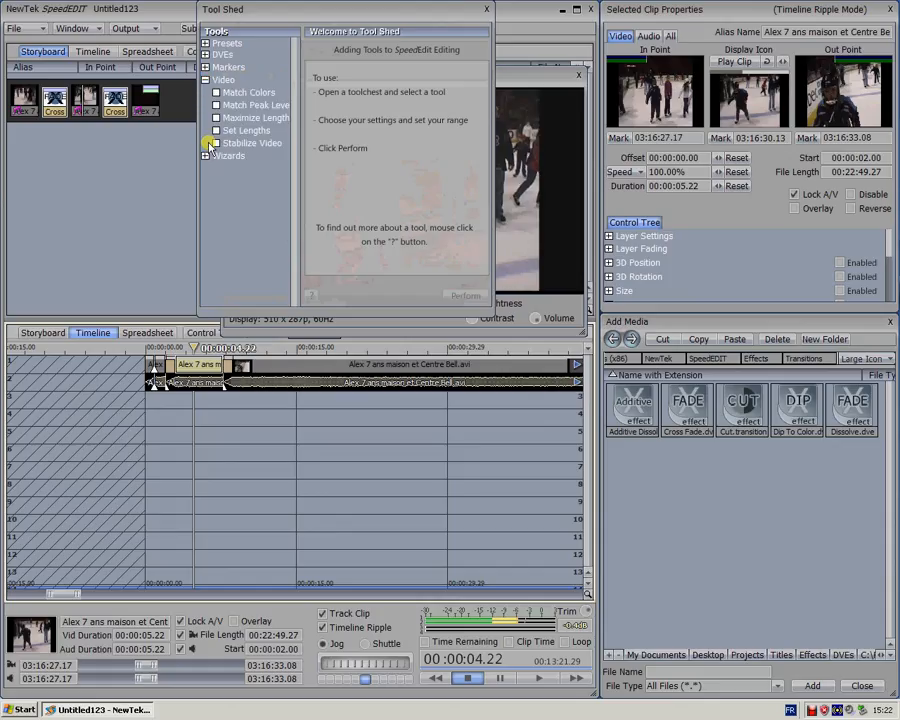
{"action": "left_click", "coordinate": [214, 143]}
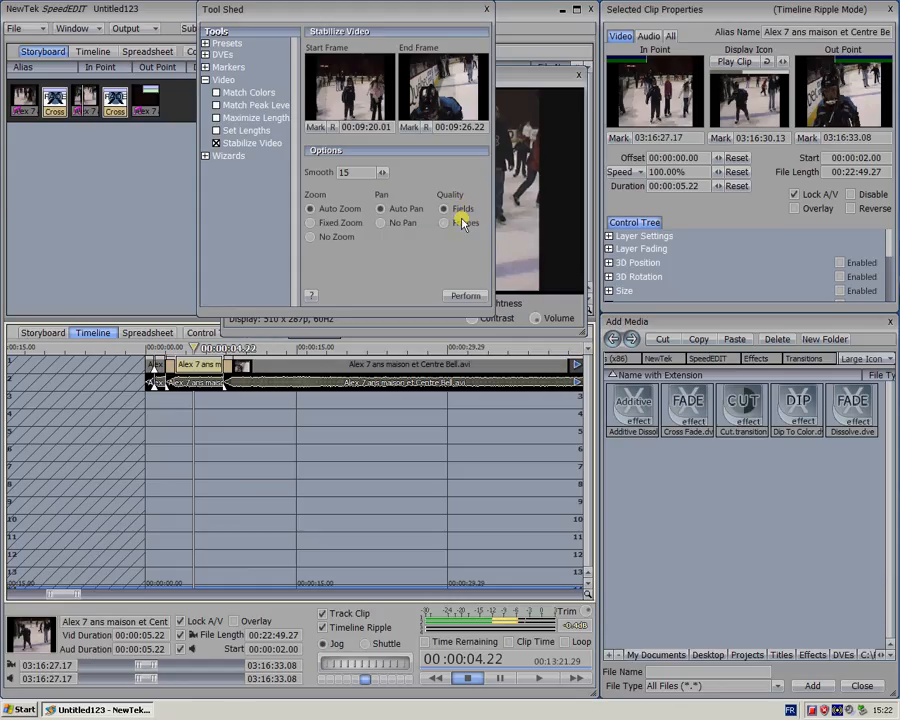
{"action": "left_click", "coordinate": [318, 238]}
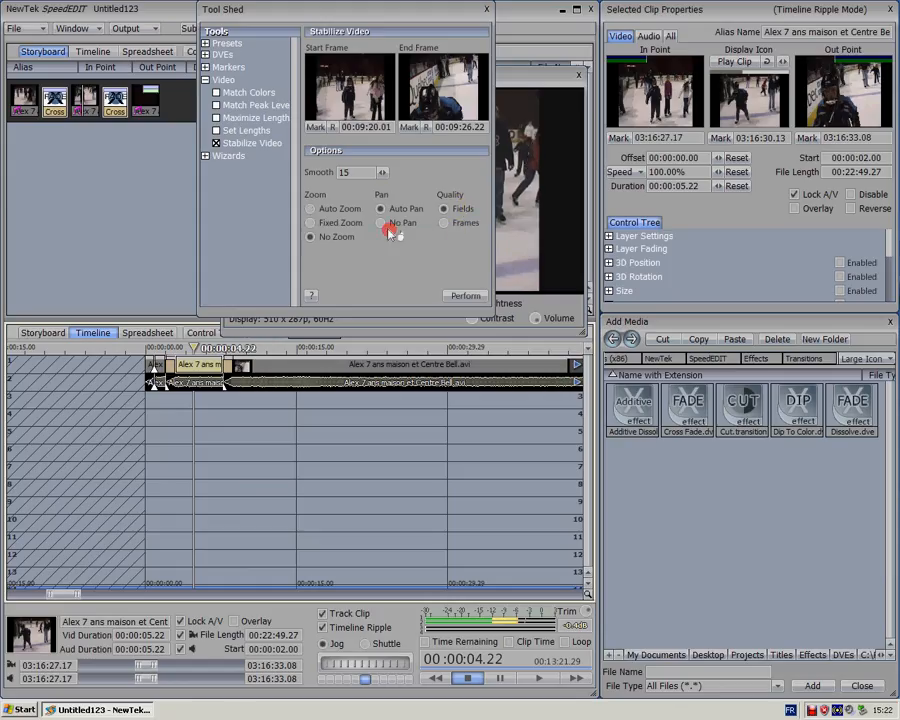
{"action": "left_click", "coordinate": [381, 223]}
{"action": "left_click_drag", "start_coordinate": [380, 172], "coordinate": [382, 173]}
{"action": "left_click", "coordinate": [459, 296]}
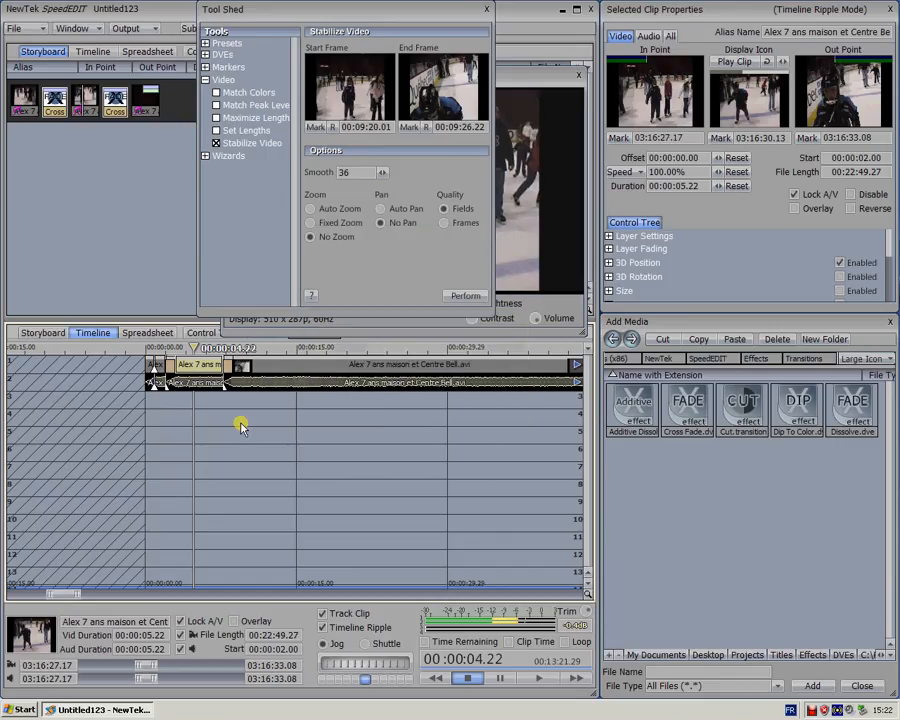
Close the Tool Shed and play the stabilized second skating clip from 00:00:03.00 to check its camera movement
{"action": "left_click", "coordinate": [176, 347]}
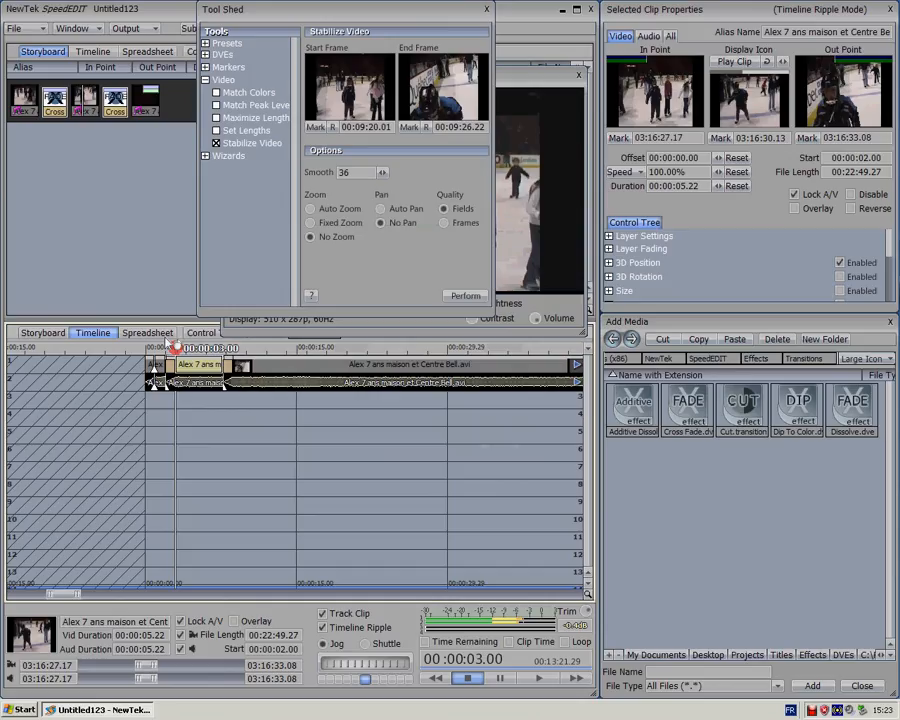
{"action": "left_click", "coordinate": [485, 10]}
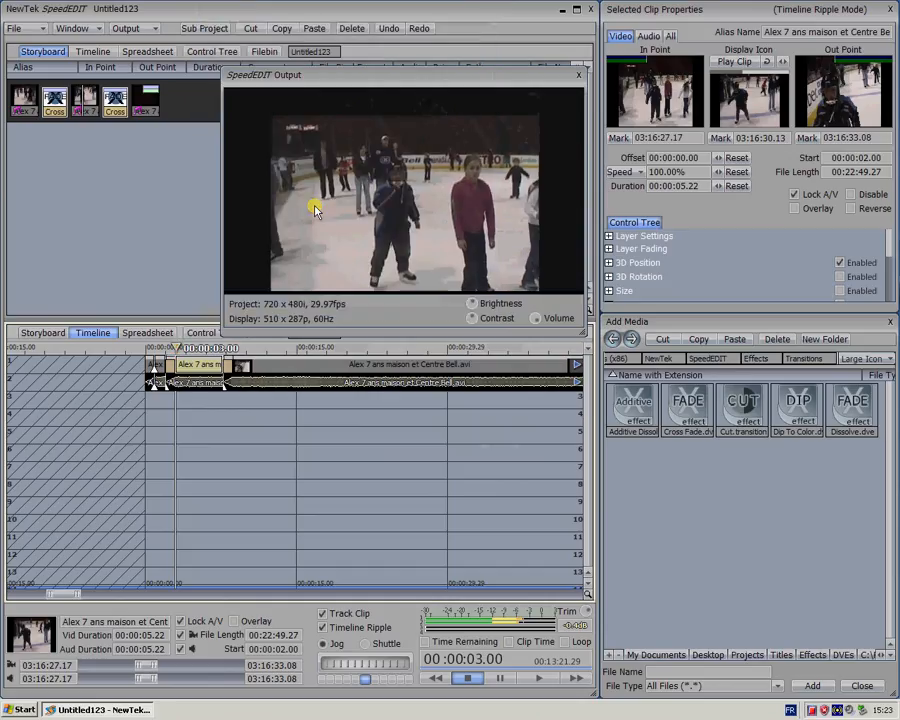
{"action": "key", "text": "space"}
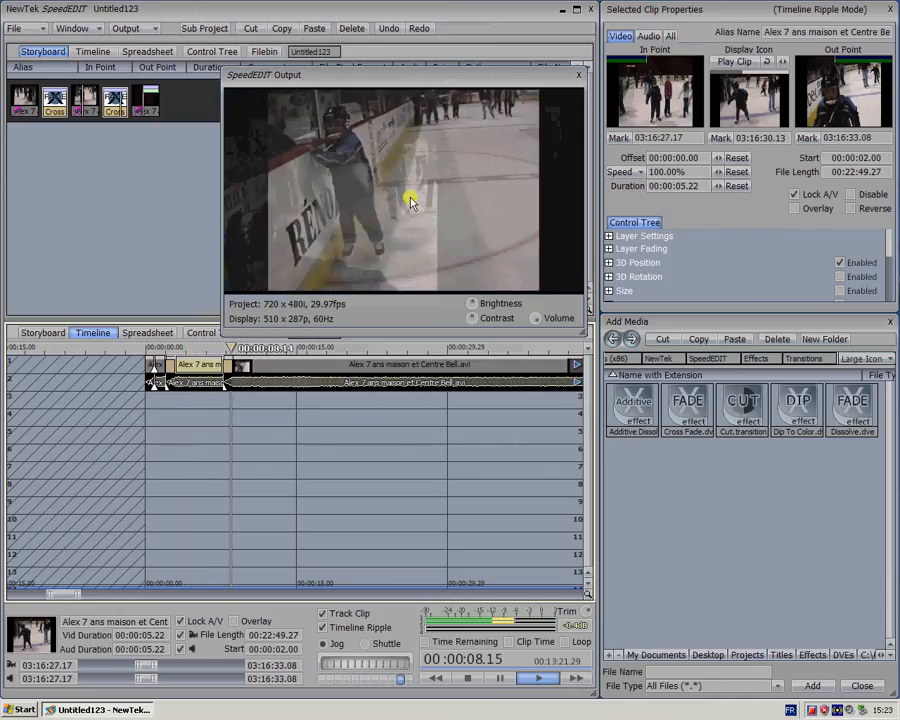
{"action": "key", "text": "space"}
Undo the stabilization of the second skating clip
{"action": "left_click", "coordinate": [183, 346]}
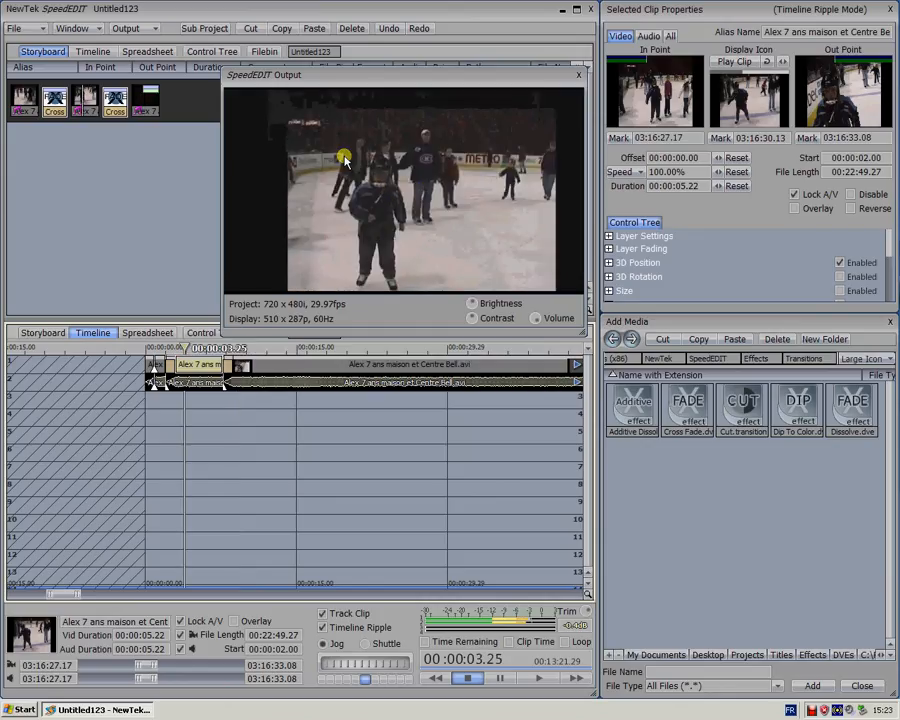
{"action": "left_click", "coordinate": [388, 28]}
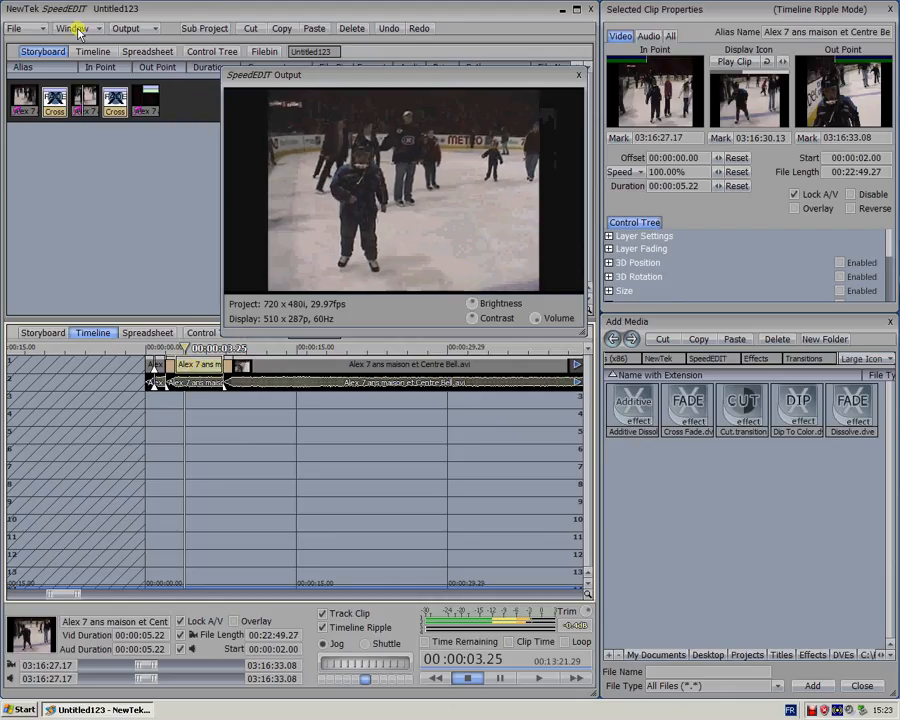
Stretch the second clip's picture horizontally in the Control Tree's Positioning view so it fills the black side bars
{"action": "left_click", "coordinate": [199, 348]}
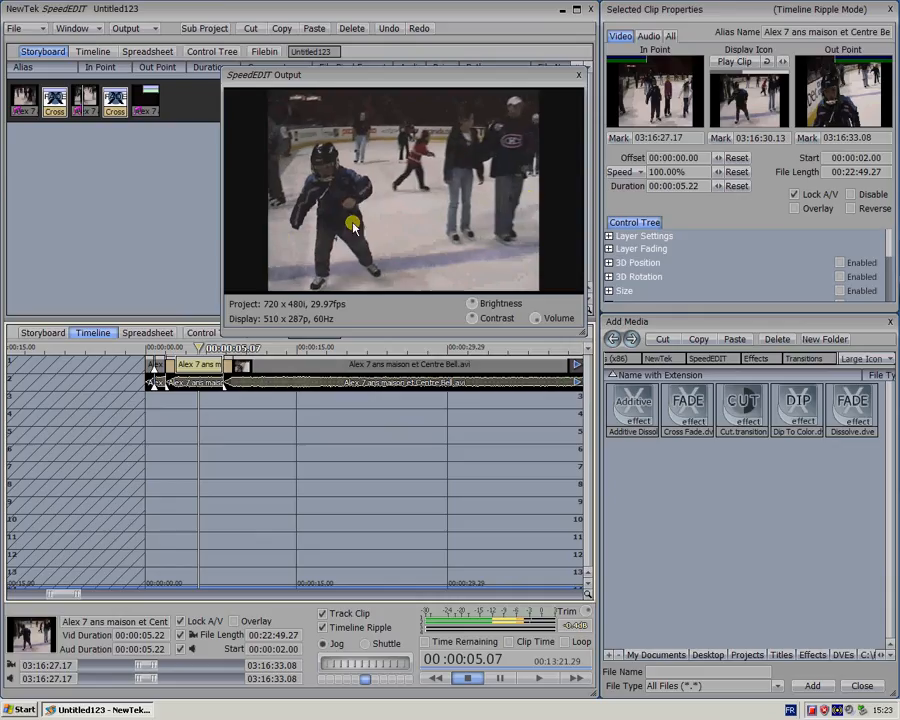
{"action": "left_click_drag", "start_coordinate": [199, 370], "coordinate": [200, 333]}
{"action": "left_click", "coordinate": [200, 333]}
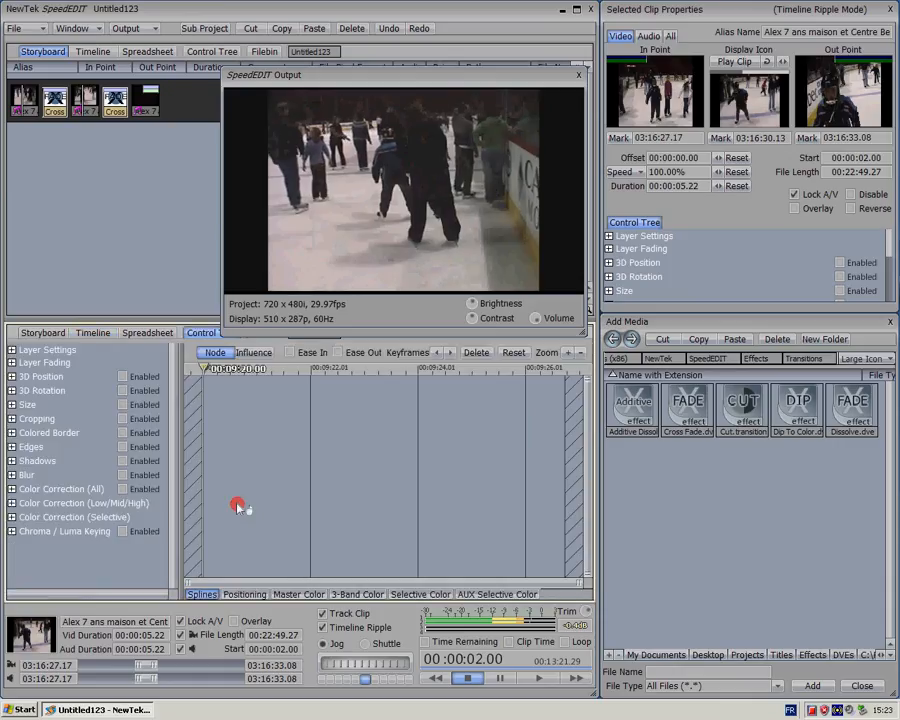
{"action": "left_click", "coordinate": [249, 595]}
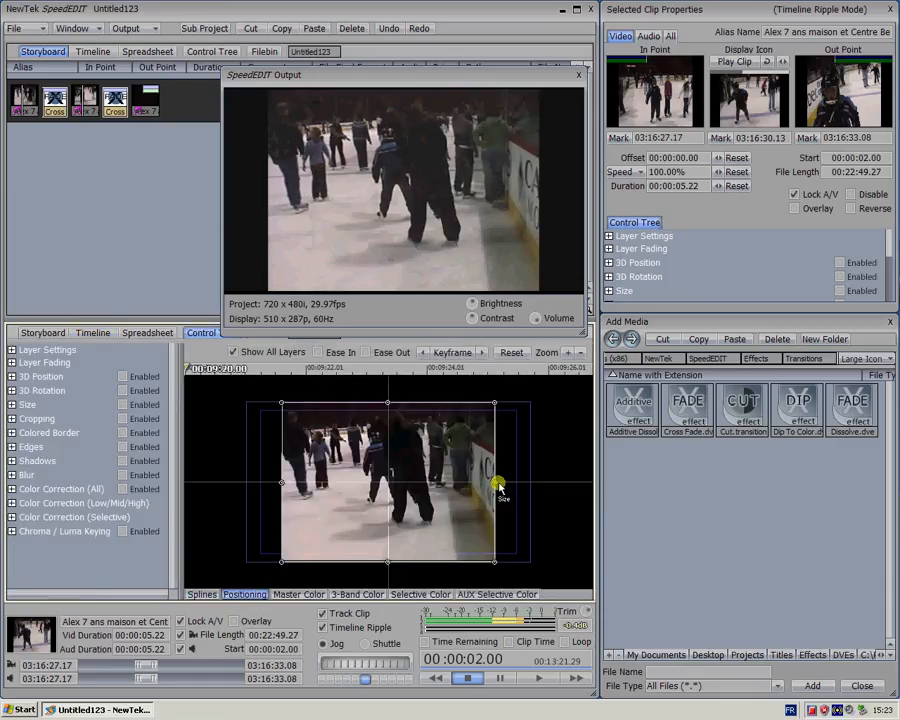
{"action": "left_click_drag", "start_coordinate": [497, 487], "coordinate": [495, 485]}
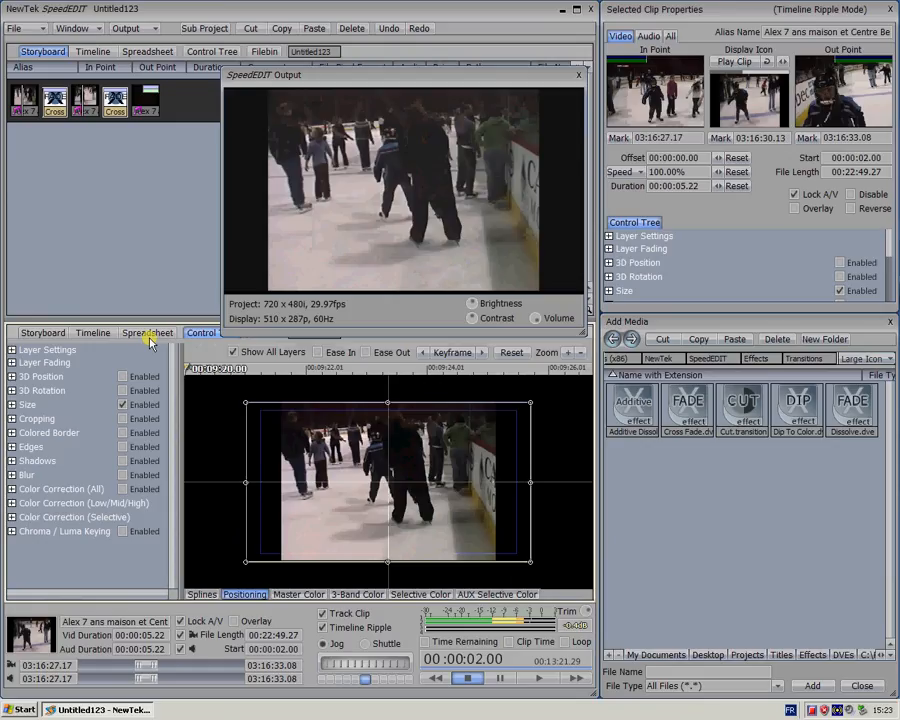
Fine-tune the second clip's picture width against the frame edges at 00:00:05.01 and return to the timeline
{"action": "left_click", "coordinate": [97, 334]}
{"action": "left_click", "coordinate": [195, 347]}
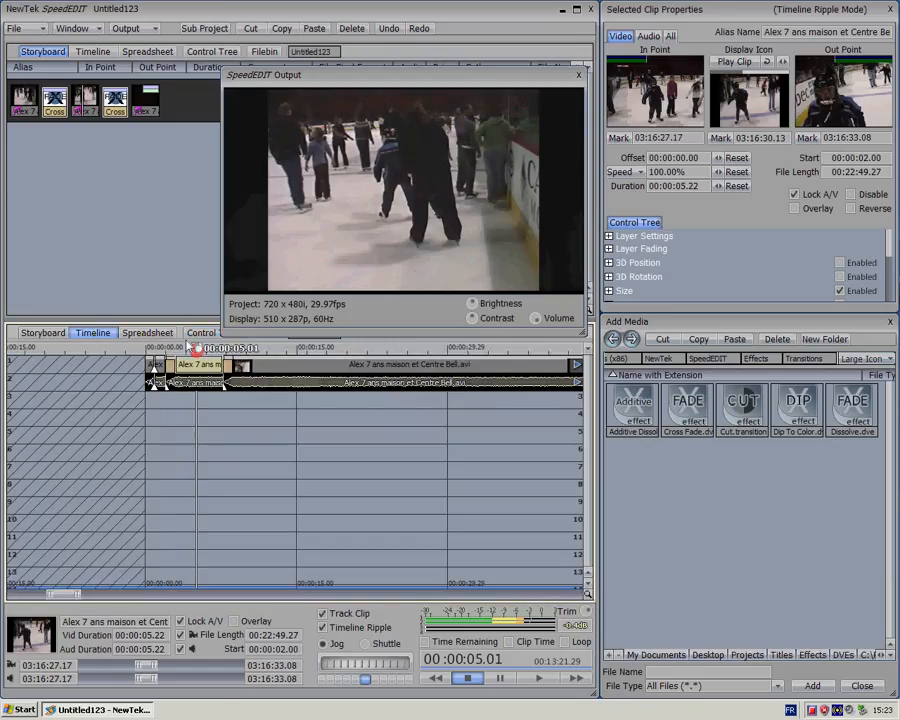
{"action": "left_click", "coordinate": [201, 333]}
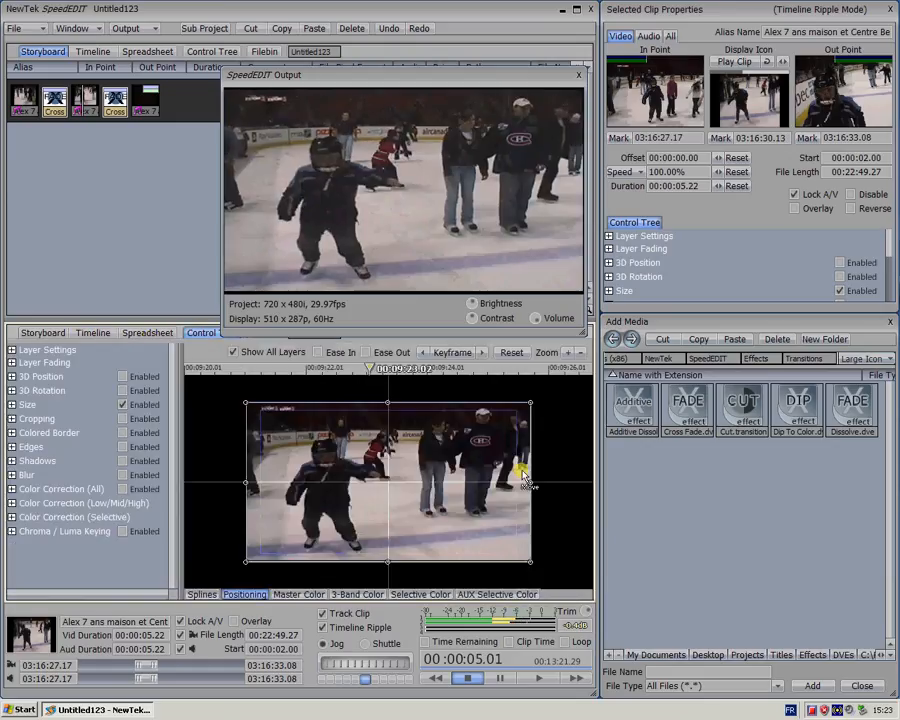
{"action": "left_click_drag", "start_coordinate": [532, 476], "coordinate": [535, 483]}
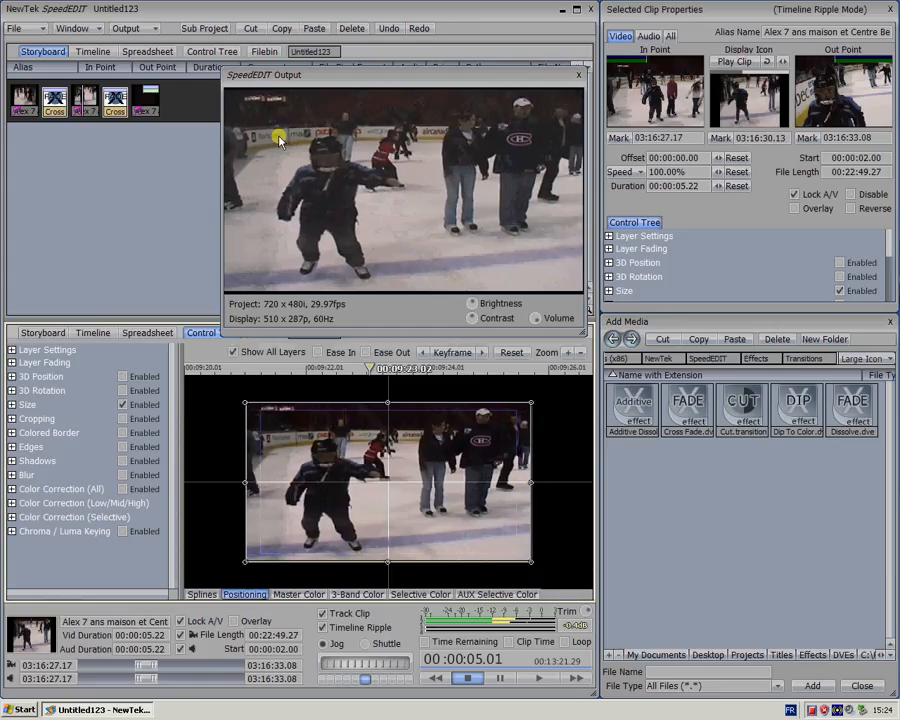
{"action": "left_click", "coordinate": [95, 333]}
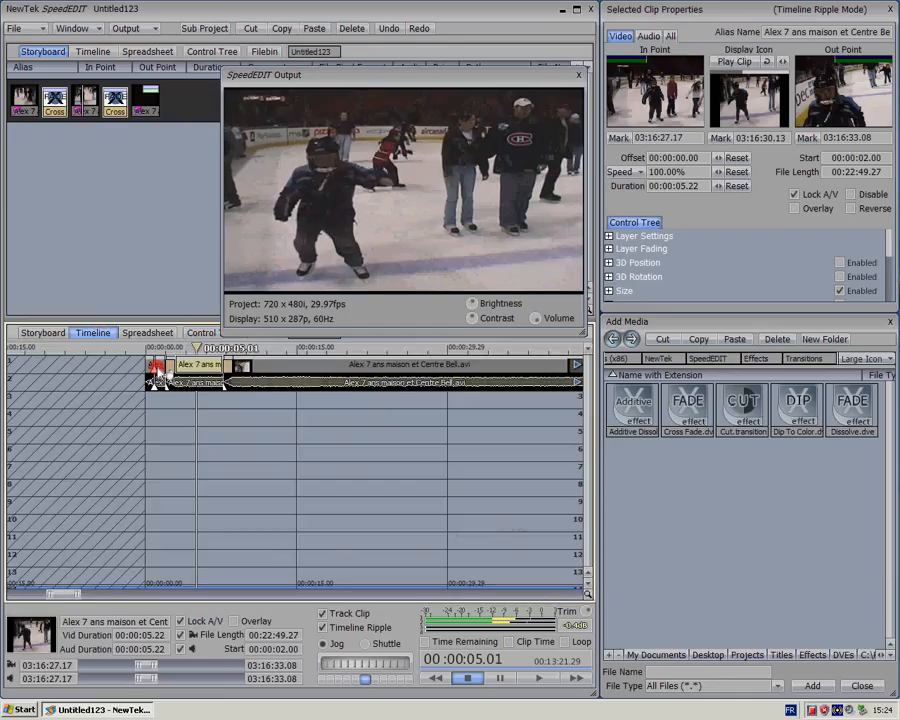
Stretch the first skating clip's picture horizontally in the Positioning view to fill the frame, and return to the timeline
{"action": "left_click", "coordinate": [160, 362]}
{"action": "left_click", "coordinate": [150, 346]}
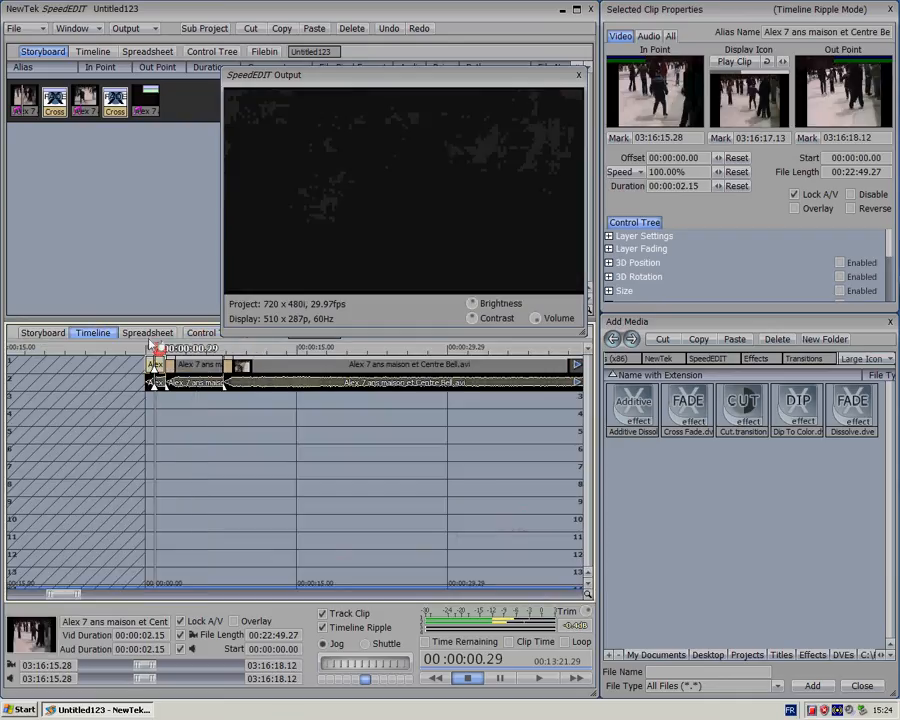
{"action": "left_click", "coordinate": [147, 333]}
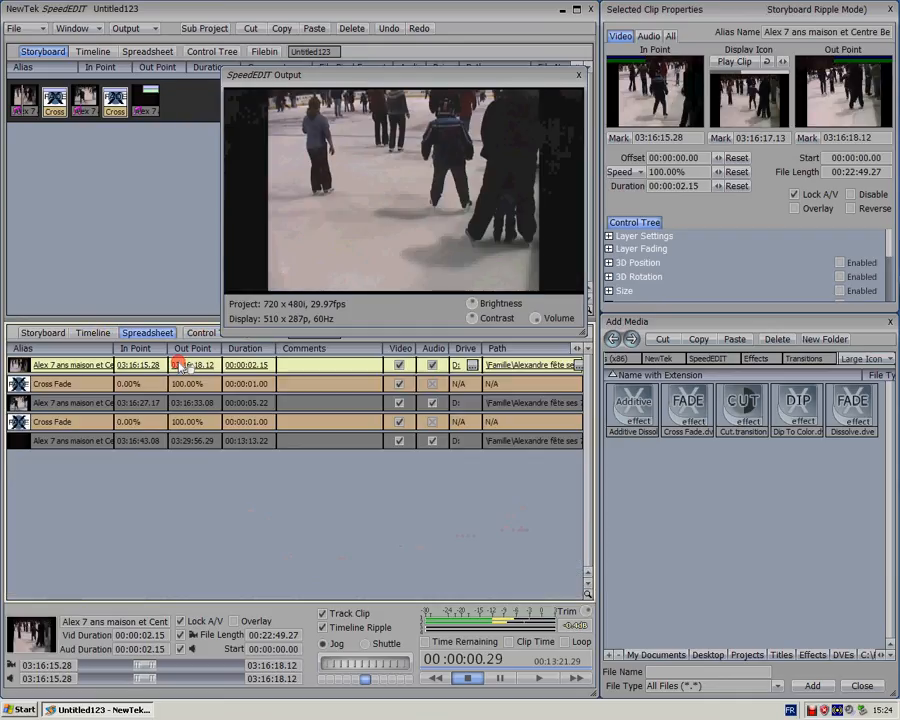
{"action": "left_click", "coordinate": [106, 335]}
{"action": "left_click", "coordinate": [202, 333]}
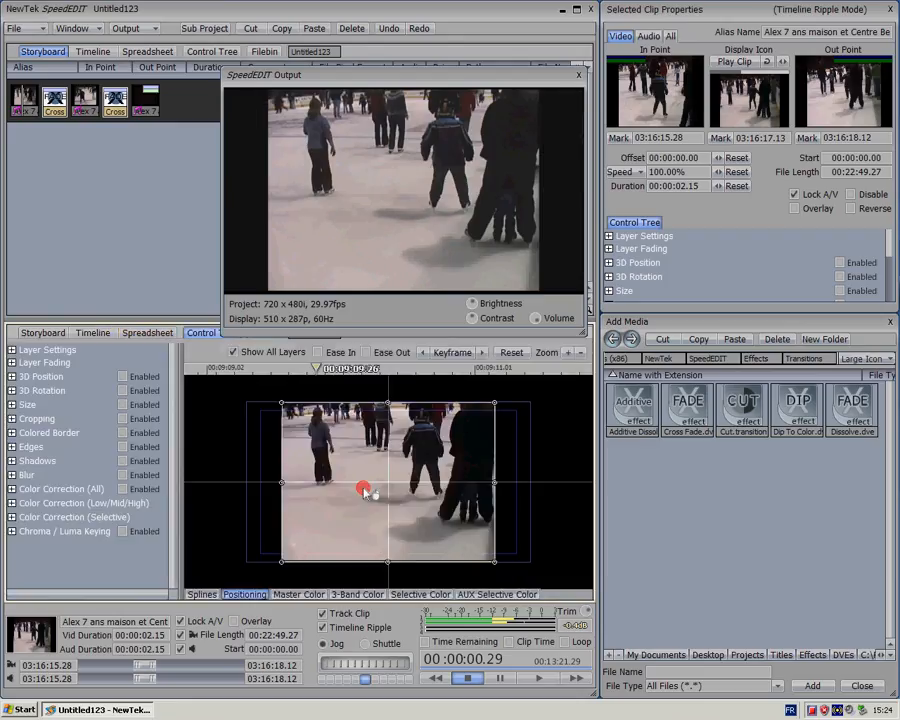
{"action": "left_click", "coordinate": [496, 483]}
{"action": "left_click_drag", "start_coordinate": [496, 483], "coordinate": [530, 483]}
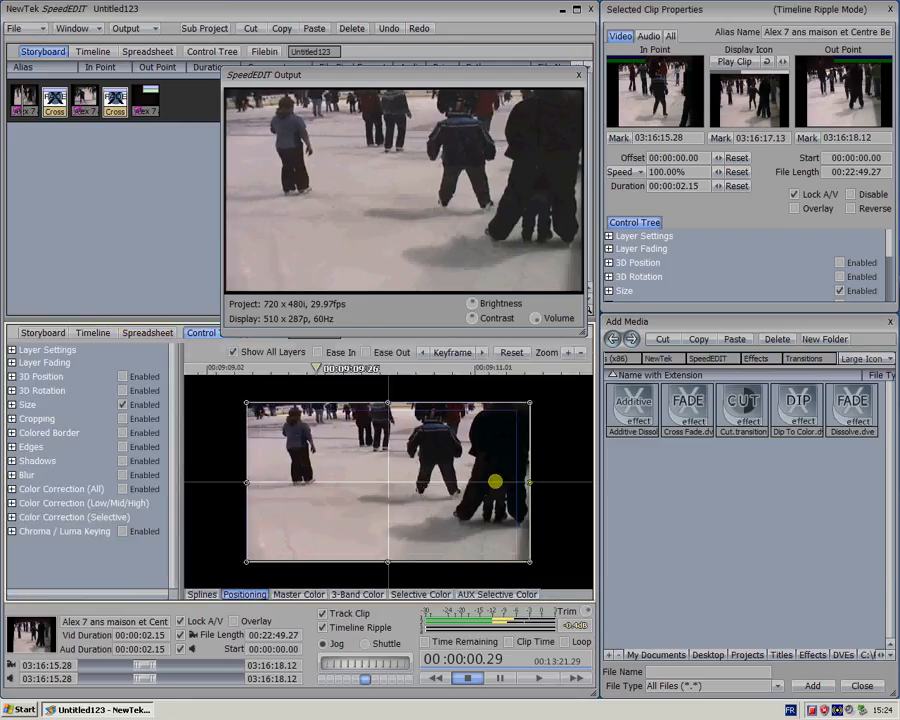
{"action": "left_click", "coordinate": [93, 333]}
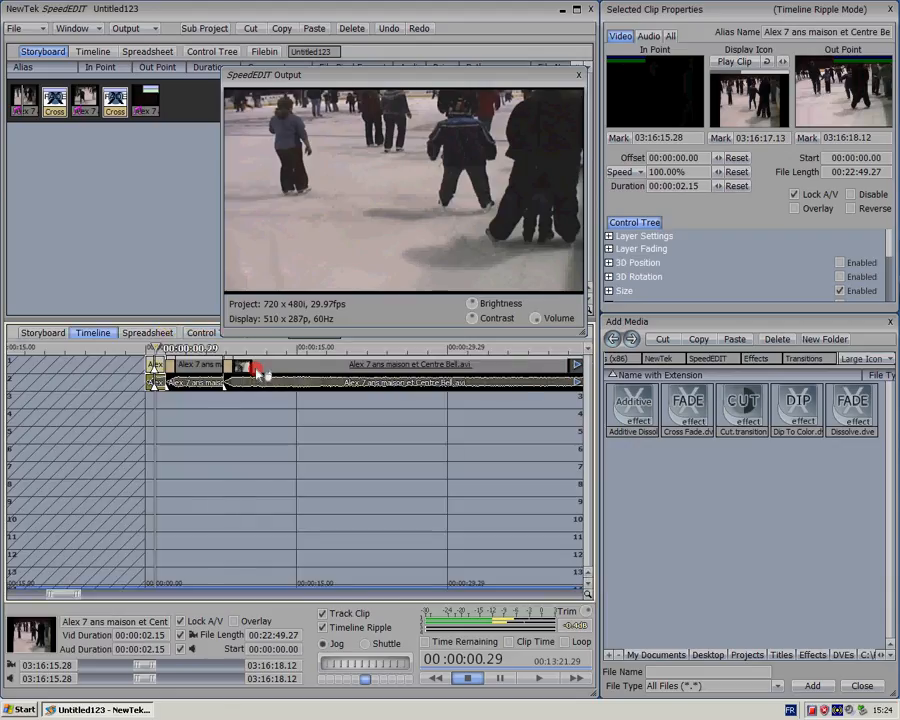
Try to widen the third skating clip's picture in the Positioning view
{"action": "left_click", "coordinate": [258, 368]}
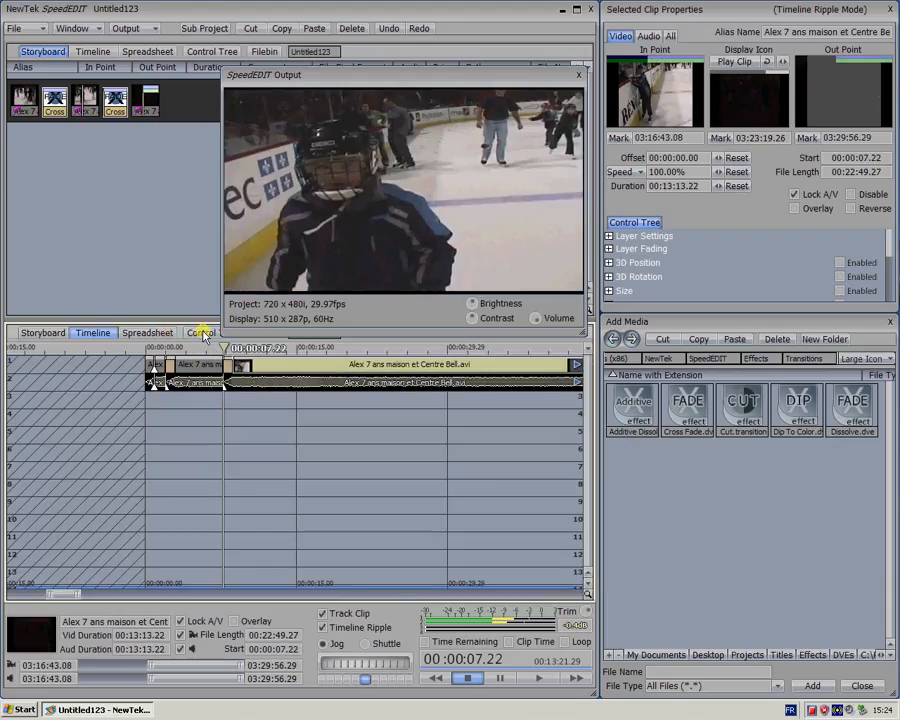
{"action": "left_click", "coordinate": [203, 333]}
{"action": "left_click_drag", "start_coordinate": [471, 488], "coordinate": [414, 458]}
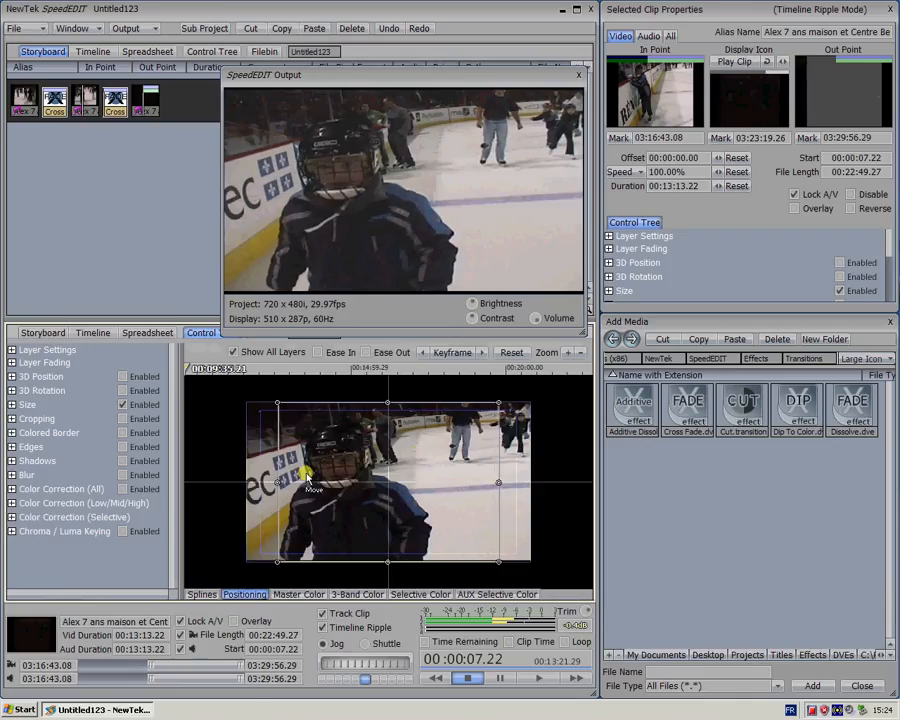
Scrub the timeline between the second and third clips to compare how their pictures fill the frame
{"action": "left_click", "coordinate": [88, 333]}
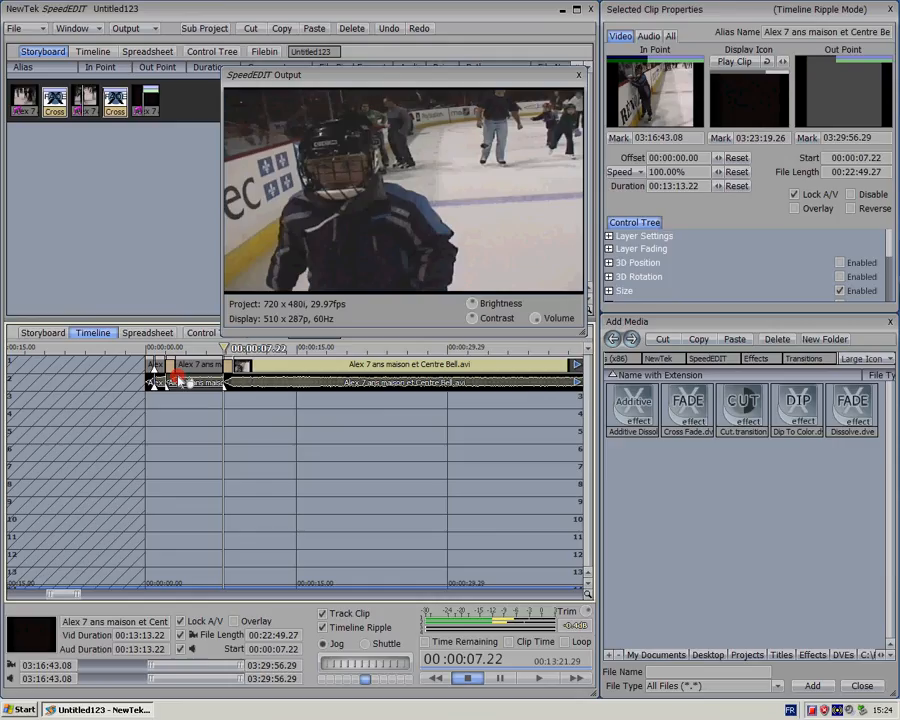
{"action": "left_click_drag", "start_coordinate": [224, 349], "coordinate": [204, 348]}
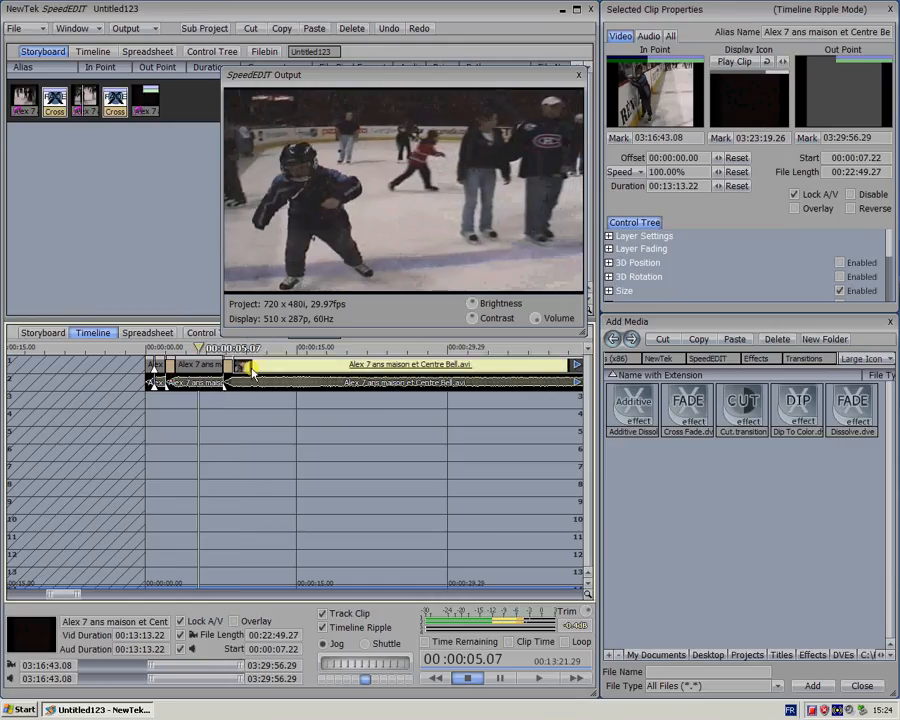
{"action": "left_click", "coordinate": [252, 370]}
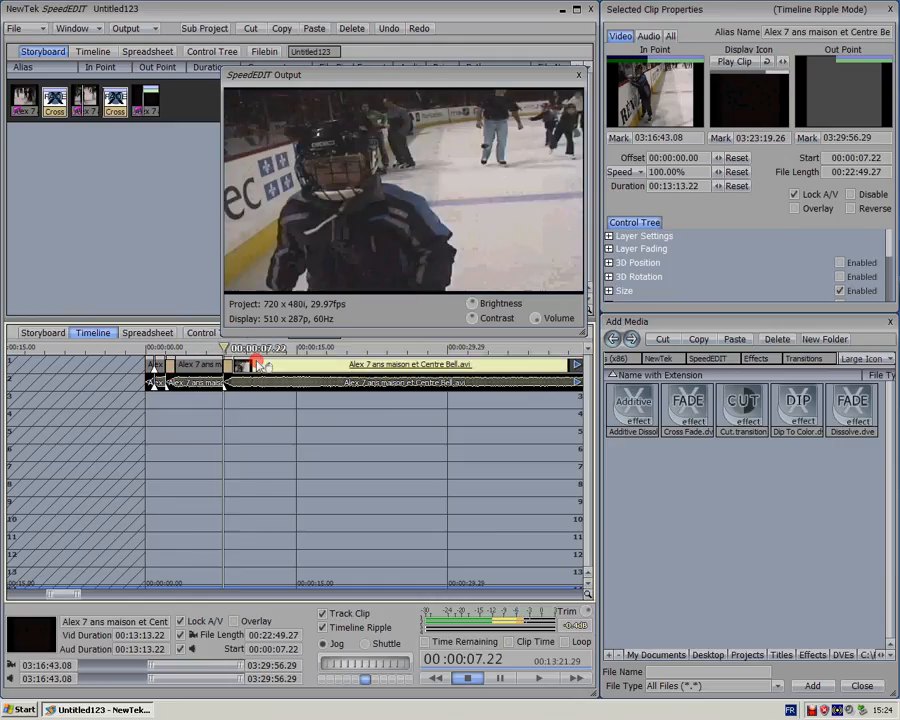
{"action": "left_click", "coordinate": [193, 348]}
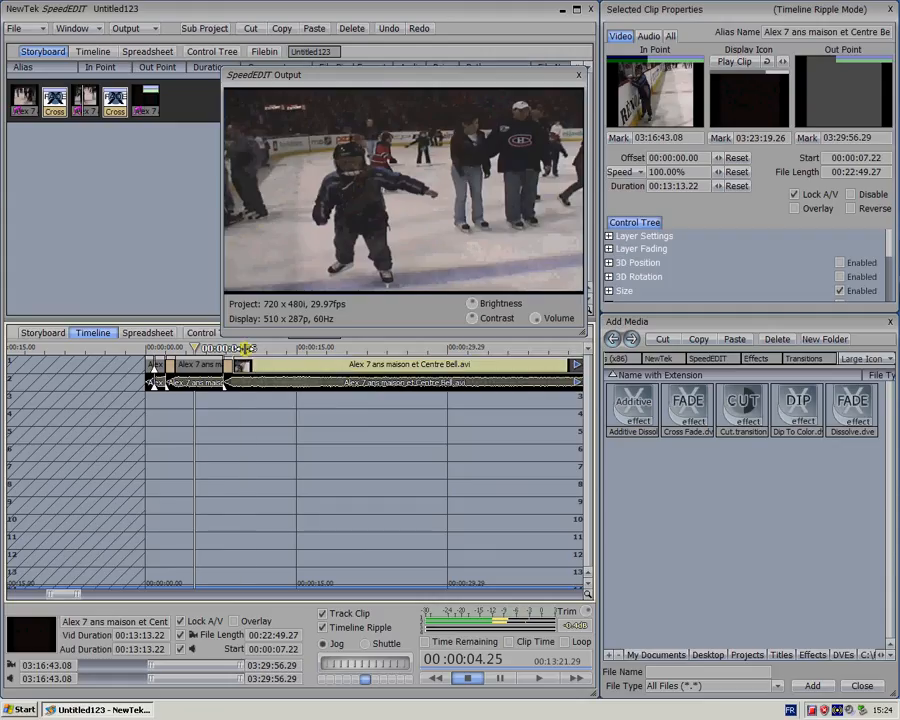
{"action": "left_click", "coordinate": [245, 347]}
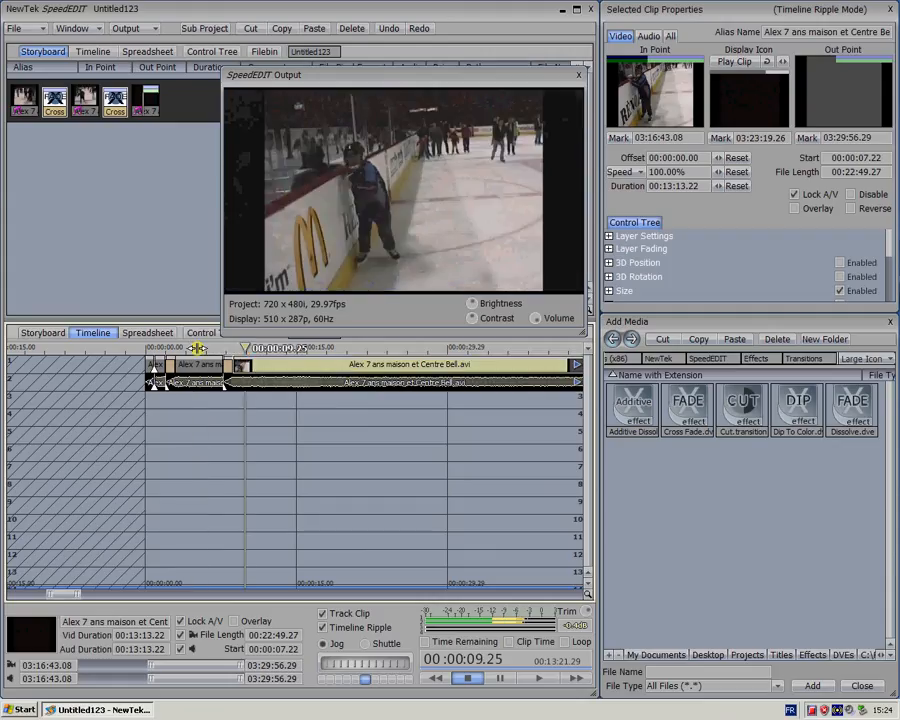
{"action": "left_click", "coordinate": [197, 347]}
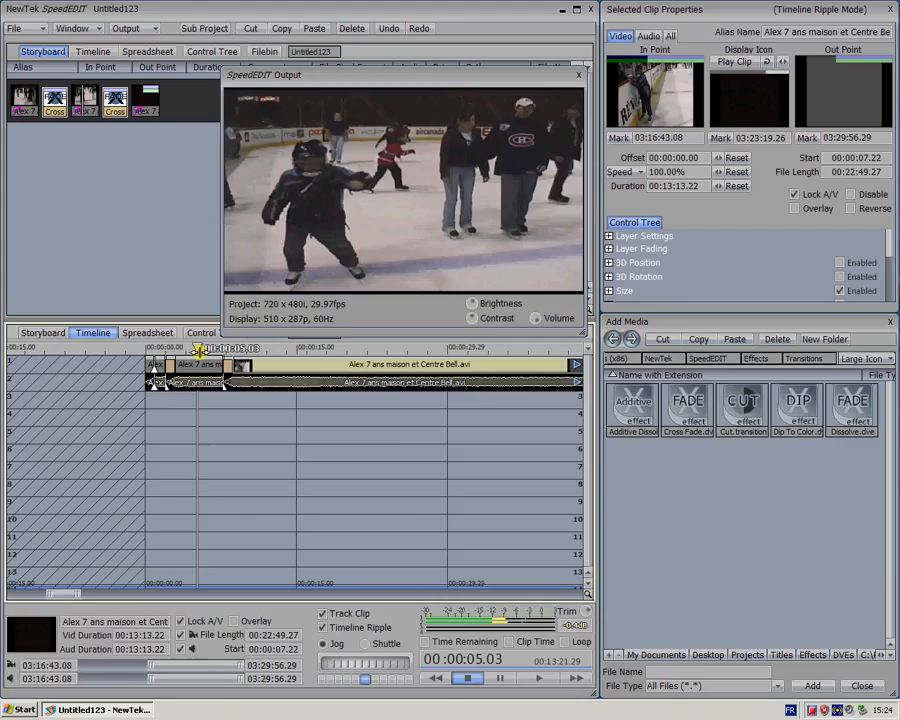
{"action": "left_click", "coordinate": [248, 366]}
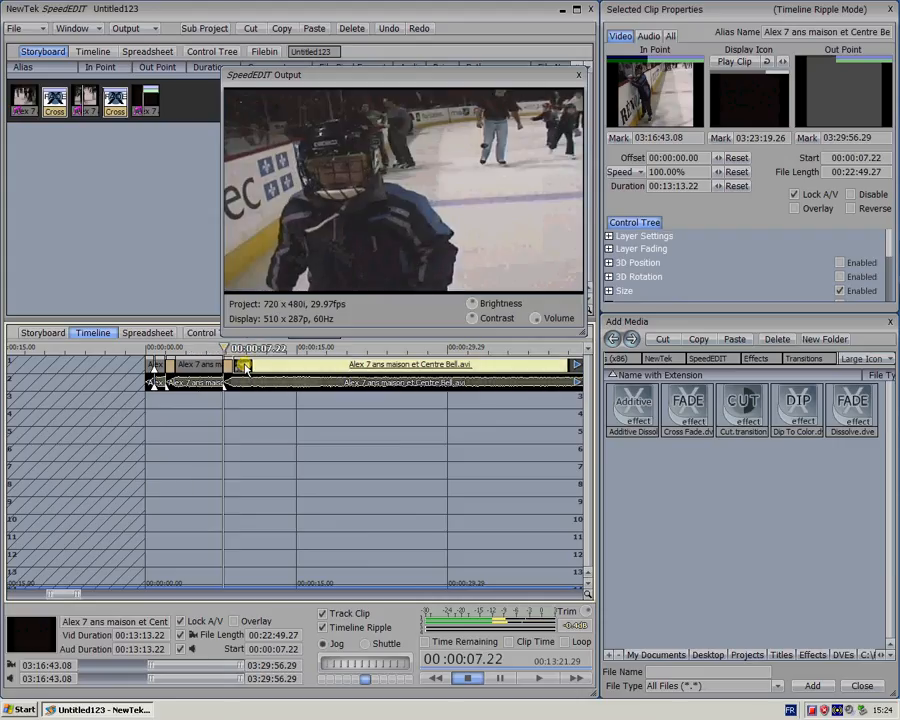
{"action": "left_click_drag", "start_coordinate": [222, 348], "coordinate": [199, 345]}
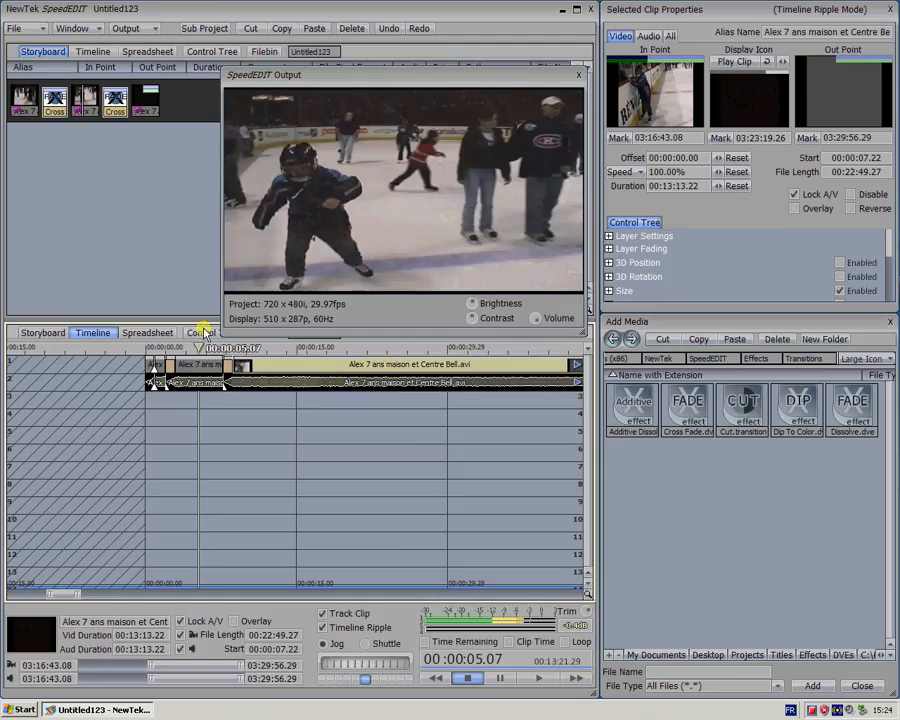
Stretch the third skating clip's picture horizontally to the full frame width and return to the timeline
{"action": "left_click", "coordinate": [204, 333]}
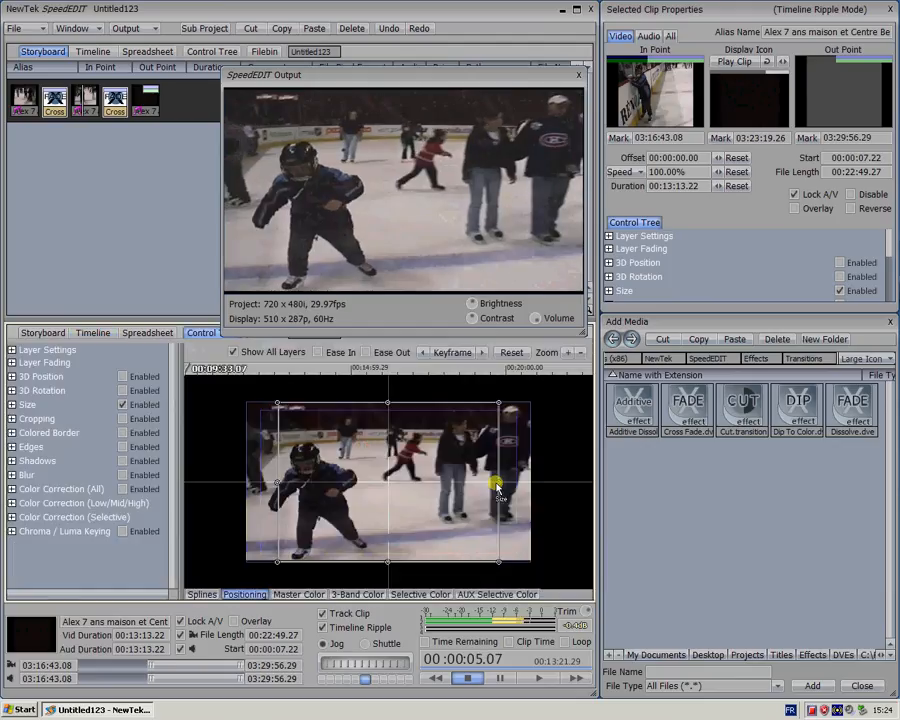
{"action": "left_click_drag", "start_coordinate": [498, 482], "coordinate": [497, 482]}
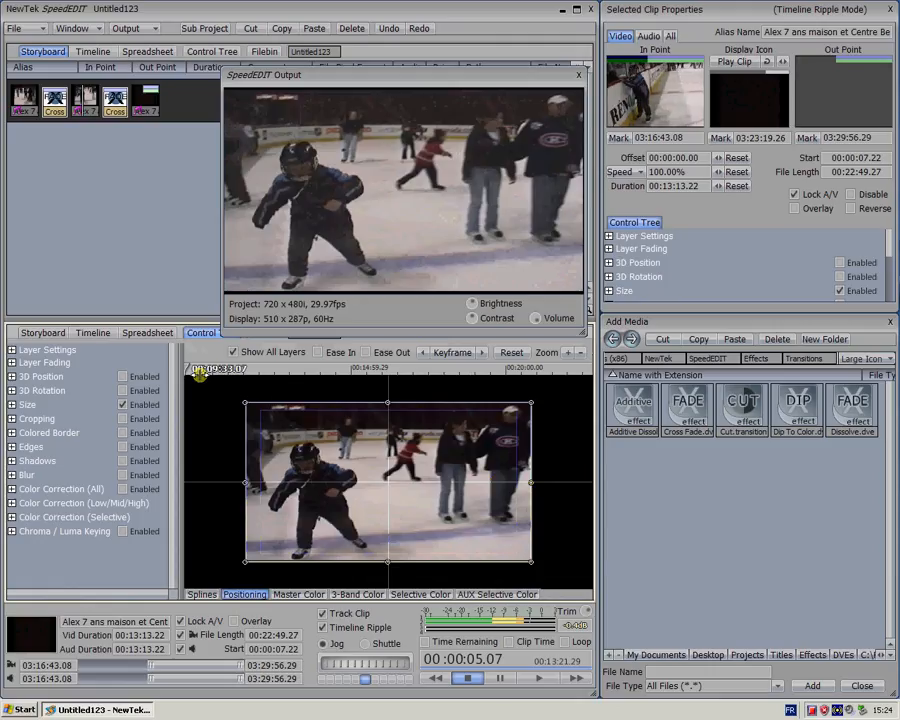
{"action": "left_click", "coordinate": [93, 333]}
Play from 00:00:06.21 through the second cross fade into the third clip to check the widened picture
{"action": "left_click", "coordinate": [213, 348]}
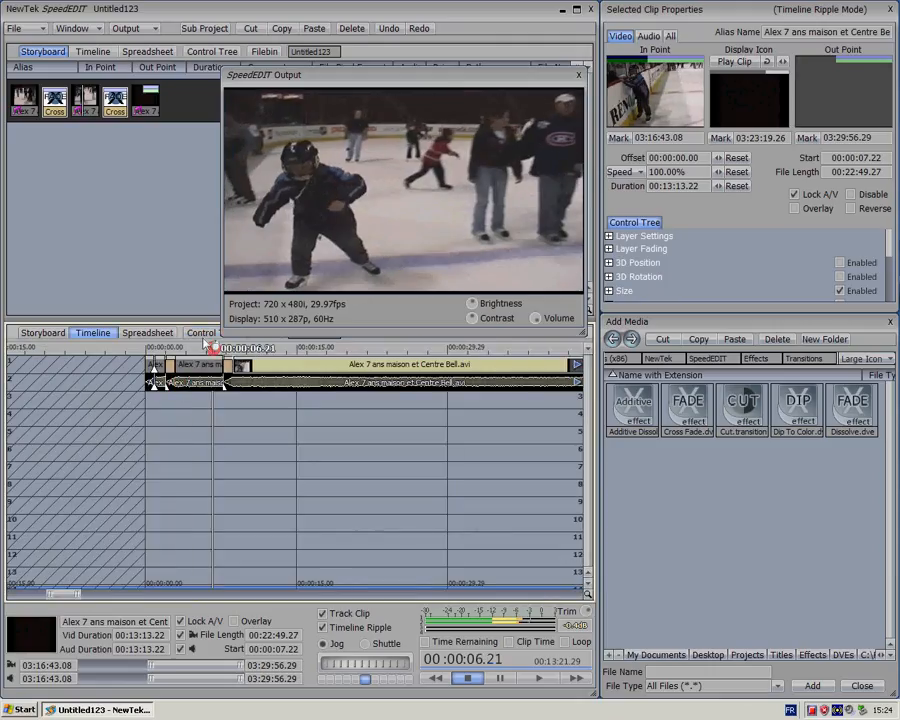
{"action": "key", "text": "space"}
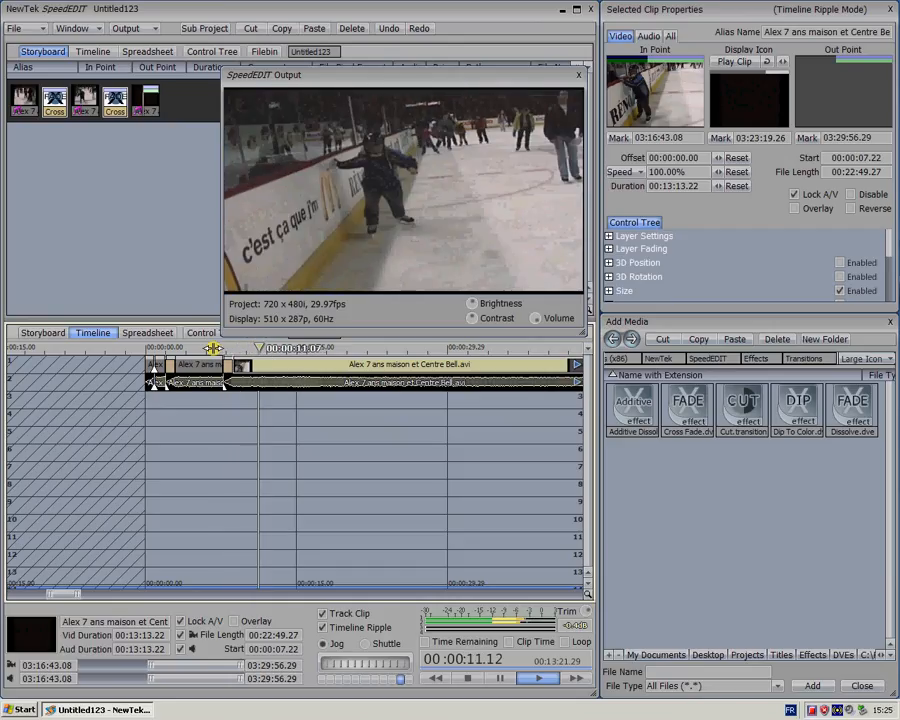
{"action": "key", "text": "space"}
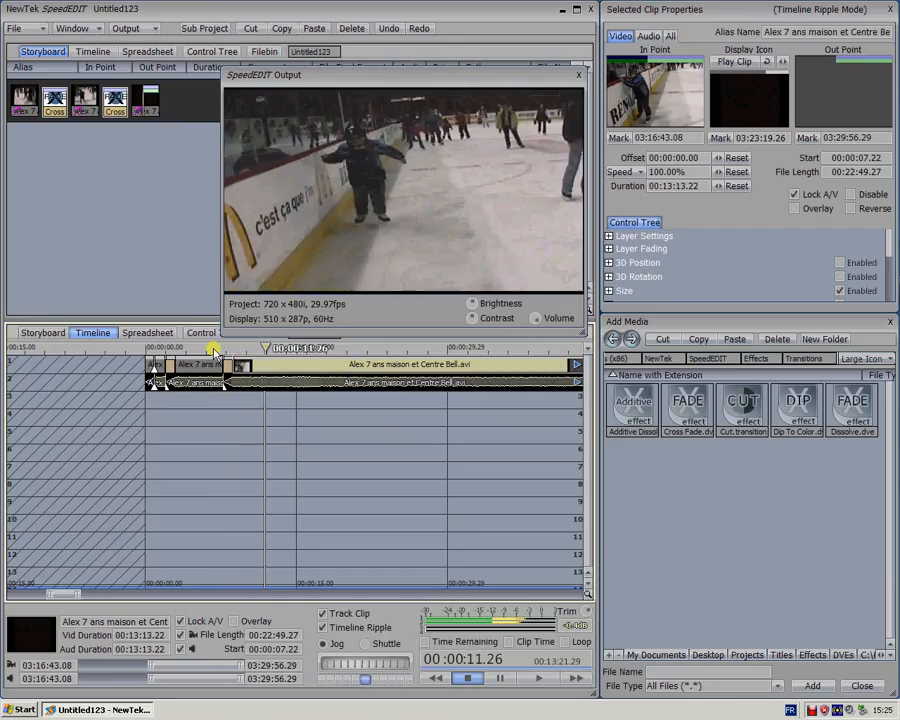
Set the third skating clip's master colour correction to gamma 1.40 and brightness -3.00, judging from the frame at 00:00:11.20
{"action": "left_click", "coordinate": [262, 369]}
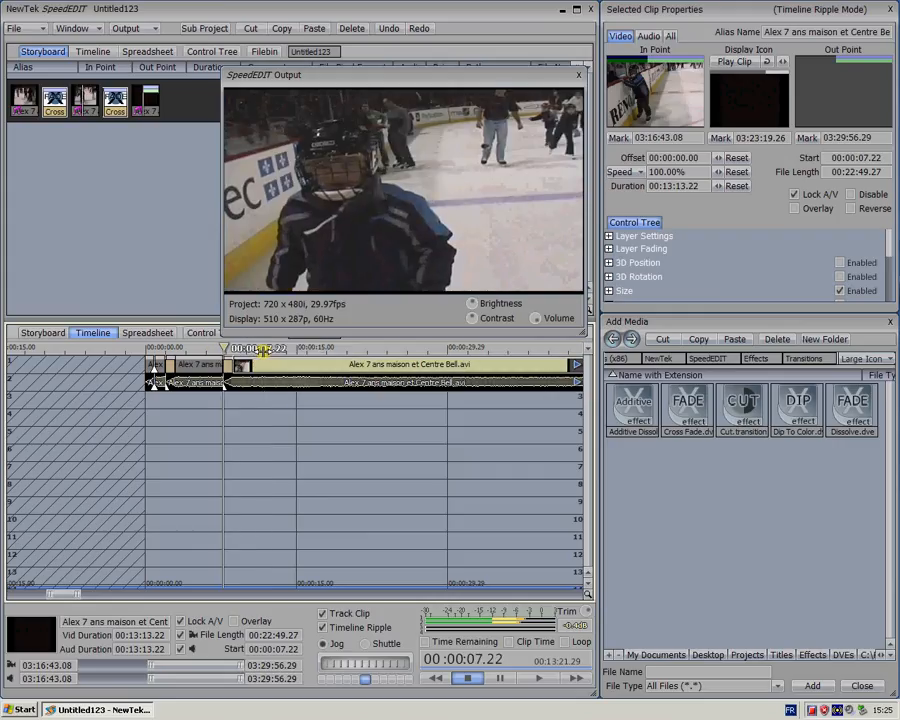
{"action": "left_click", "coordinate": [263, 349]}
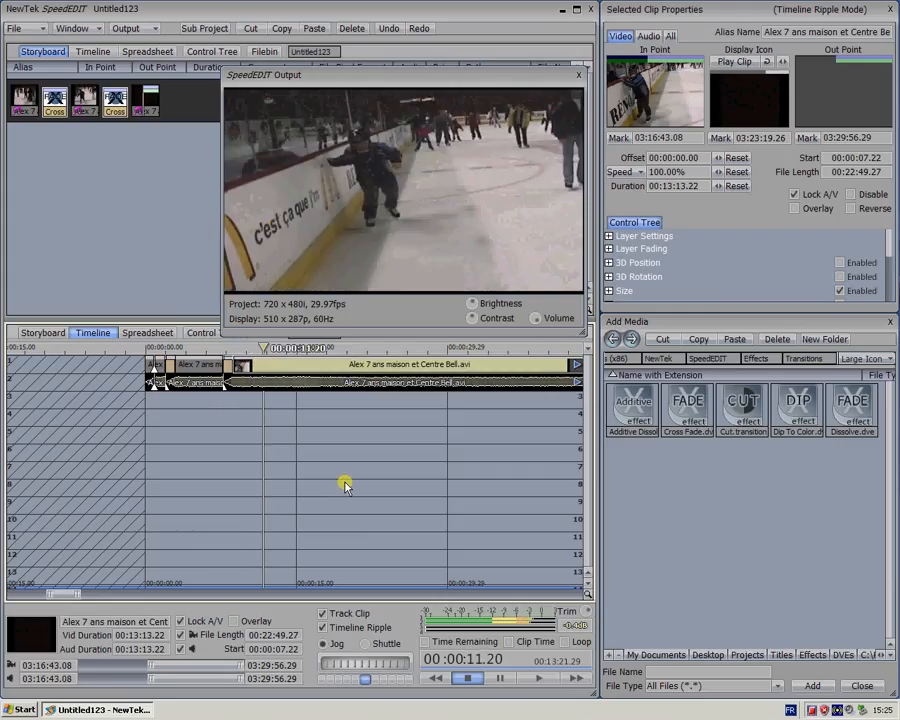
{"action": "left_click", "coordinate": [203, 334]}
{"action": "left_click", "coordinate": [303, 594]}
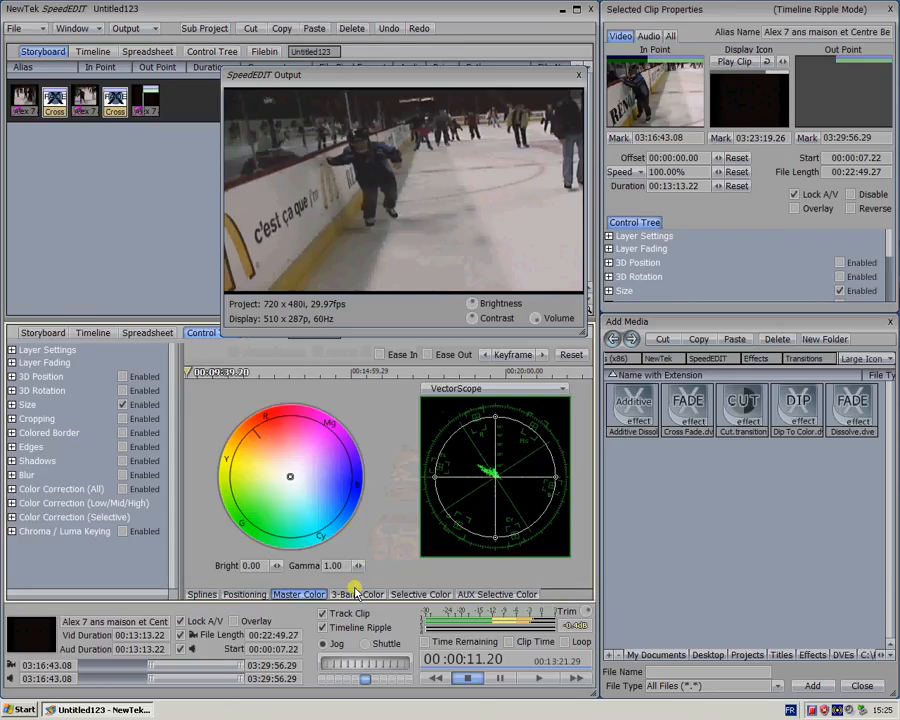
{"action": "mouse_move", "coordinate": [357, 571]}
{"action": "left_mouse_down"}
{"action": "mouse_move", "coordinate": [367, 570]}
{"action": "mouse_move", "coordinate": [358, 565]}
{"action": "left_mouse_up"}
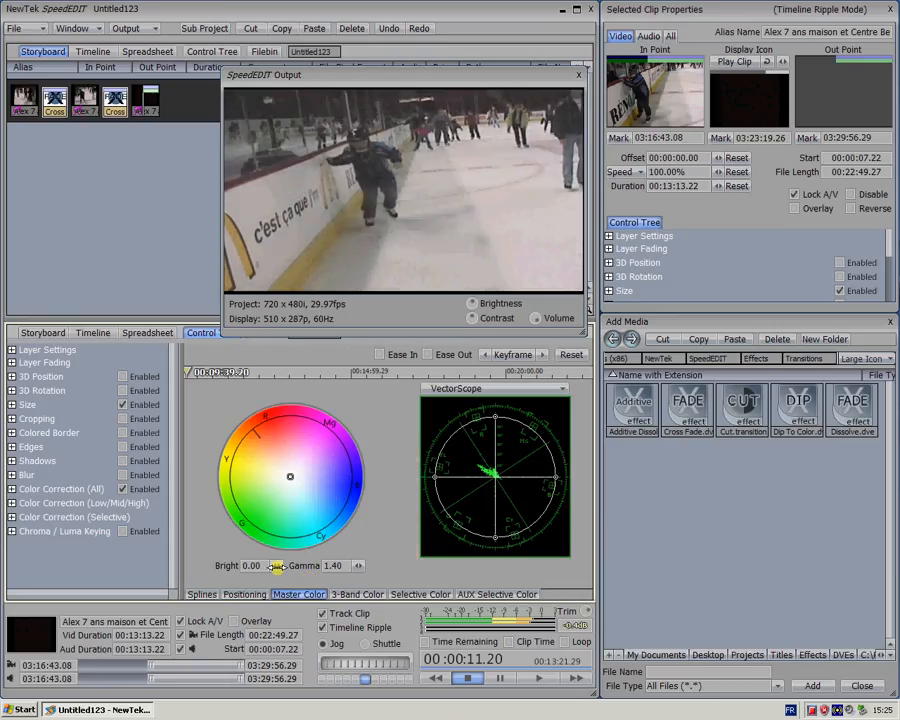
{"action": "left_click_drag", "start_coordinate": [277, 566], "coordinate": [277, 566]}
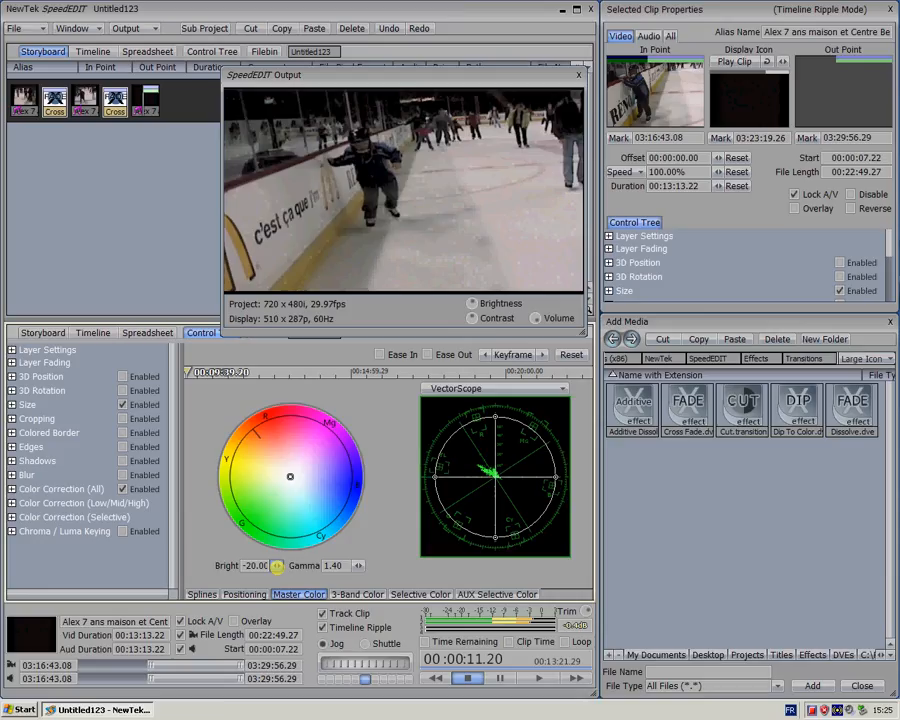
{"action": "left_click", "coordinate": [278, 566]}
{"action": "left_click_drag", "start_coordinate": [278, 566], "coordinate": [278, 566]}
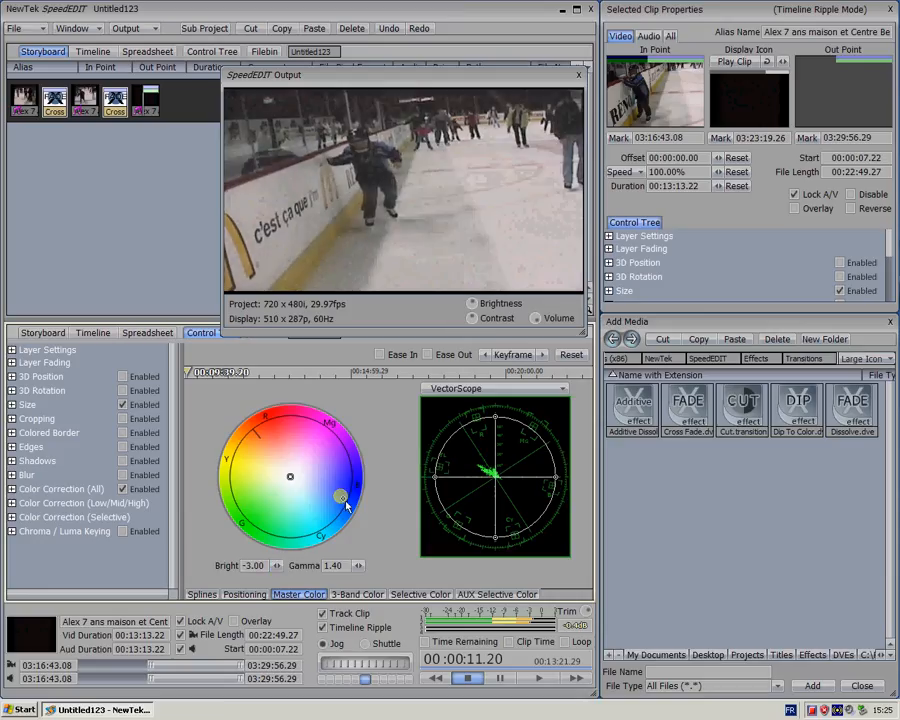
Shift the third clip's master colour balance towards blue-violet, then set gamma to 1.30 and brightness to -1.00
{"action": "left_click_drag", "start_coordinate": [346, 506], "coordinate": [293, 484]}
{"action": "left_click", "coordinate": [289, 475]}
{"action": "left_click_drag", "start_coordinate": [287, 474], "coordinate": [320, 475]}
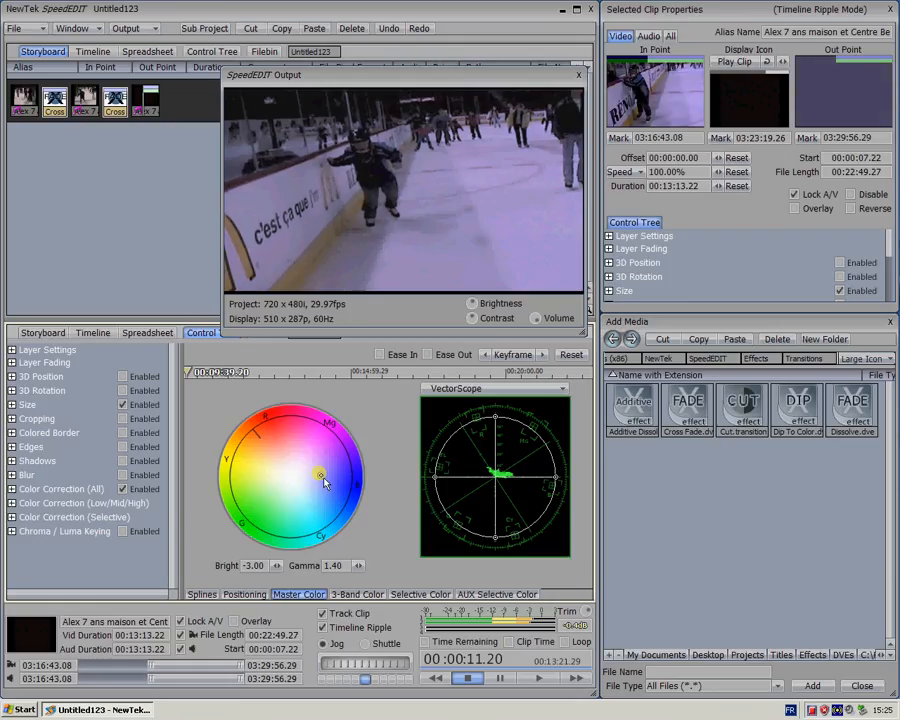
{"action": "left_click", "coordinate": [359, 566]}
{"action": "mouse_move", "coordinate": [359, 566]}
{"action": "left_mouse_down"}
{"action": "mouse_move", "coordinate": [375, 566]}
{"action": "mouse_move", "coordinate": [350, 566]}
{"action": "left_mouse_up"}
{"action": "mouse_move", "coordinate": [276, 566]}
{"action": "left_mouse_down"}
{"action": "mouse_move", "coordinate": [268, 562]}
{"action": "mouse_move", "coordinate": [285, 569]}
{"action": "mouse_move", "coordinate": [276, 566]}
{"action": "left_mouse_up"}
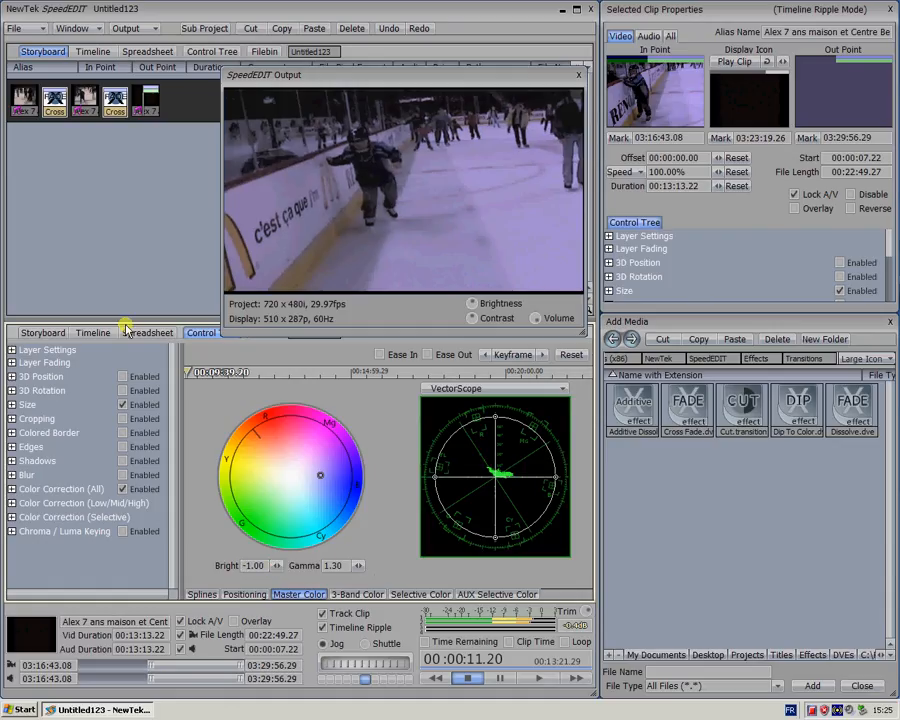
Return to the timeline and play from 00:00:07.04 through the cross fade to review the colour-corrected third clip
{"action": "left_click", "coordinate": [93, 332]}
{"action": "left_click", "coordinate": [213, 347]}
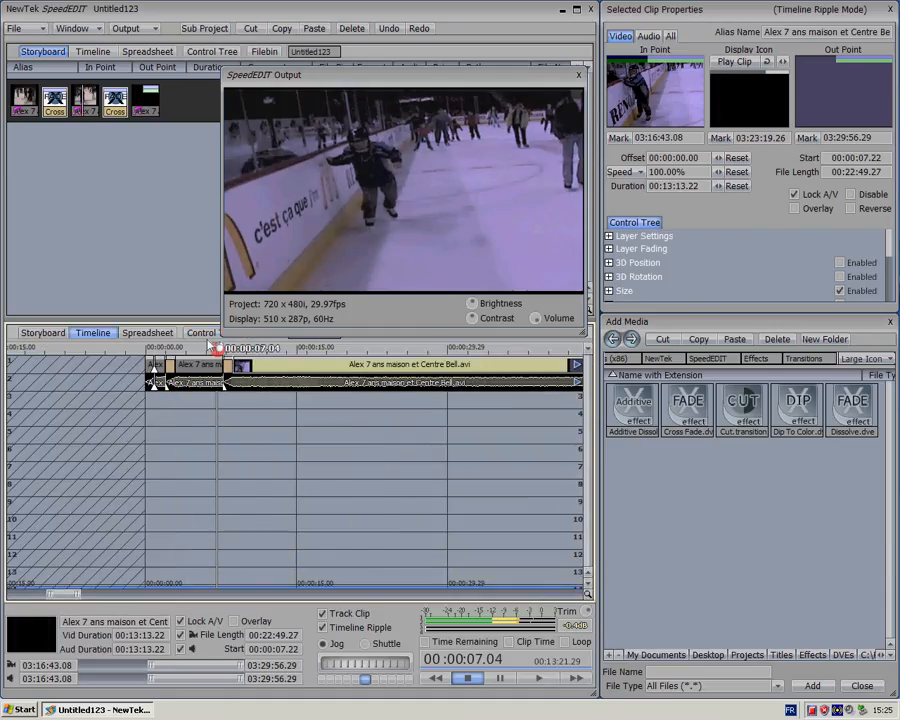
{"action": "key", "text": "space"}
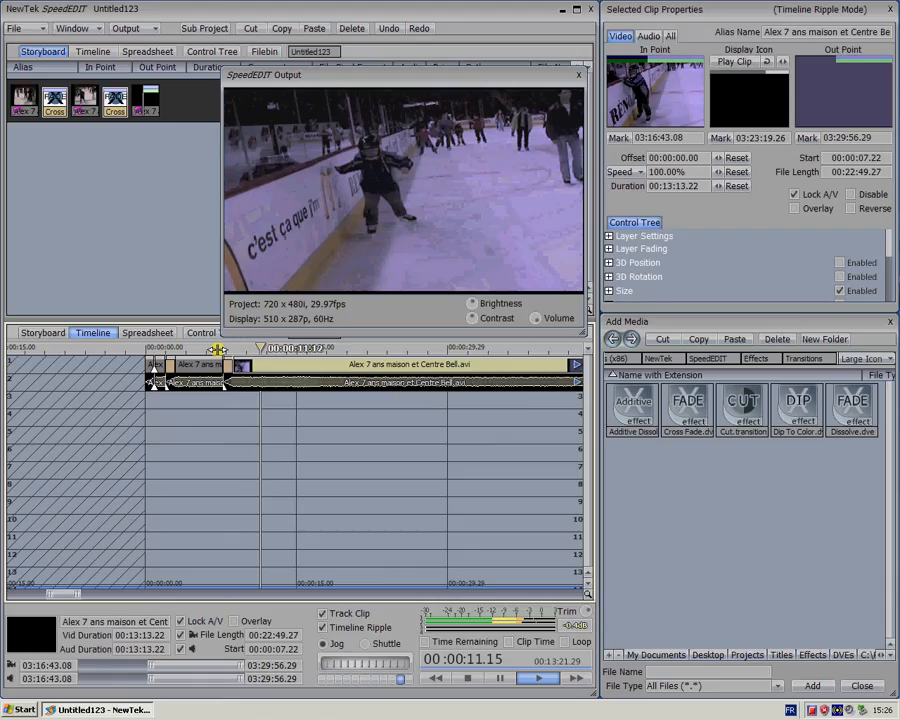
{"action": "key", "text": "space"}
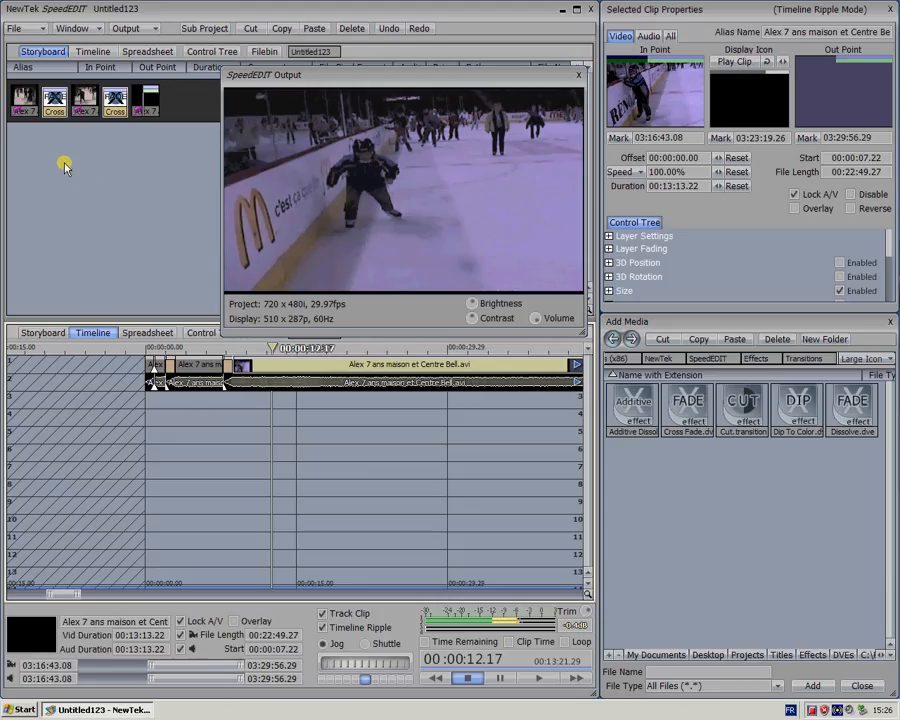
Save the project under the name "save 1" in the Projects folder
{"action": "left_click", "coordinate": [18, 30]}
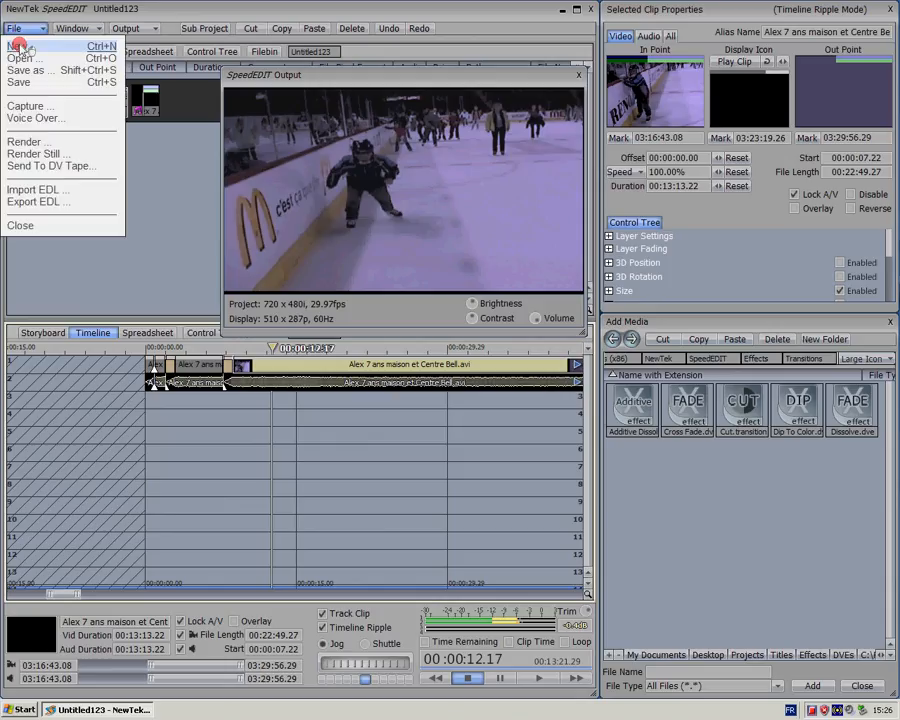
{"action": "left_click", "coordinate": [22, 71]}
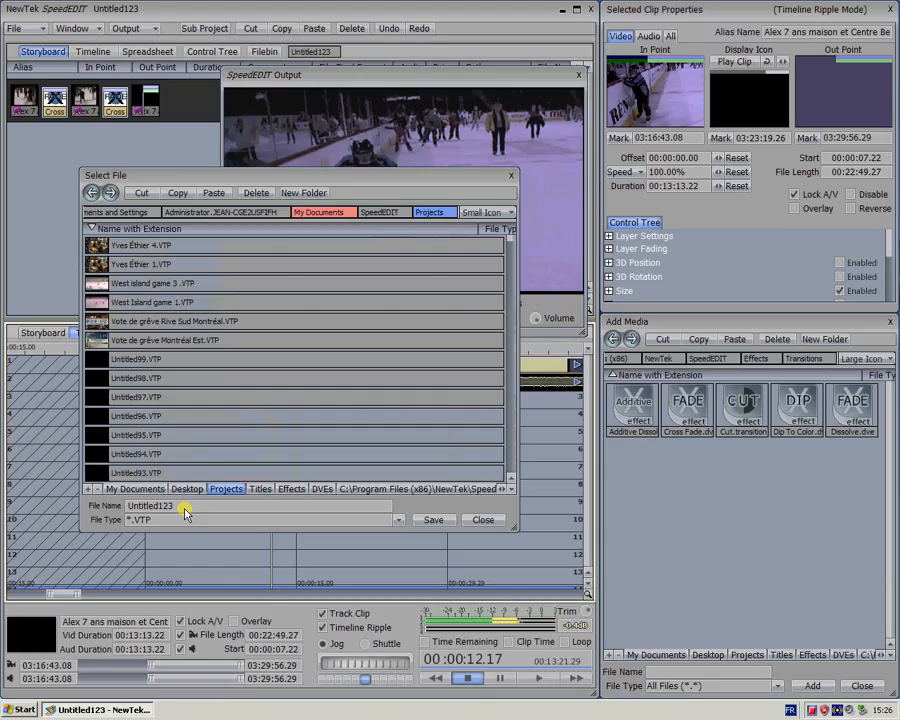
{"action": "left_click", "coordinate": [98, 212]}
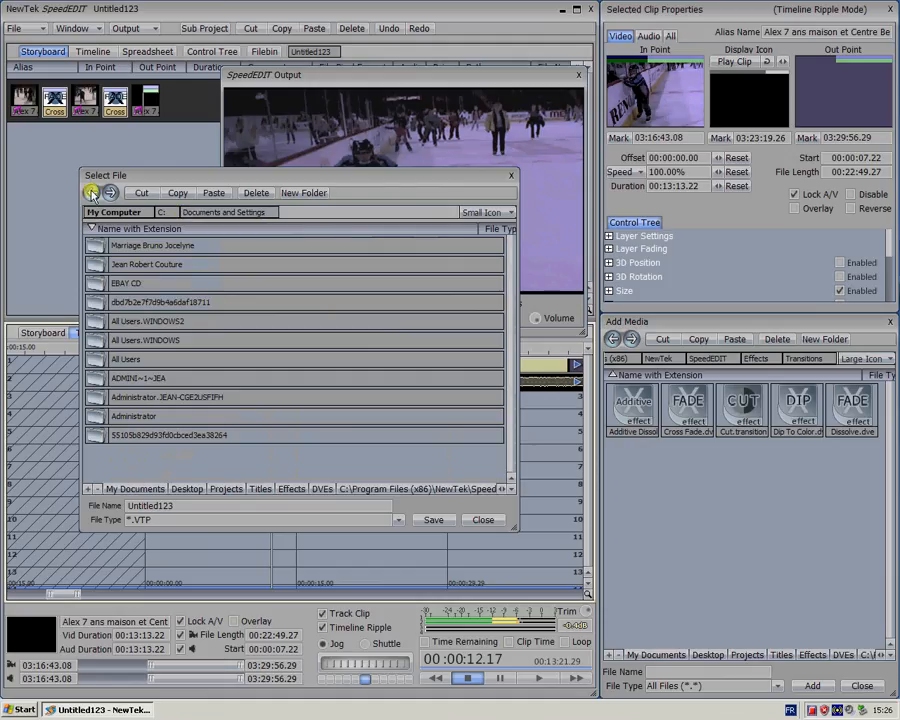
{"action": "left_click", "coordinate": [91, 192]}
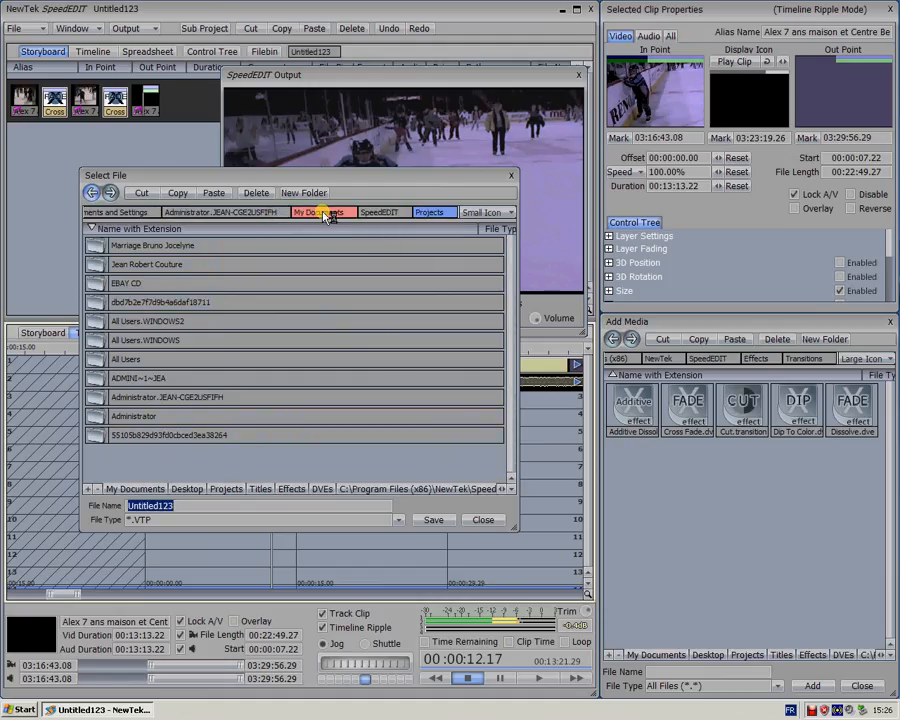
{"action": "left_click", "coordinate": [431, 213]}
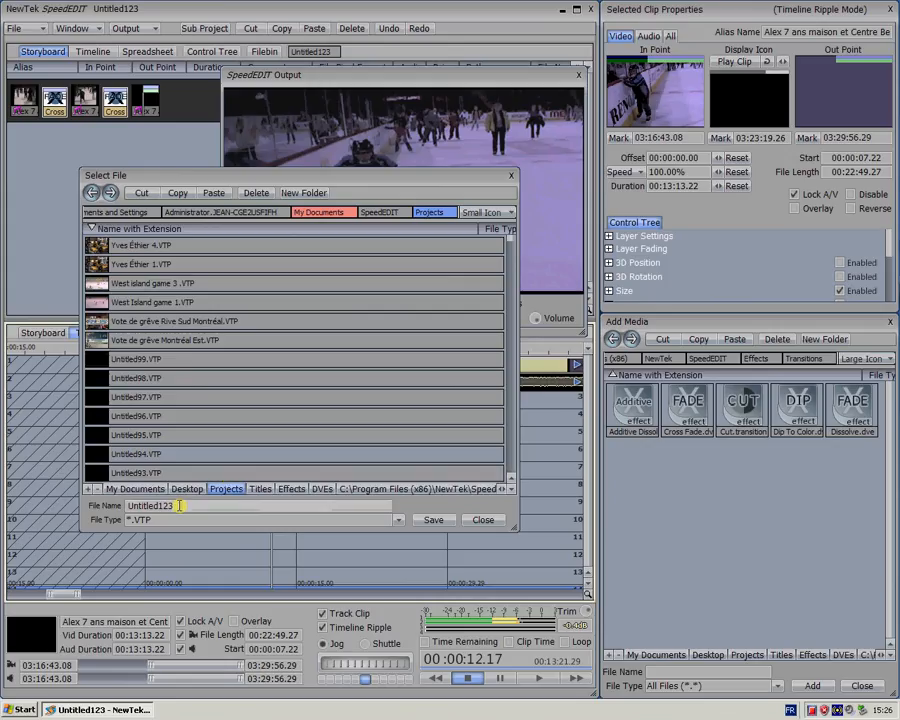
{"action": "left_click_drag", "start_coordinate": [179, 505], "coordinate": [120, 513]}
{"action": "key", "text": "BackSpace"}
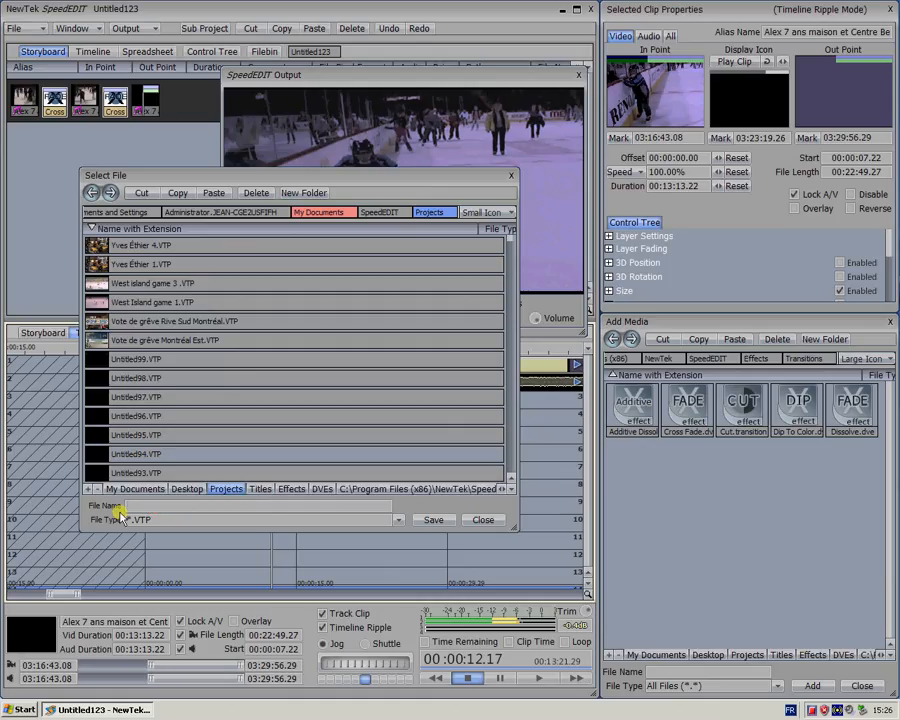
{"action": "type", "text": "save 1"}
{"action": "left_click", "coordinate": [432, 522]}
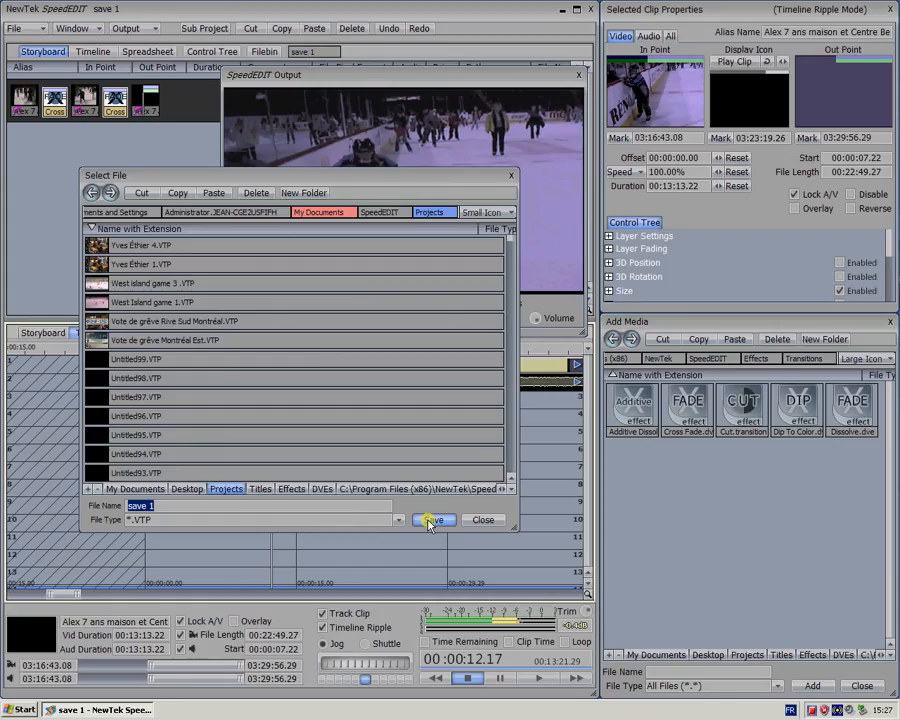
{"action": "left_click", "coordinate": [428, 521]}
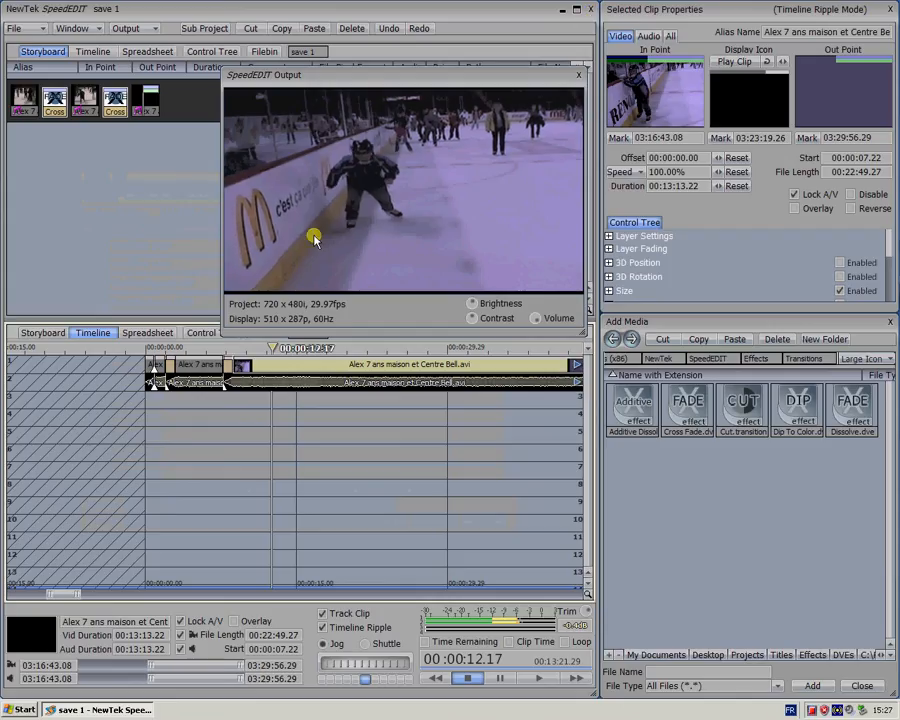
{"action": "left_click", "coordinate": [24, 30]}
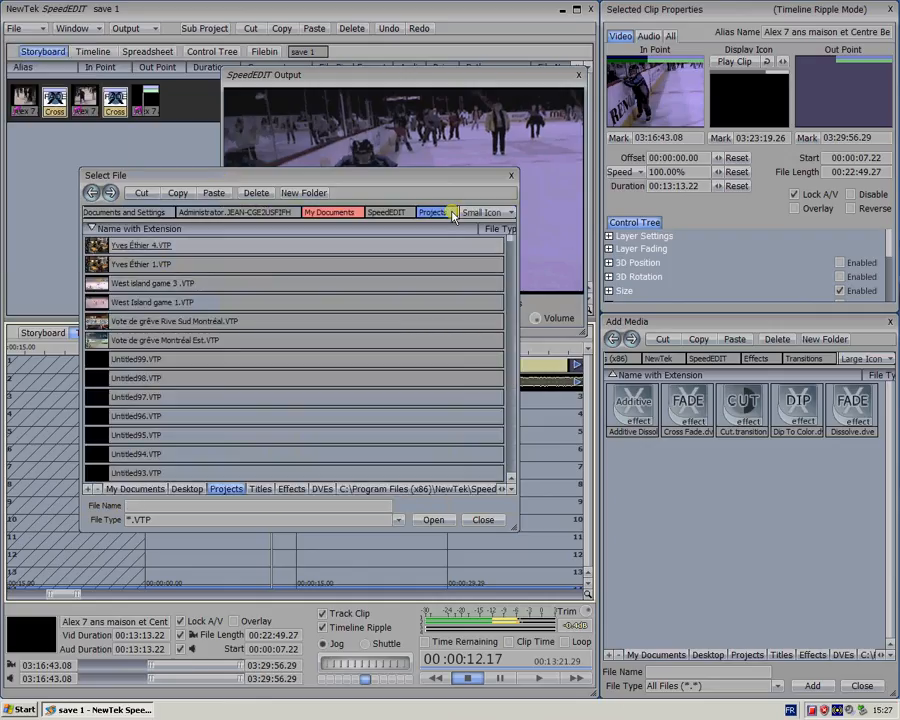
{"action": "left_click", "coordinate": [484, 521]}
{"action": "left_click", "coordinate": [265, 454]}
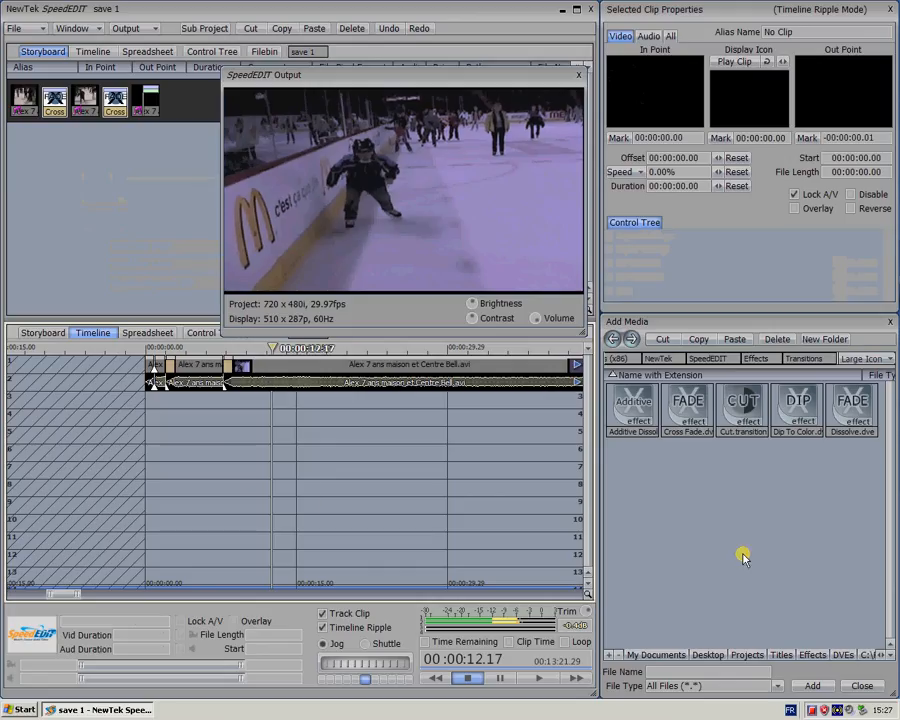
Place Title Page.cg on row 3 under the second clip, starting at 00:00:02.00 and shortened to a duration of 00:00:05.22
{"action": "left_click", "coordinate": [779, 654]}
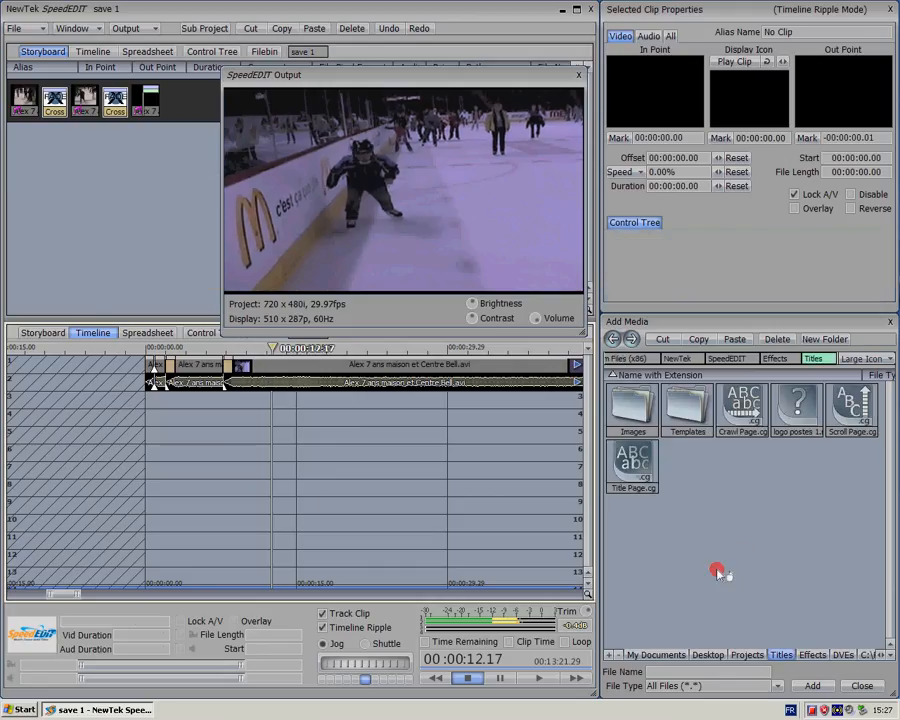
{"action": "left_click", "coordinate": [634, 465]}
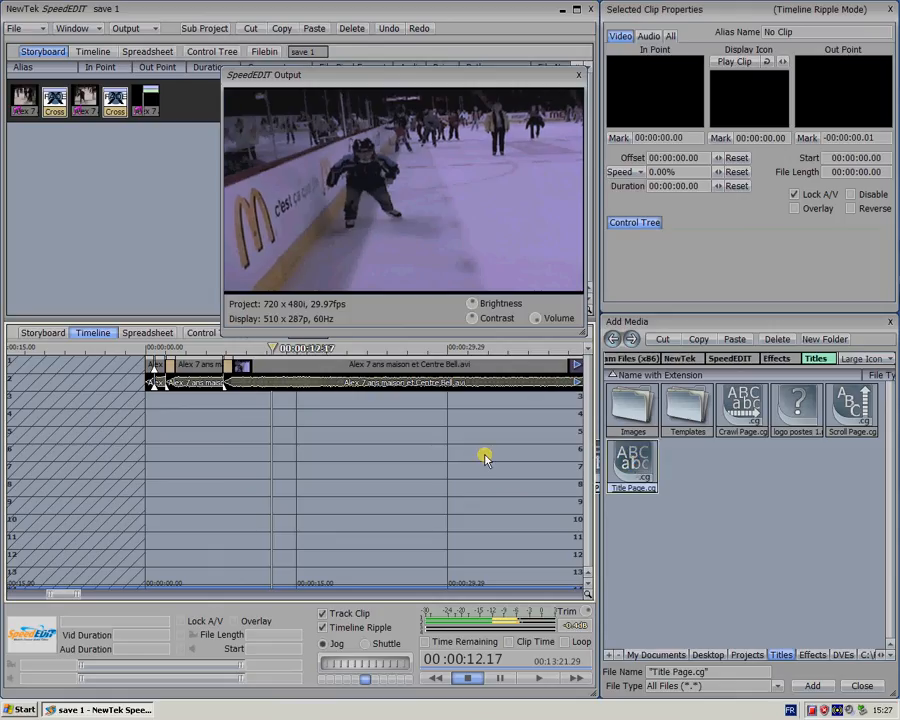
{"action": "left_click_drag", "start_coordinate": [484, 457], "coordinate": [163, 401]}
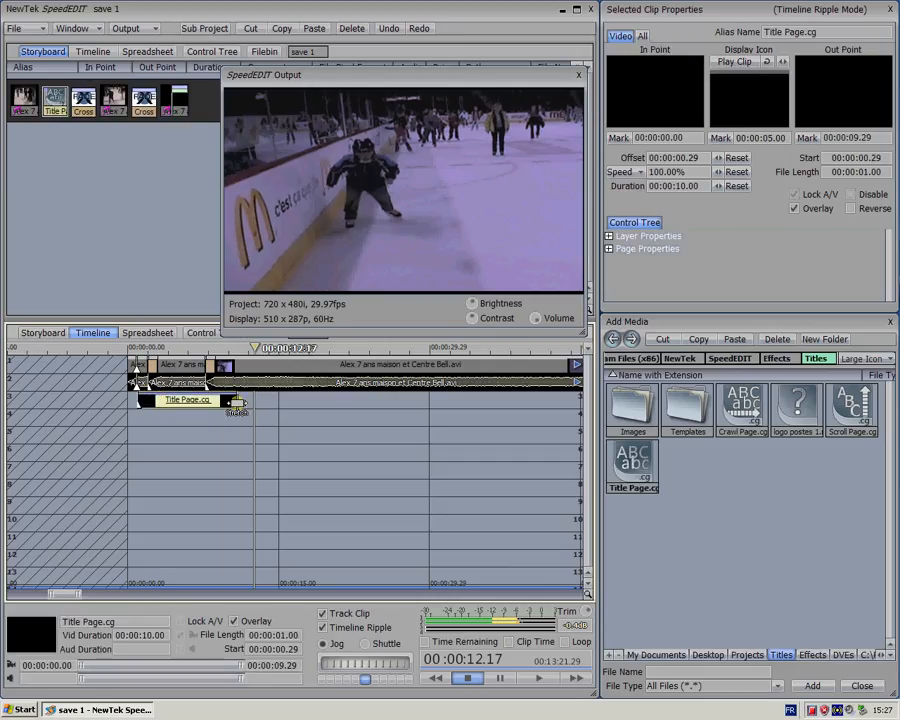
{"action": "left_click_drag", "start_coordinate": [237, 403], "coordinate": [186, 403]}
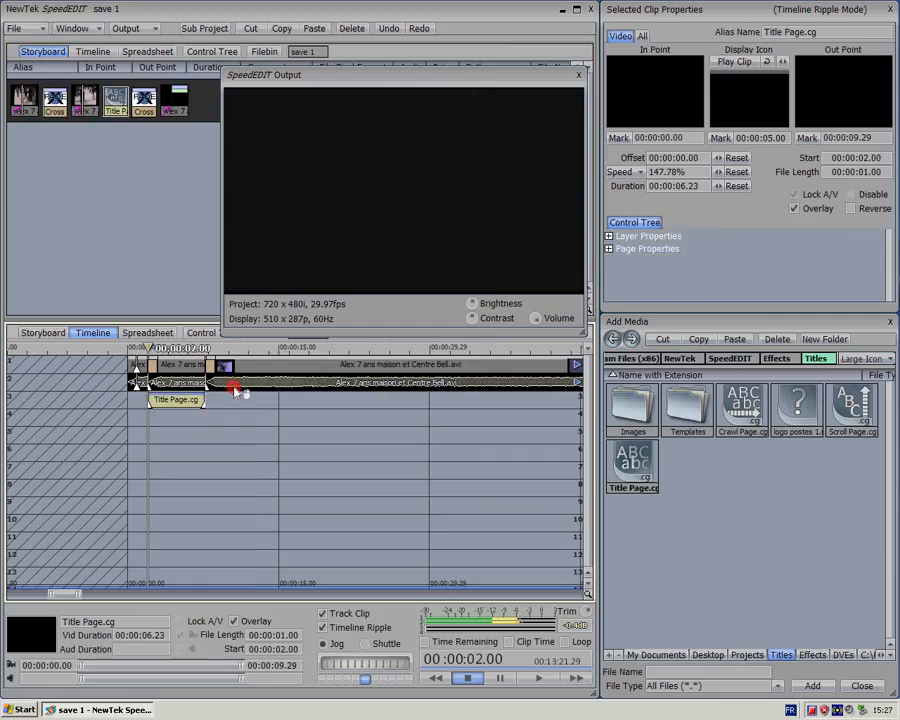
{"action": "left_click_drag", "start_coordinate": [234, 388], "coordinate": [236, 388]}
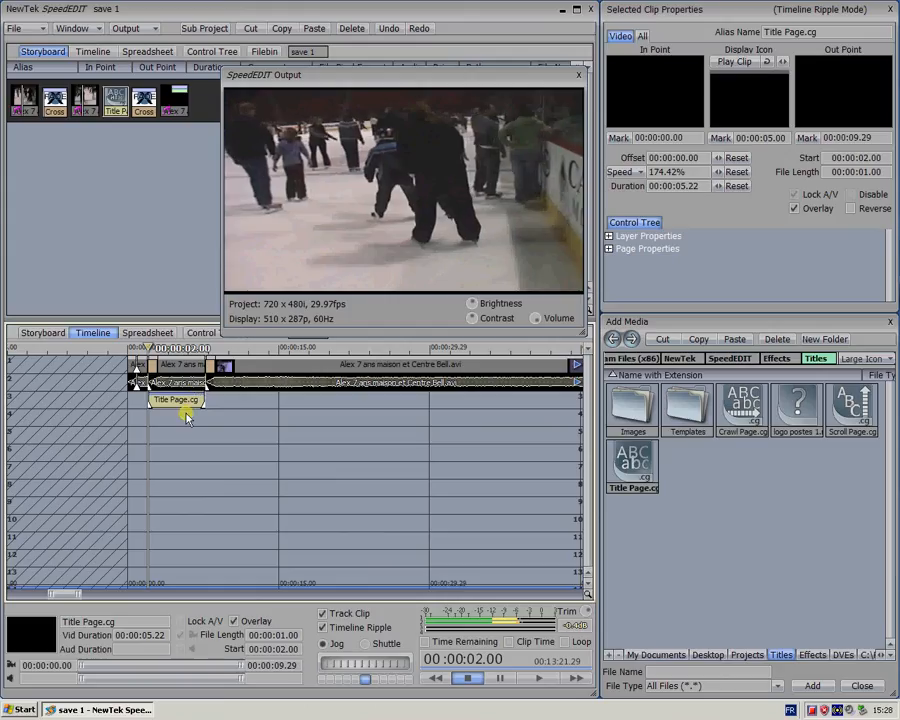
Add a text line to the title page reading "Go", the skater's first name and "!!!"
{"action": "left_click", "coordinate": [204, 333]}
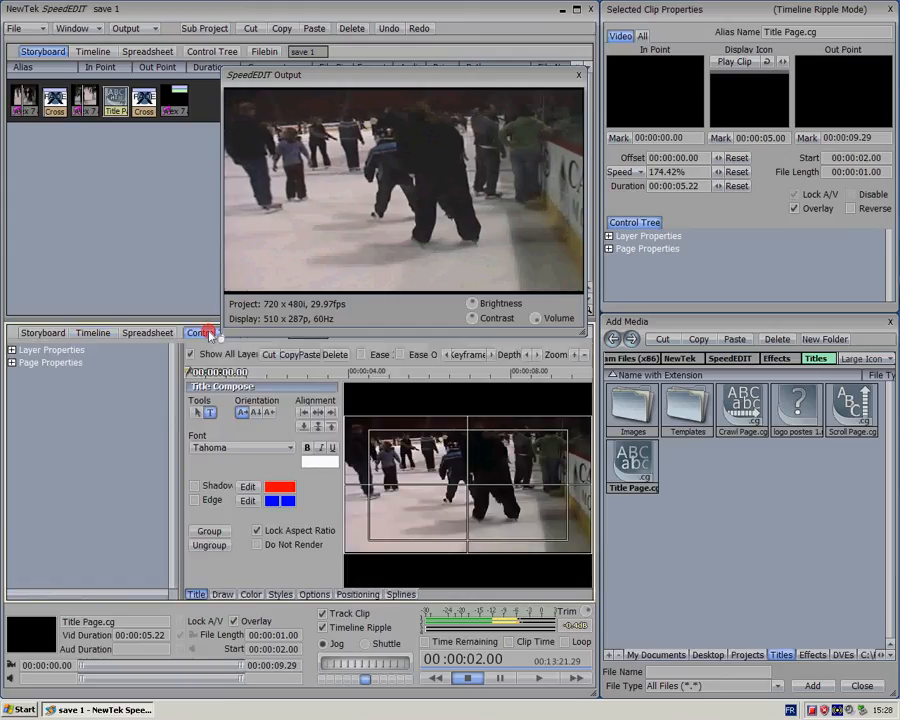
{"action": "left_click", "coordinate": [416, 461]}
{"action": "type", "text": "Go A"}
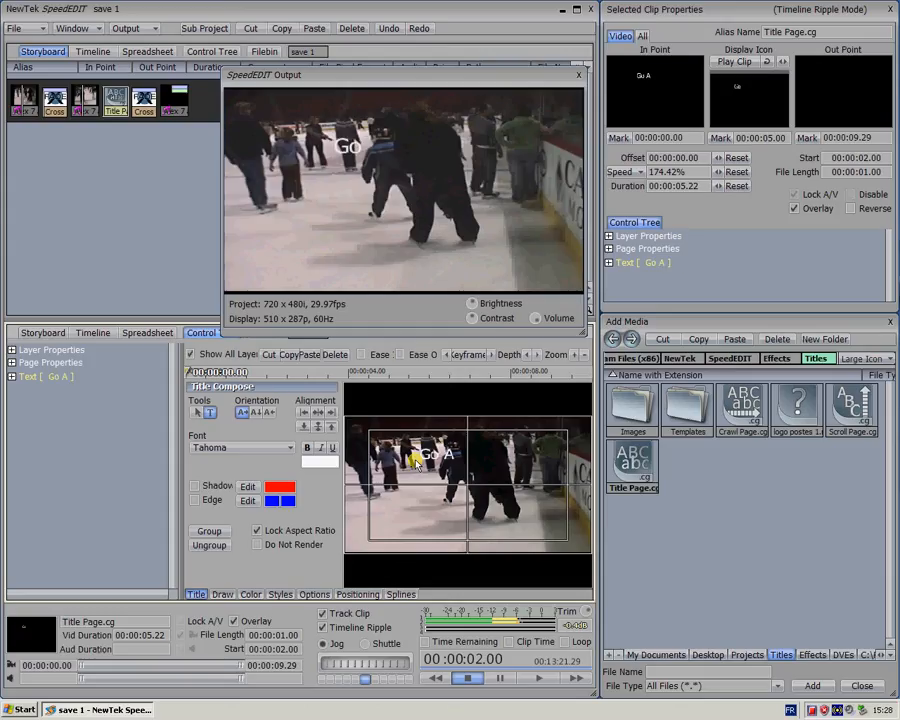
{"action": "type", "text": "Lex"}
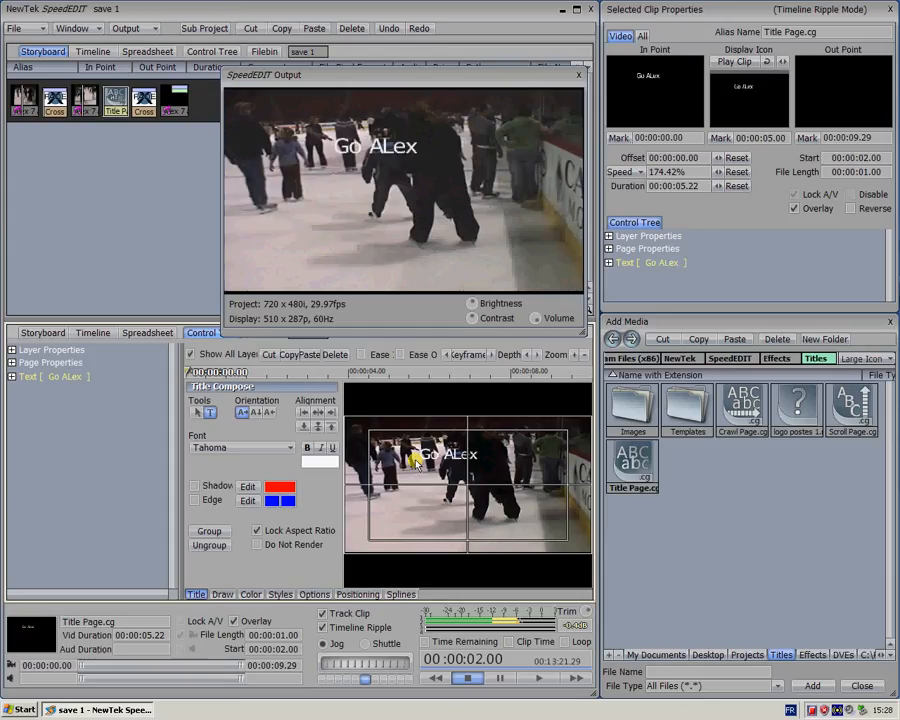
{"action": "type", "text": " !!!"}
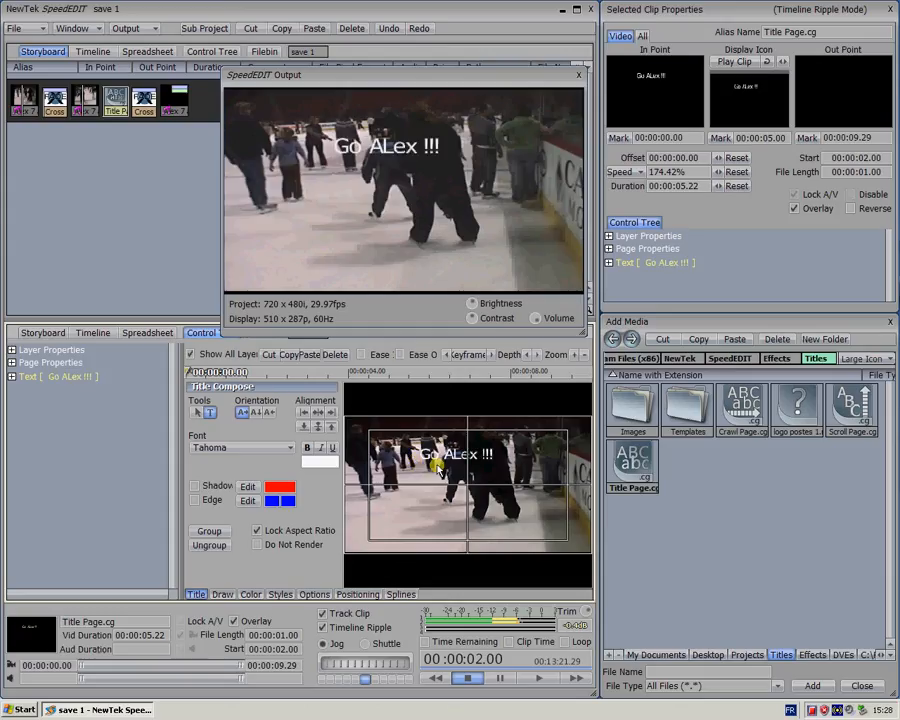
Colour the title text blue (R 0, G 39, B 255), enlarge it and place it centred in the lower part of the frame
{"action": "left_click_drag", "start_coordinate": [418, 454], "coordinate": [492, 453]}
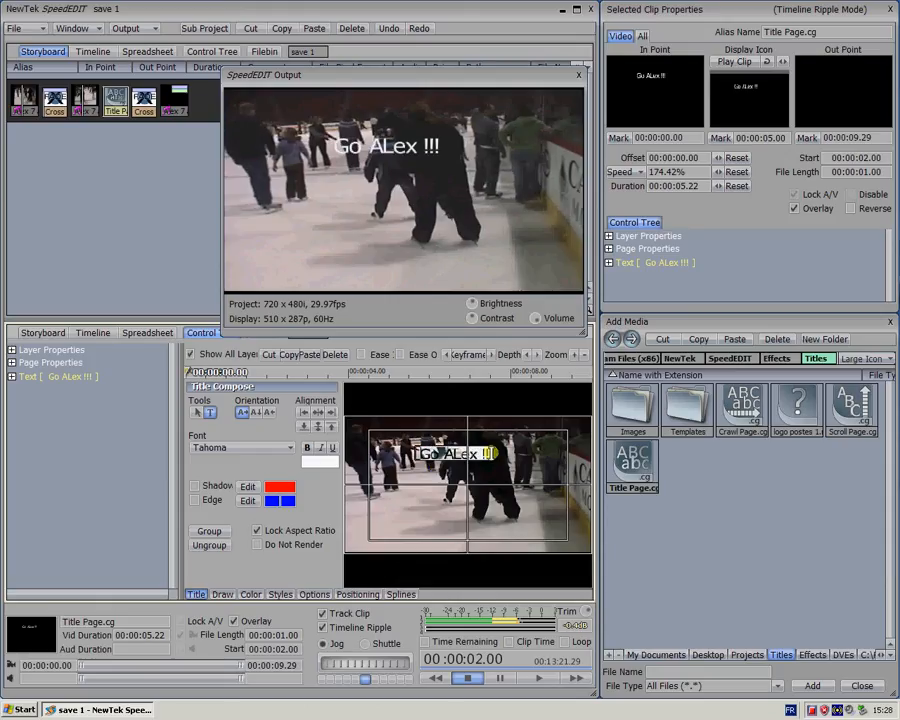
{"action": "left_click", "coordinate": [362, 489]}
{"action": "left_click", "coordinate": [319, 462]}
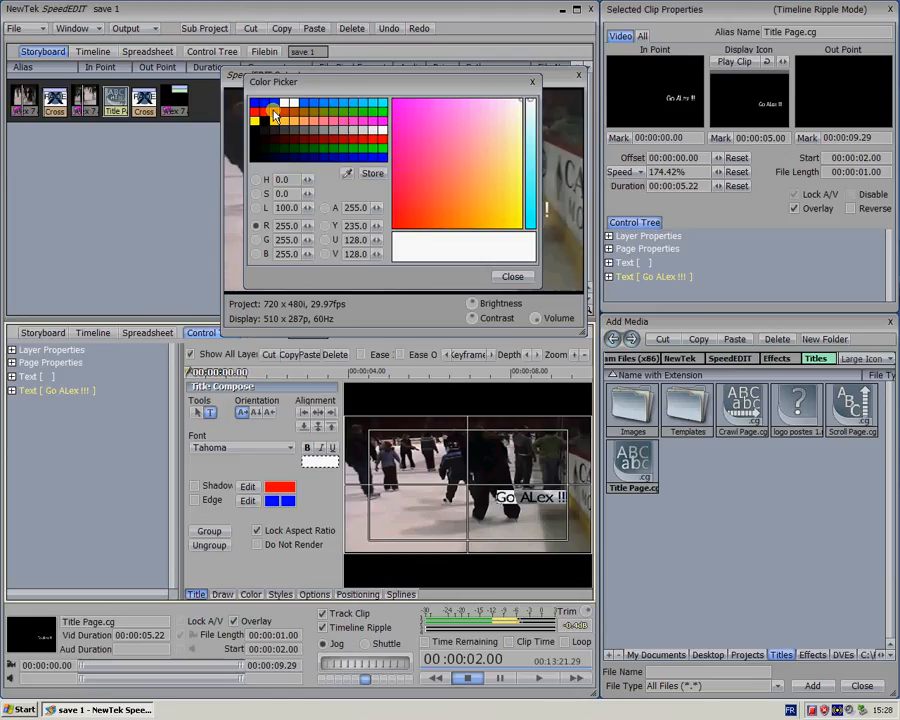
{"action": "left_click", "coordinate": [276, 104]}
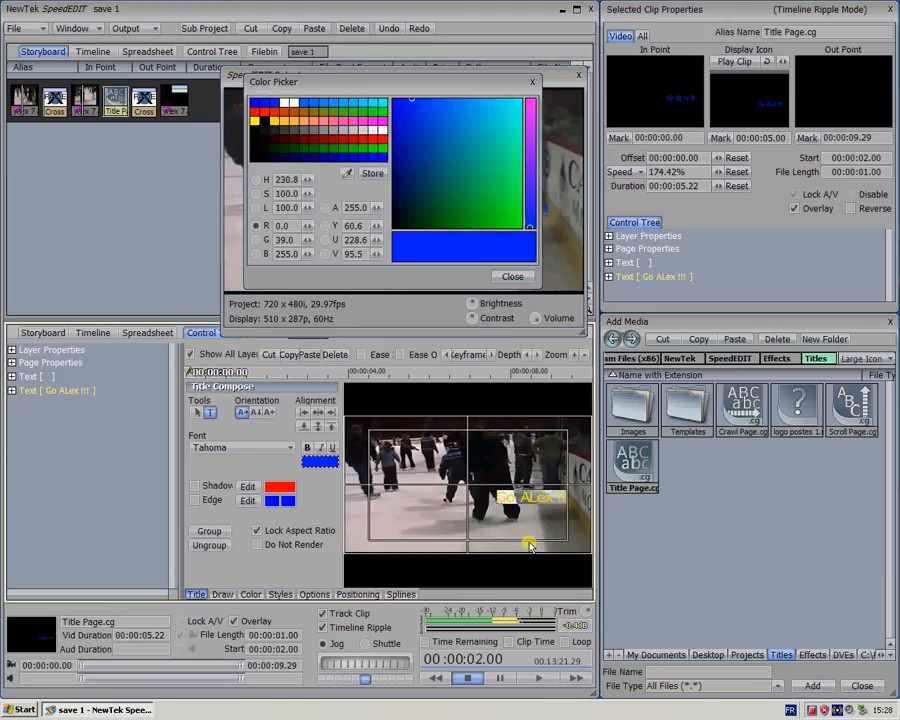
{"action": "left_click", "coordinate": [221, 594]}
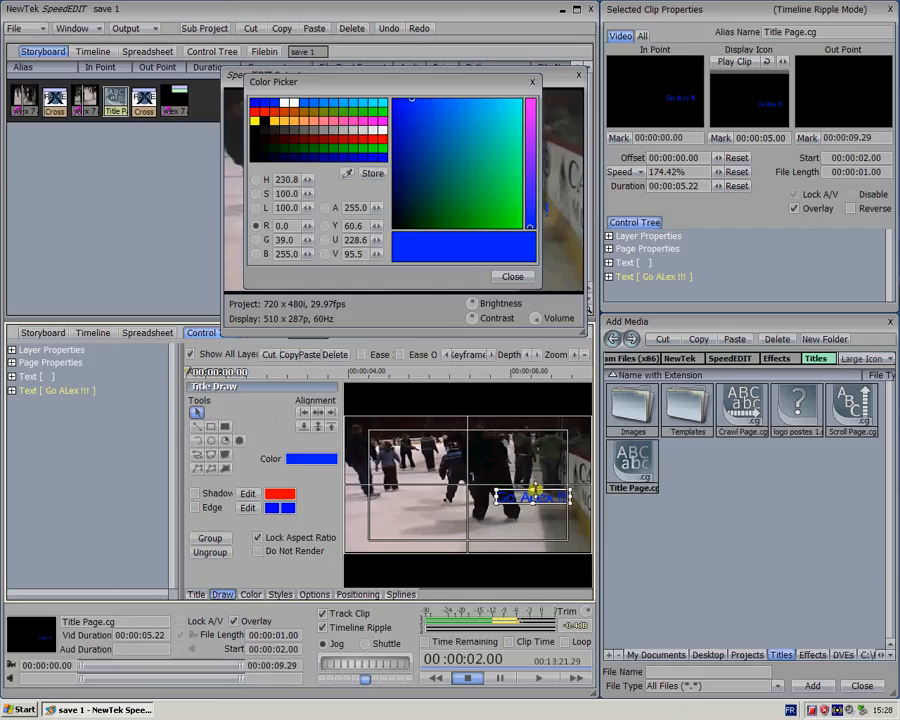
{"action": "mouse_move", "coordinate": [535, 490]}
{"action": "left_mouse_down"}
{"action": "mouse_move", "coordinate": [478, 499]}
{"action": "mouse_move", "coordinate": [485, 529]}
{"action": "mouse_move", "coordinate": [508, 530]}
{"action": "mouse_move", "coordinate": [536, 511]}
{"action": "left_mouse_up"}
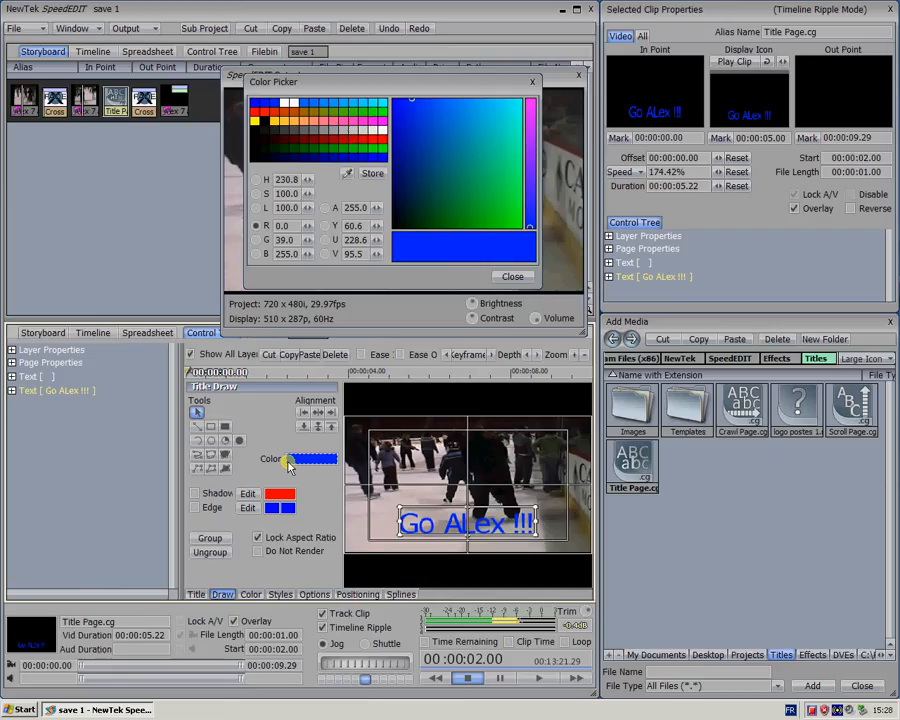
Change the title text's font to Georgia
{"action": "left_click", "coordinate": [197, 594]}
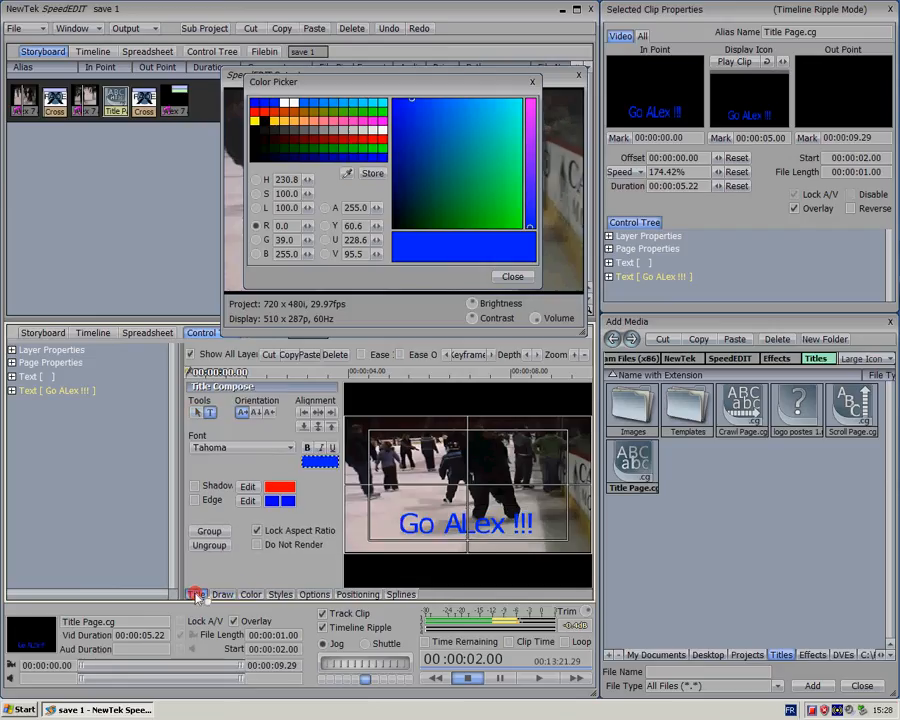
{"action": "left_click", "coordinate": [235, 448]}
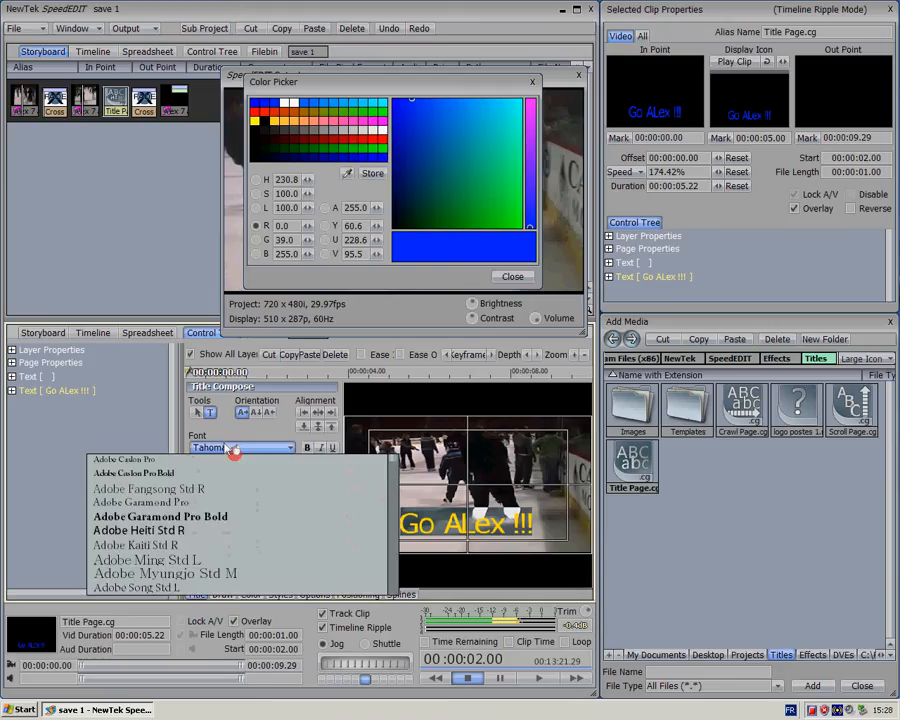
{"action": "scroll", "coordinate": [186, 507], "scroll_direction": "down", "scroll_amount": 5}
{"action": "scroll", "coordinate": [186, 507], "scroll_direction": "down", "scroll_amount": 5}
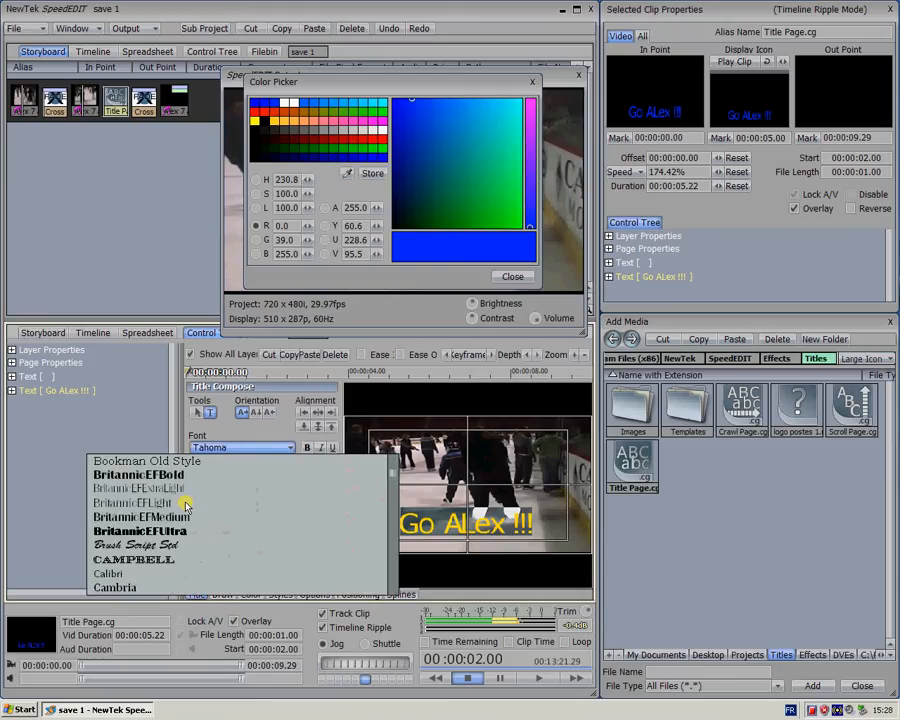
{"action": "scroll", "coordinate": [186, 507], "scroll_direction": "down", "scroll_amount": 5}
{"action": "scroll", "coordinate": [186, 507], "scroll_direction": "down", "scroll_amount": 5}
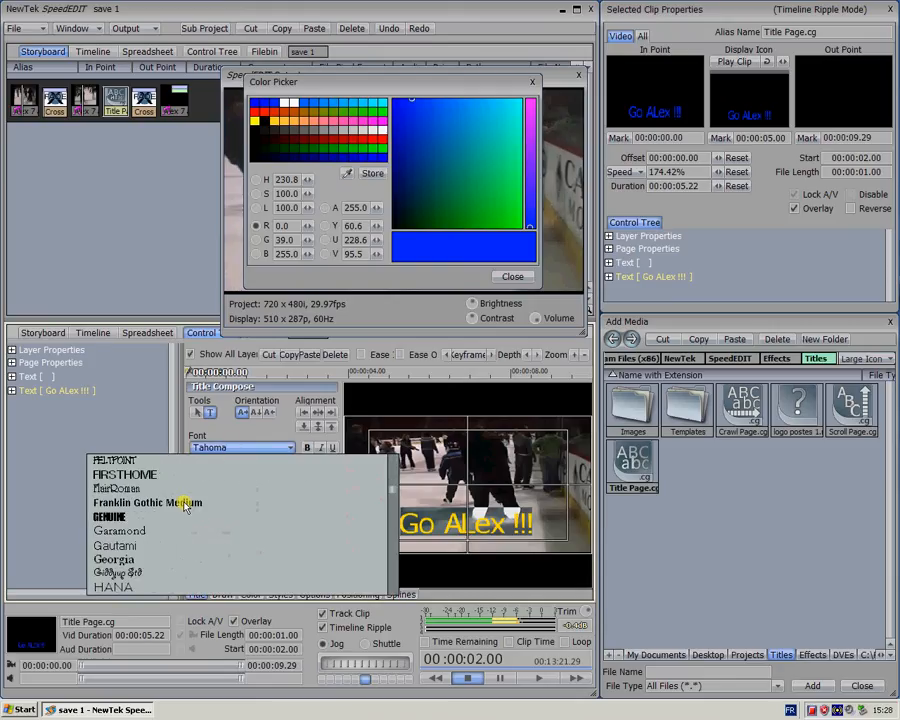
{"action": "left_click", "coordinate": [121, 561]}
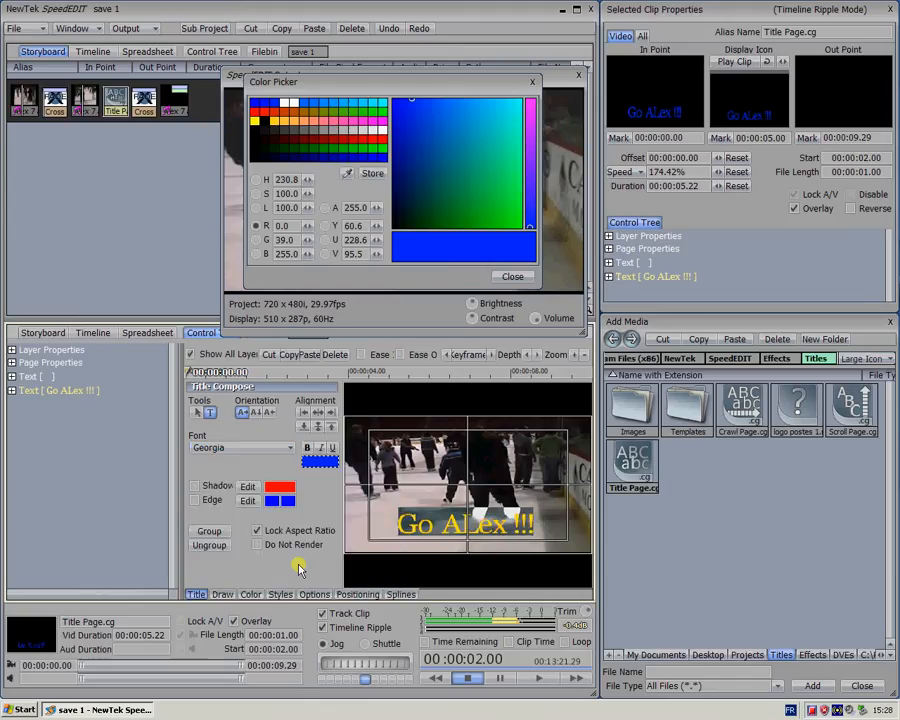
{"action": "left_click", "coordinate": [228, 574]}
Make the title text bold and try to italicise it
{"action": "left_click", "coordinate": [288, 492]}
{"action": "left_click", "coordinate": [306, 448]}
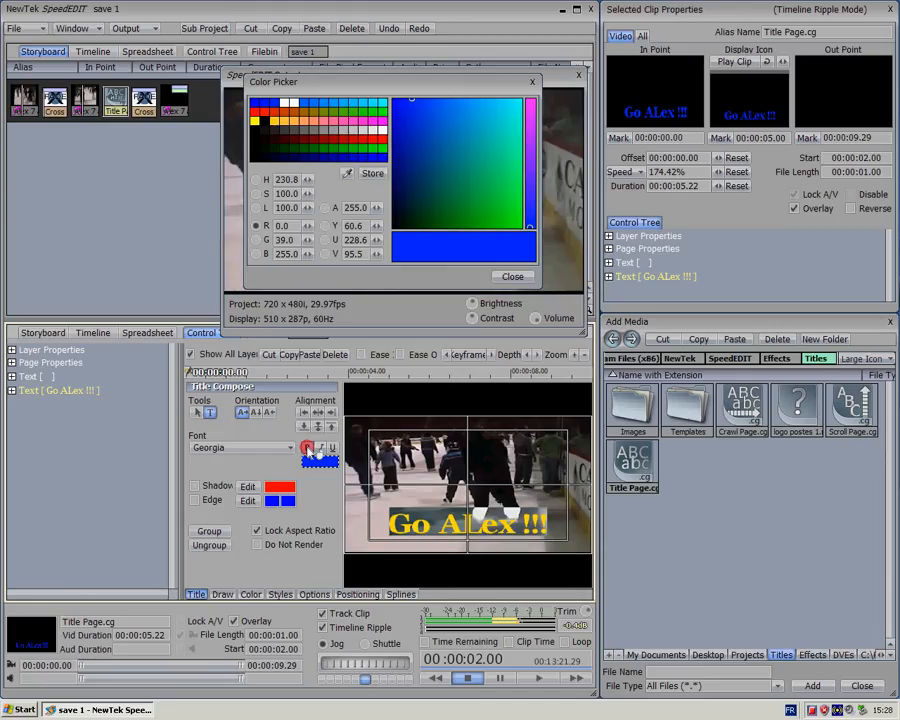
{"action": "left_click", "coordinate": [320, 448]}
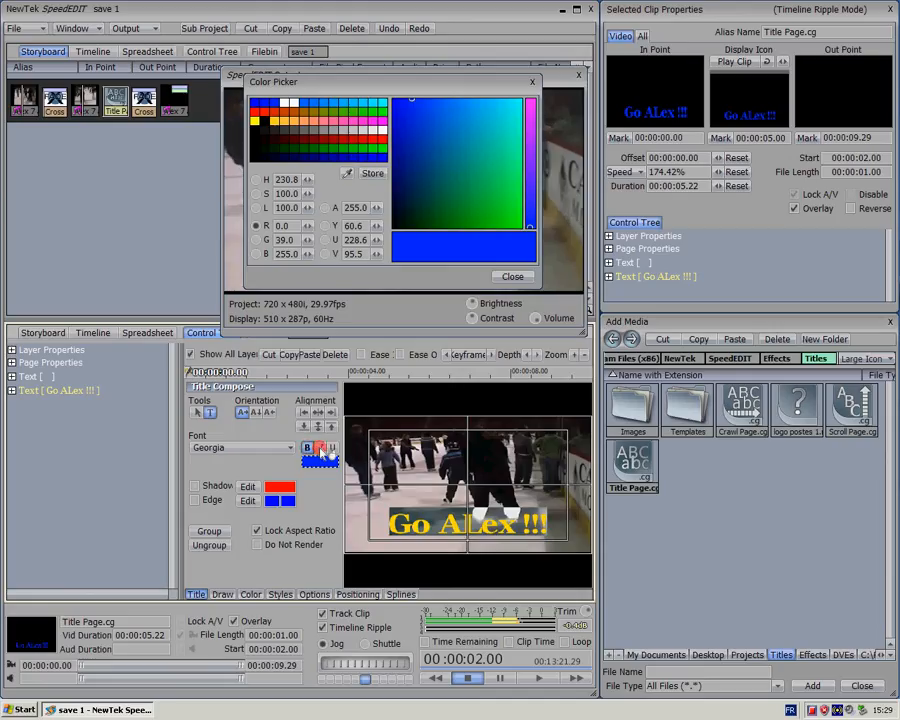
{"action": "left_click", "coordinate": [413, 524]}
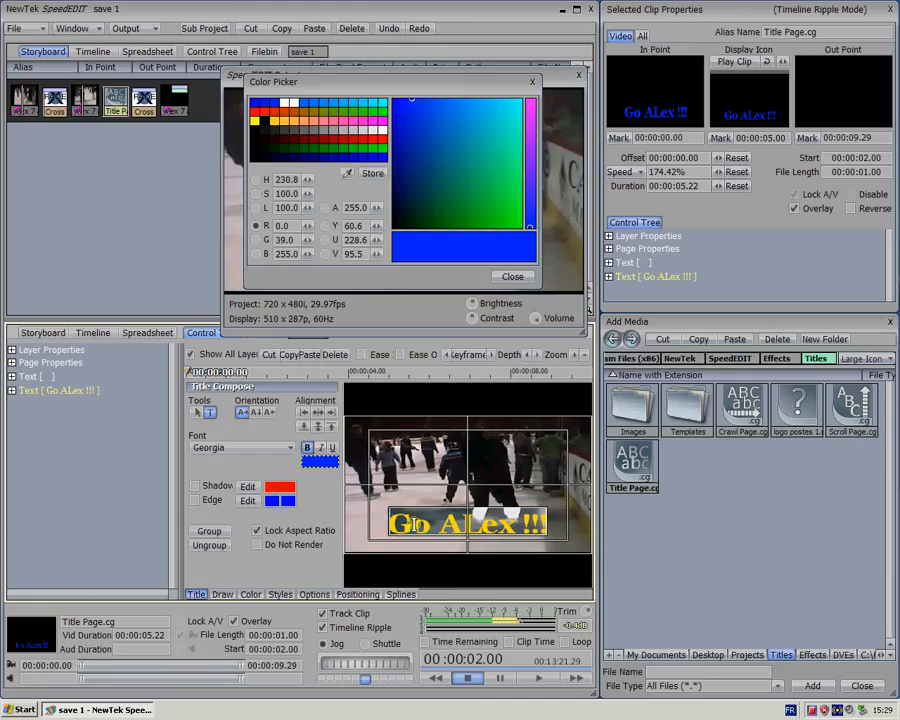
Add an edge to the title text with black as its first colour and white as its second, and close the Color Picker
{"action": "left_click", "coordinate": [193, 501]}
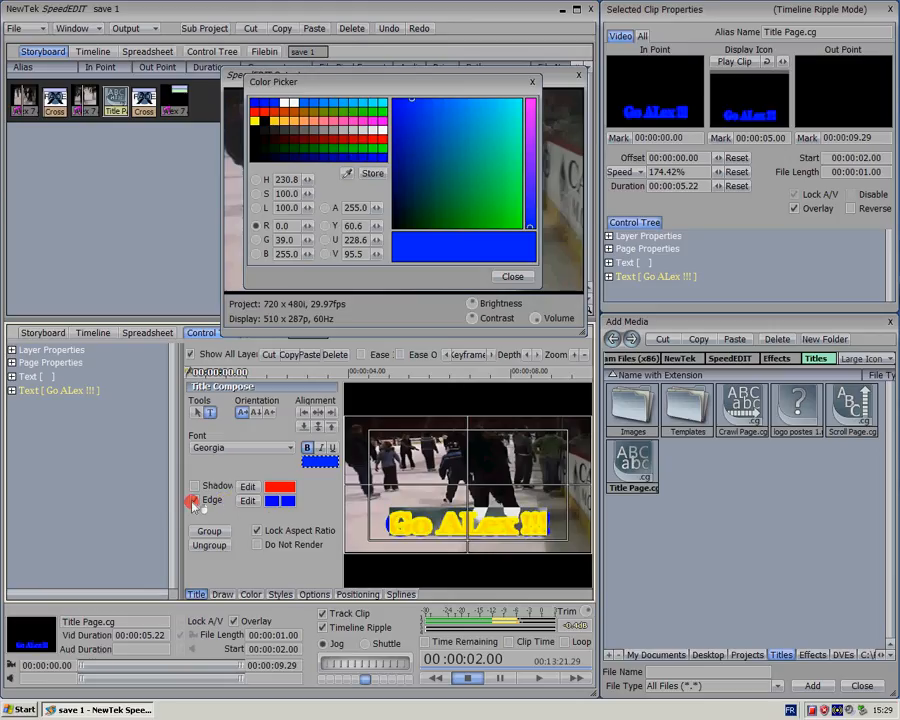
{"action": "left_click", "coordinate": [268, 502]}
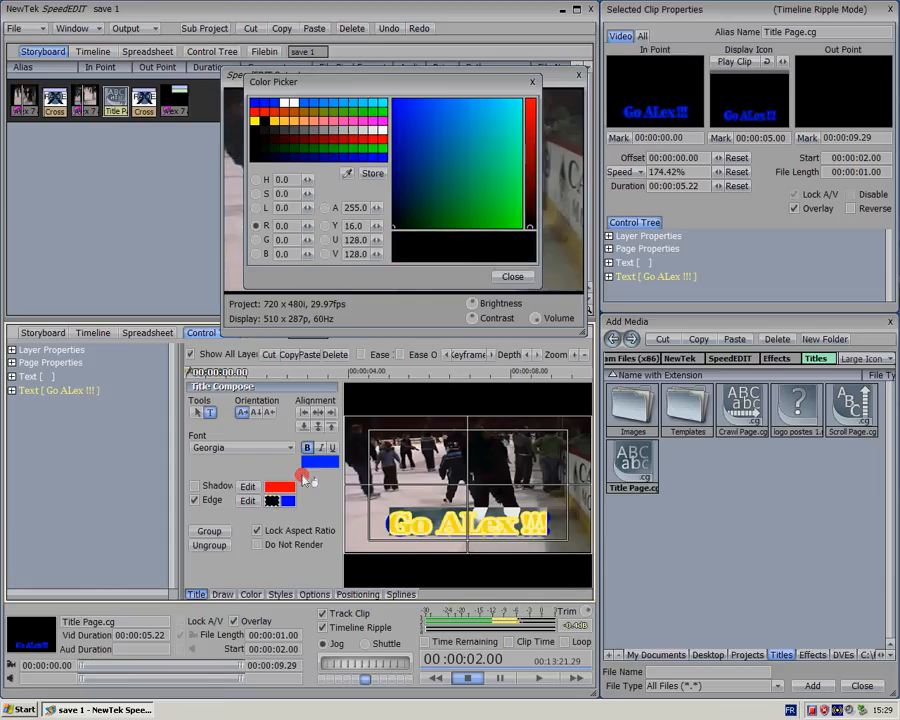
{"action": "left_click", "coordinate": [297, 485]}
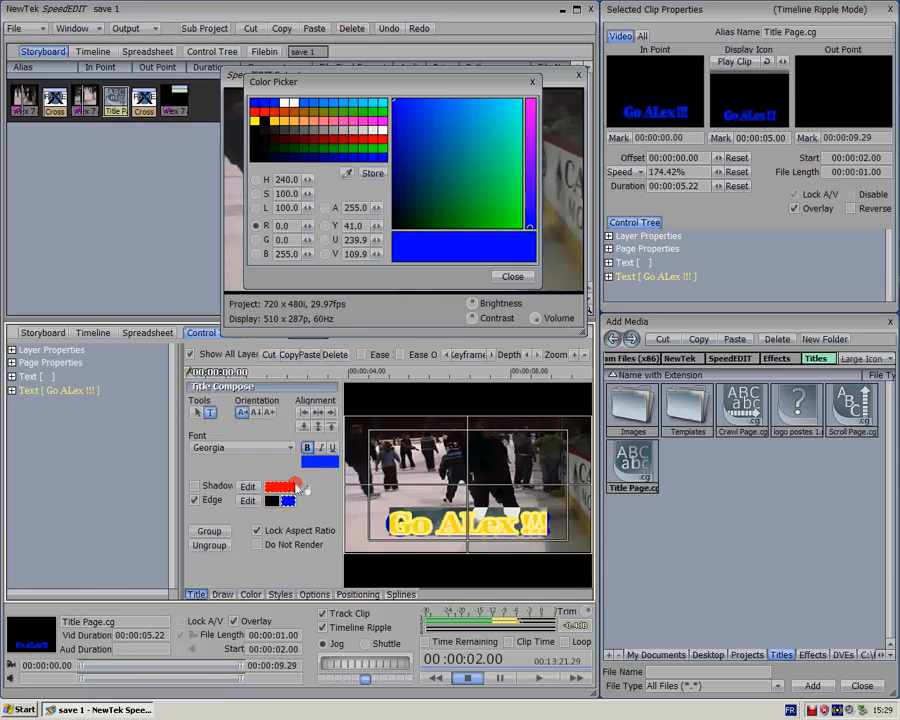
{"action": "left_click", "coordinate": [287, 103]}
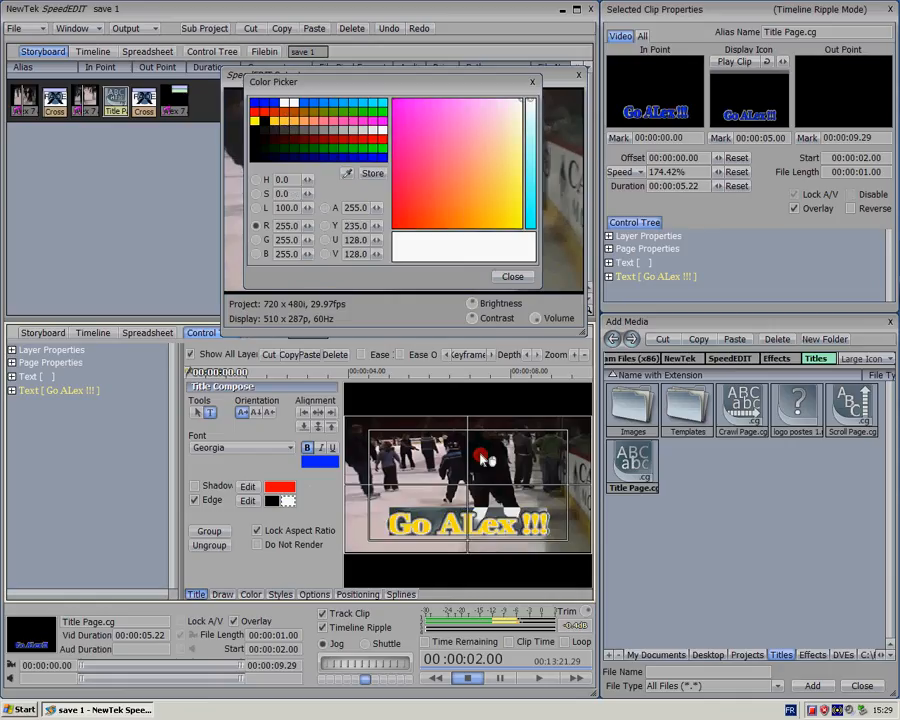
{"action": "left_click", "coordinate": [472, 532]}
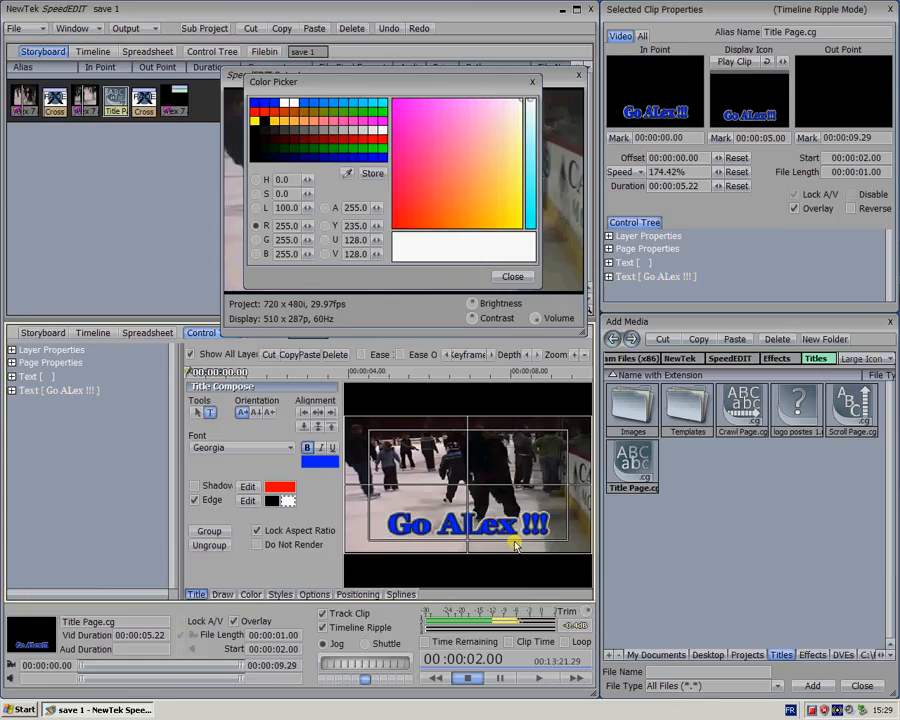
{"action": "left_click", "coordinate": [529, 524]}
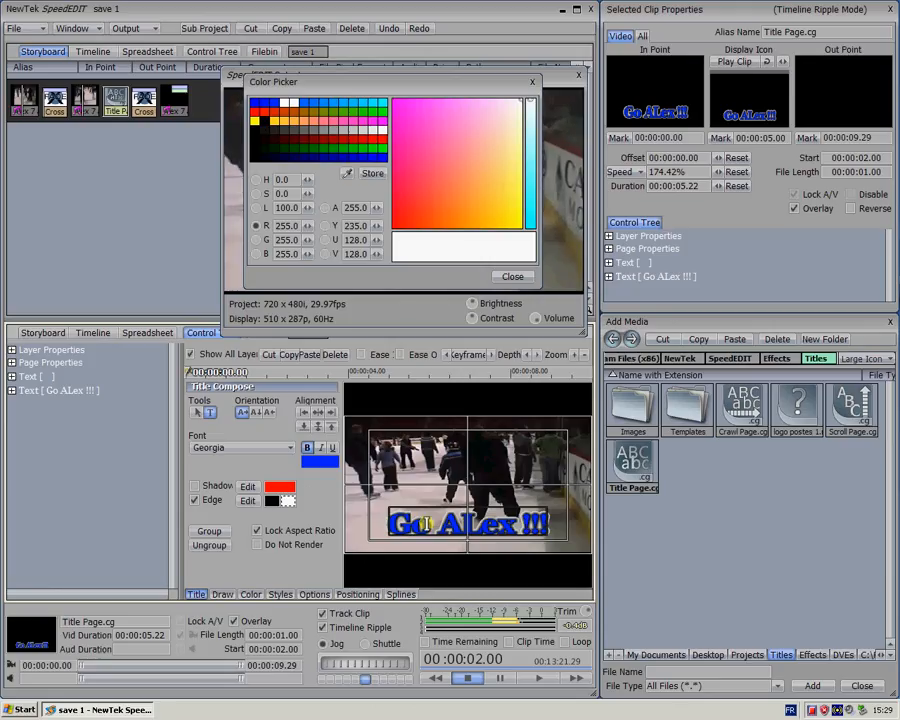
{"action": "left_click", "coordinate": [26, 30]}
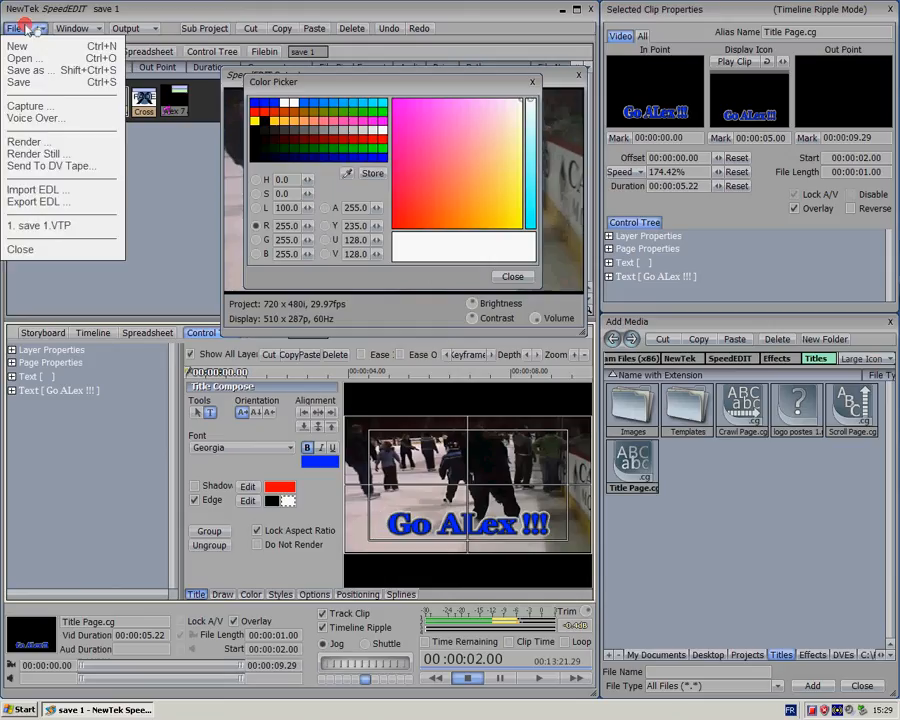
{"action": "left_click", "coordinate": [24, 30]}
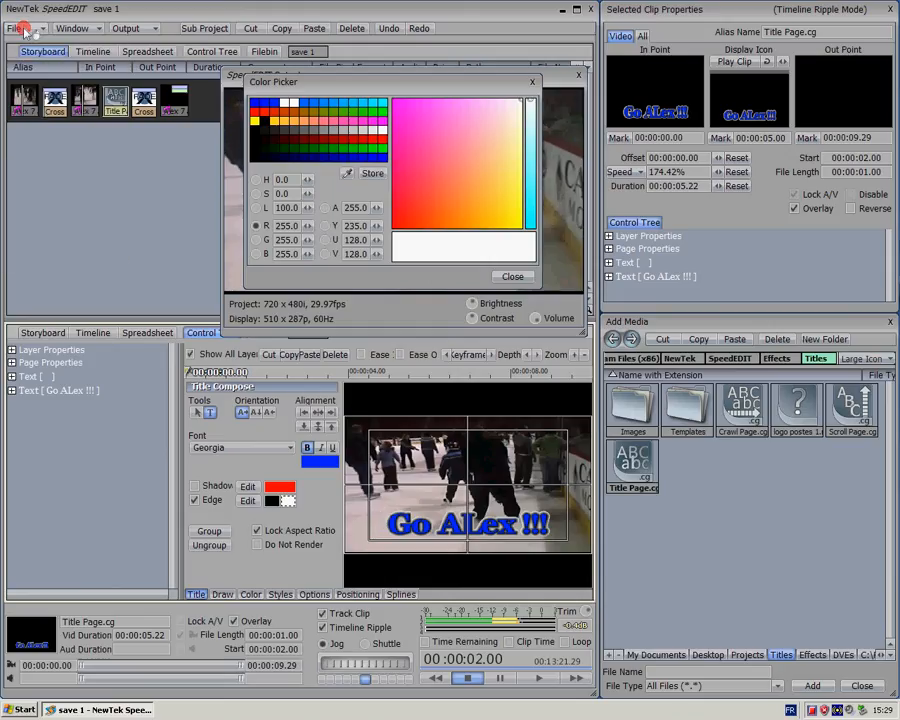
{"action": "left_click", "coordinate": [513, 279]}
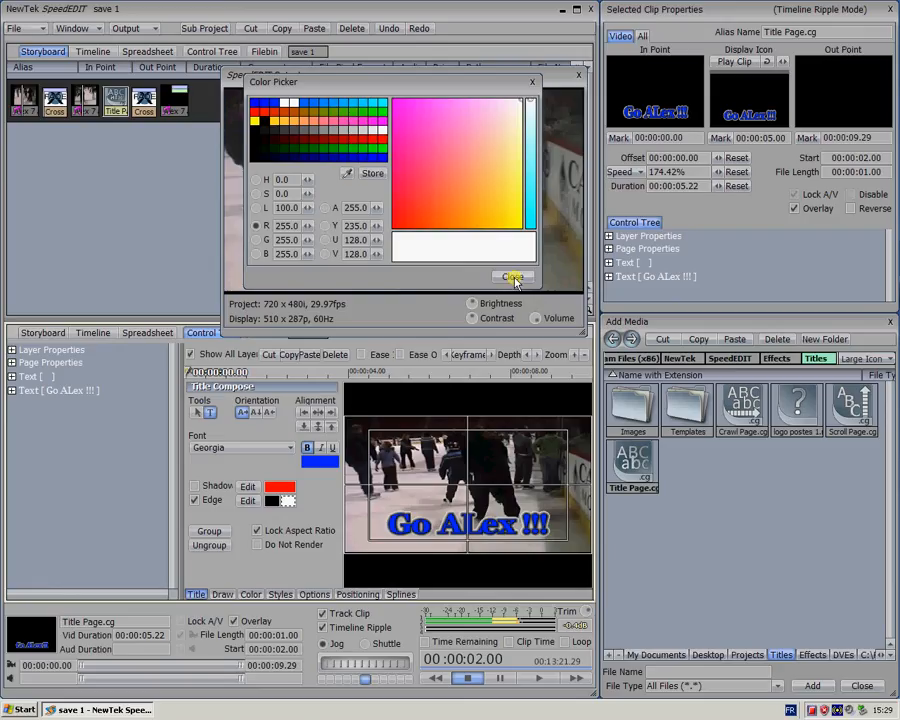
{"action": "left_click", "coordinate": [229, 253]}
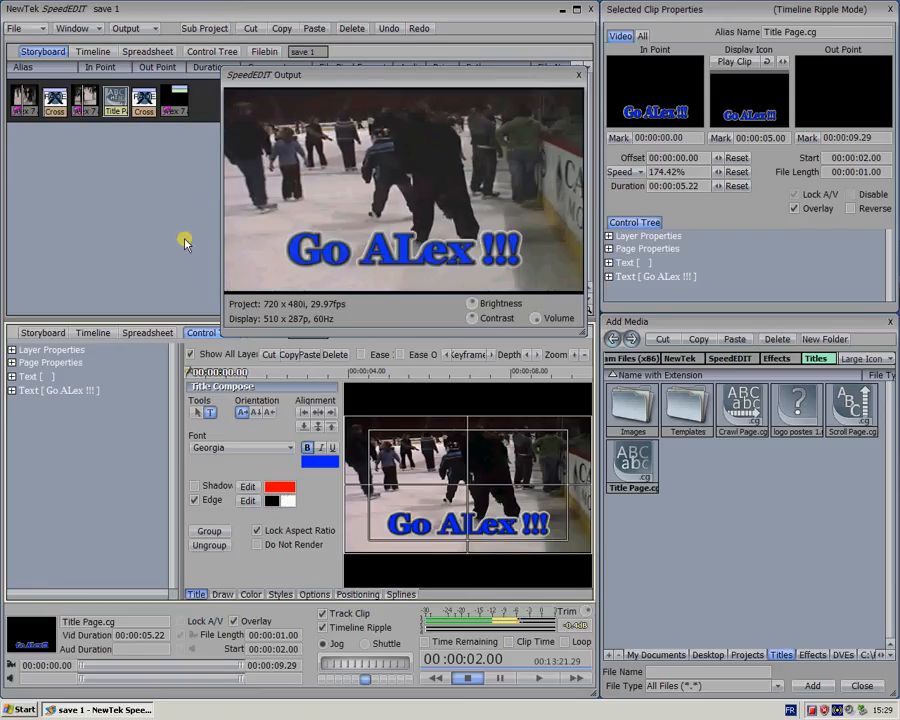